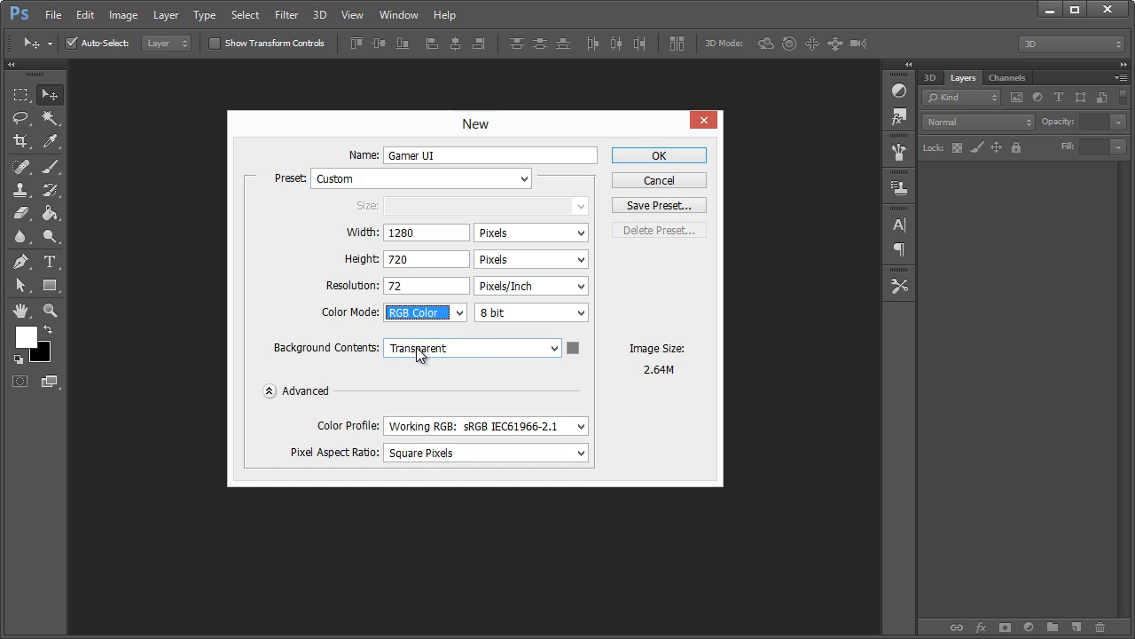
Step: Create the 1280 × 720 pixel document Gamer UI in RGB at 72 pixels/inch with a transparent background
click(418, 354)
click(418, 354)
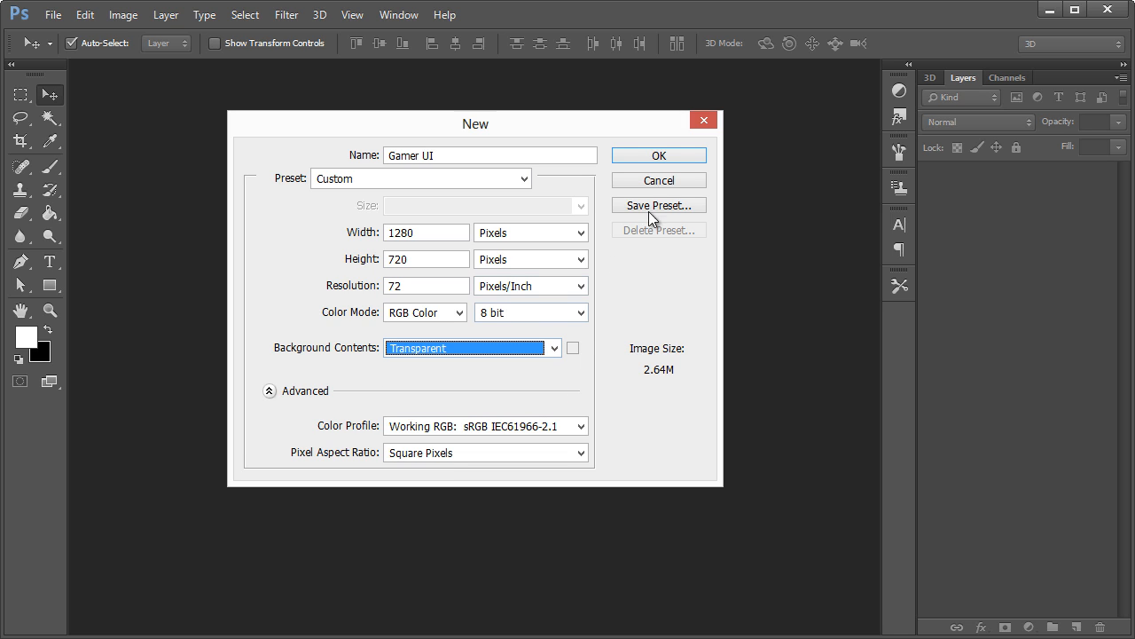
click(659, 156)
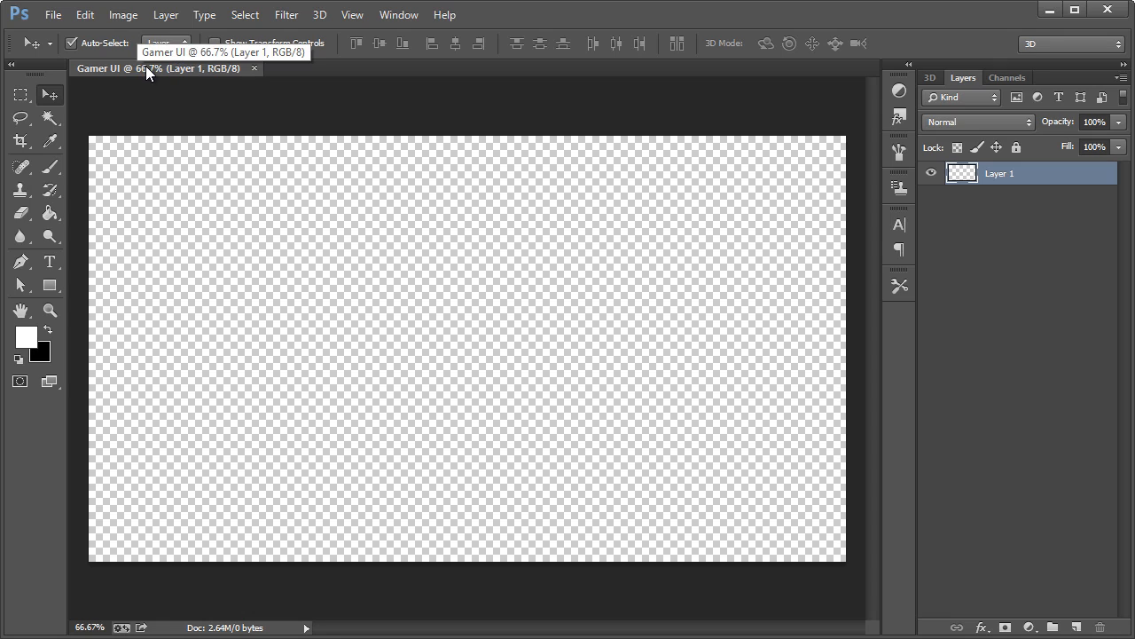
Step: Fill Layer 1 with the dark blue-grey foreground colour #14191d using the Paint Bucket tool
click(54, 307)
click(51, 96)
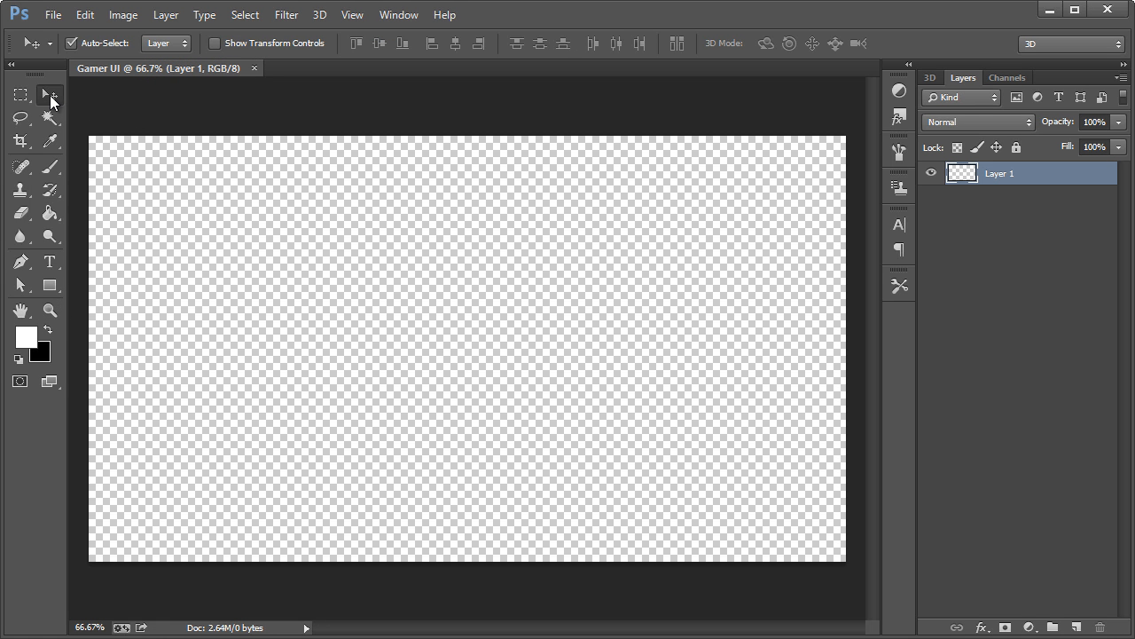
click(49, 213)
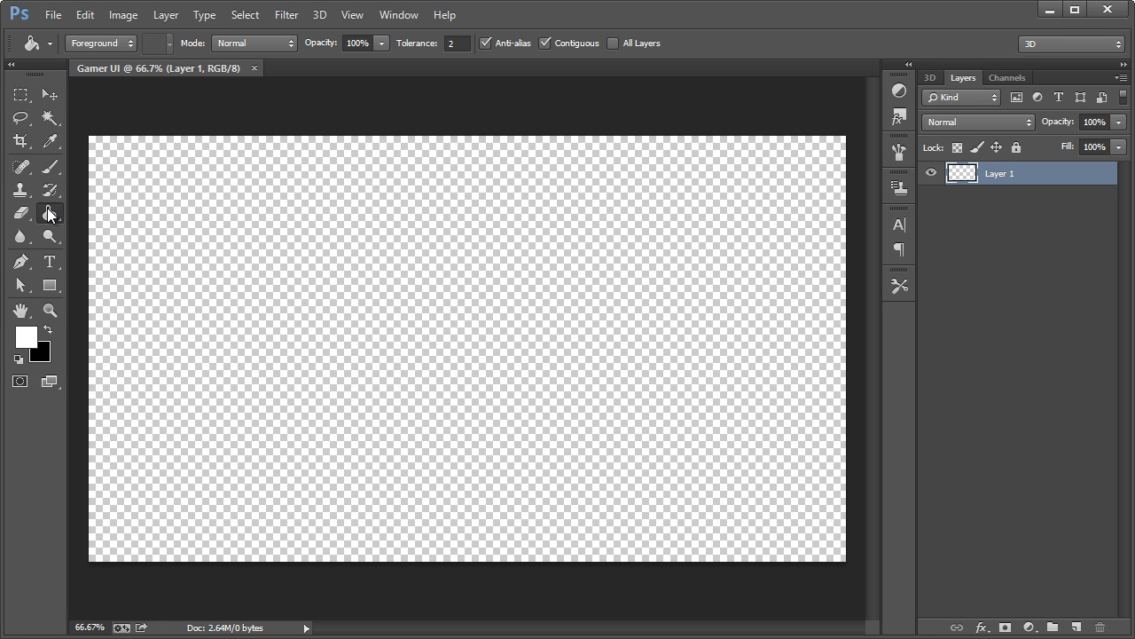
click(33, 338)
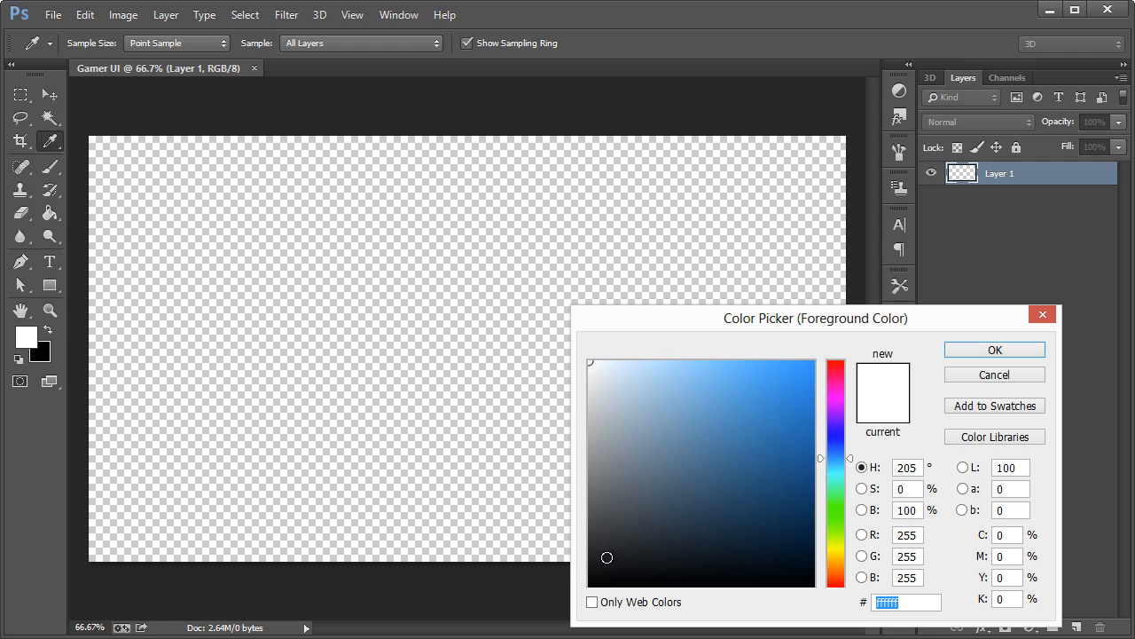
drag(606, 553, 655, 560)
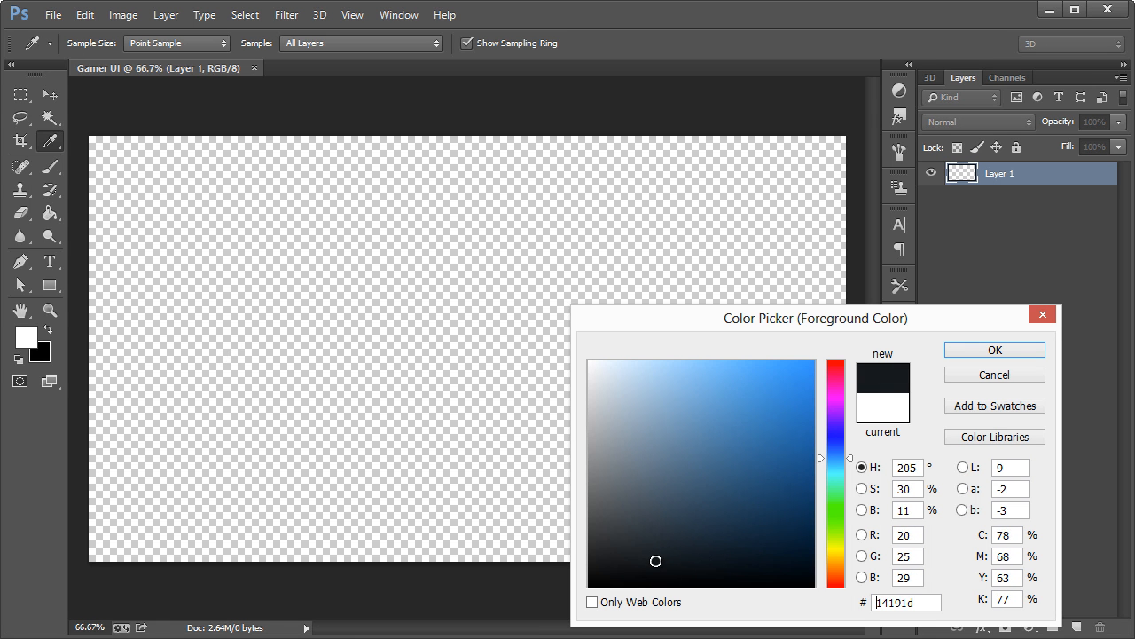
click(994, 355)
key(g)
click(478, 264)
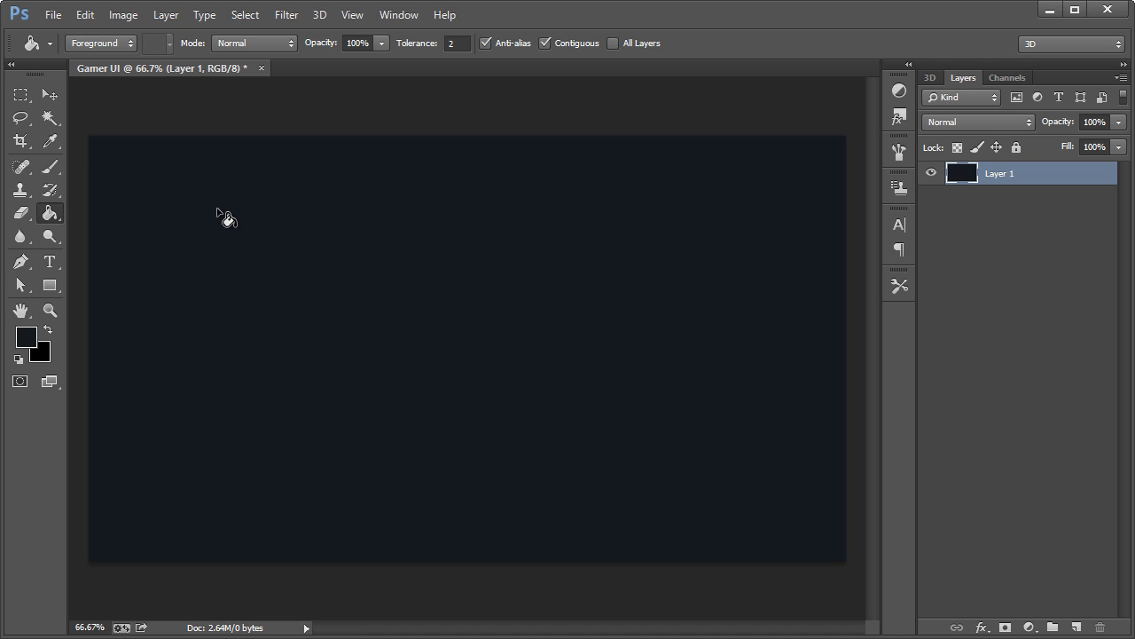
Step: Show the grid over the canvas and turn on snapping
click(49, 94)
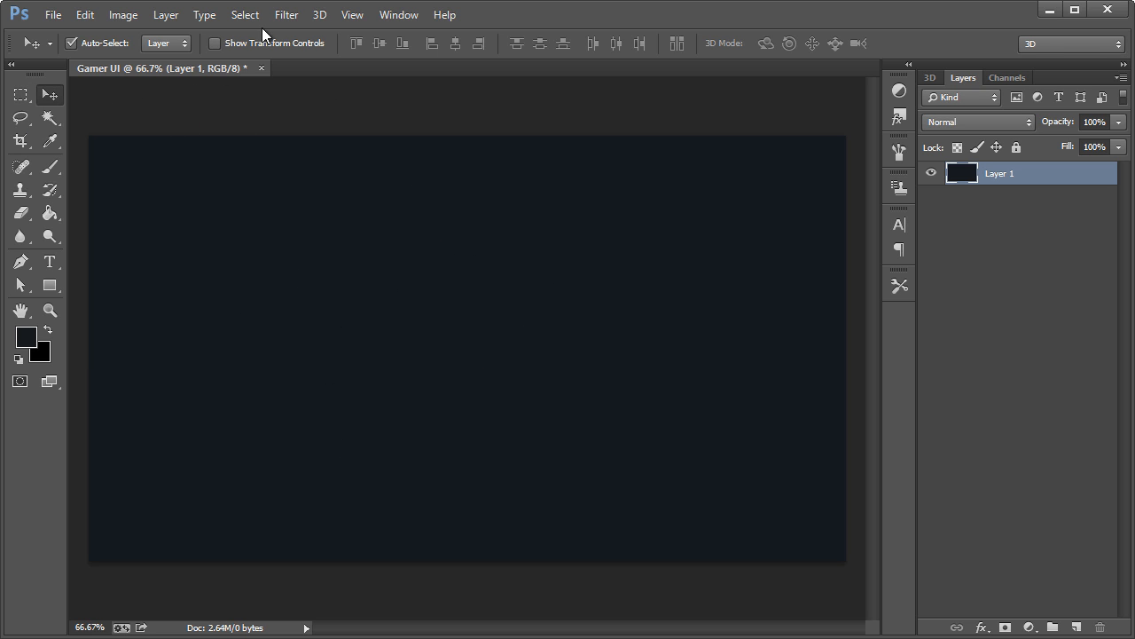
click(349, 16)
mouse_move(382, 294)
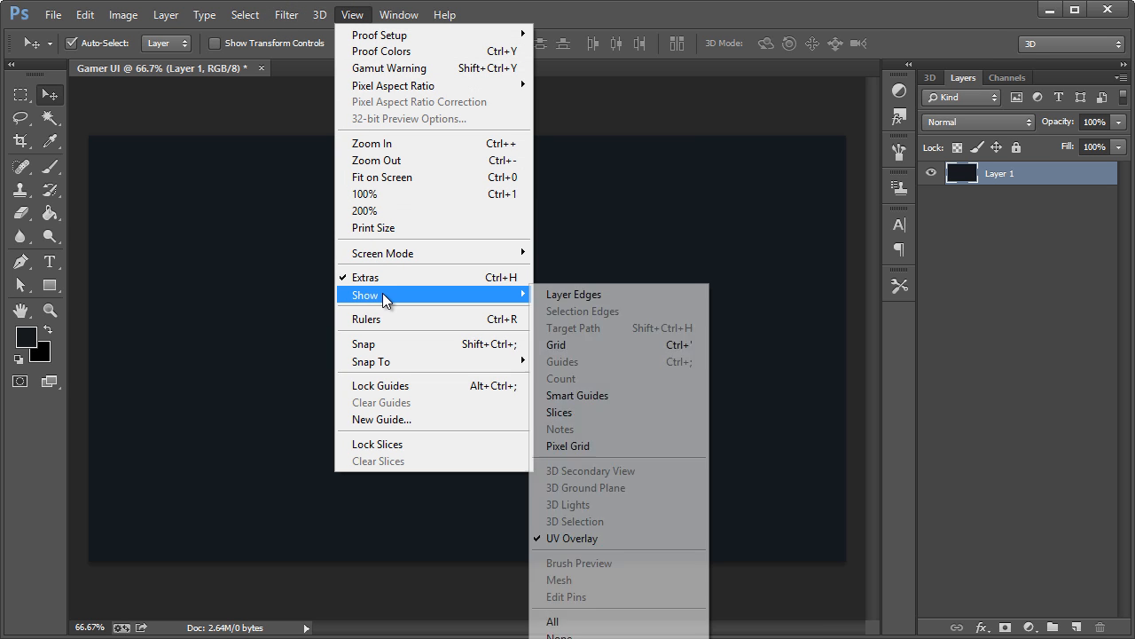
click(583, 345)
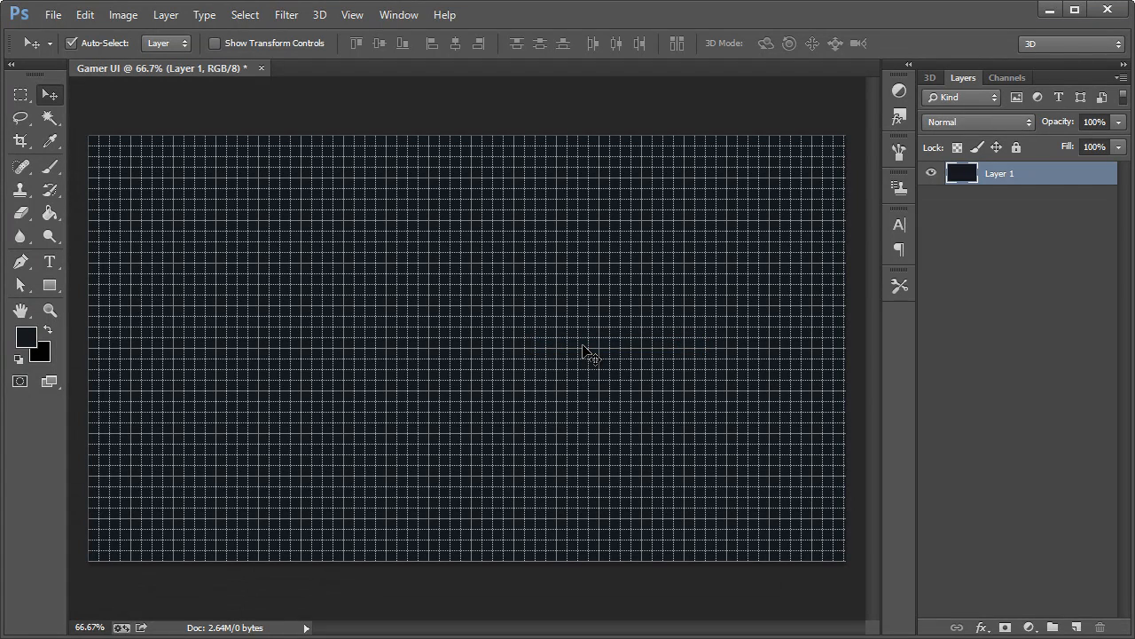
click(352, 15)
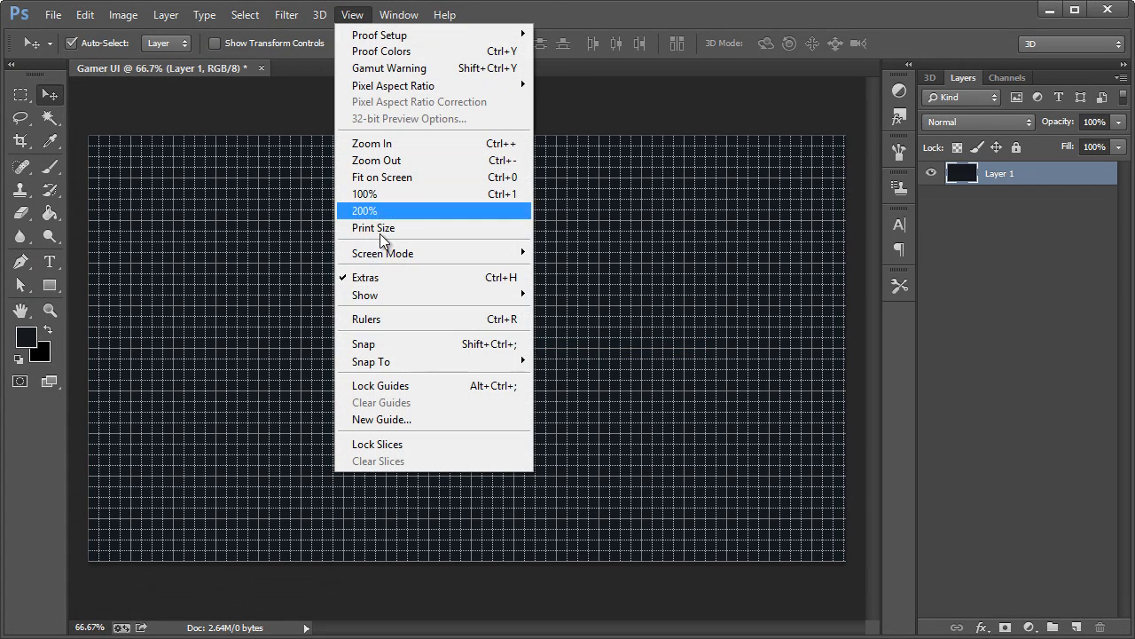
click(387, 345)
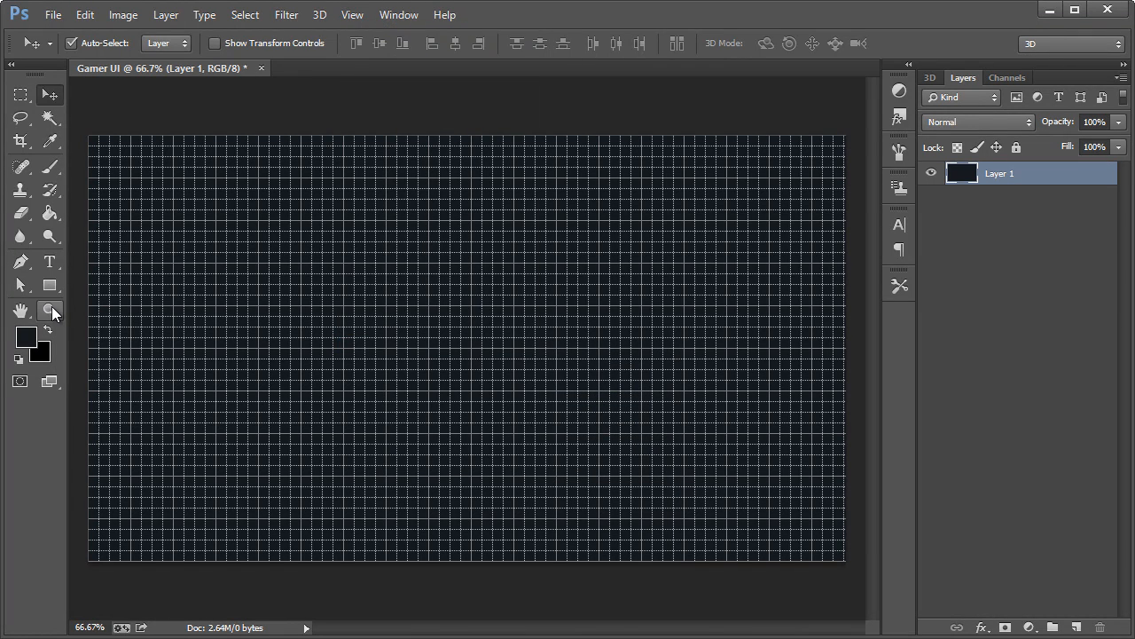
Step: Draw a panel shape about 378 × 306 px with the Pen tool in Shape mode, following the grid, with angled steps in its upper and lower edges
click(51, 308)
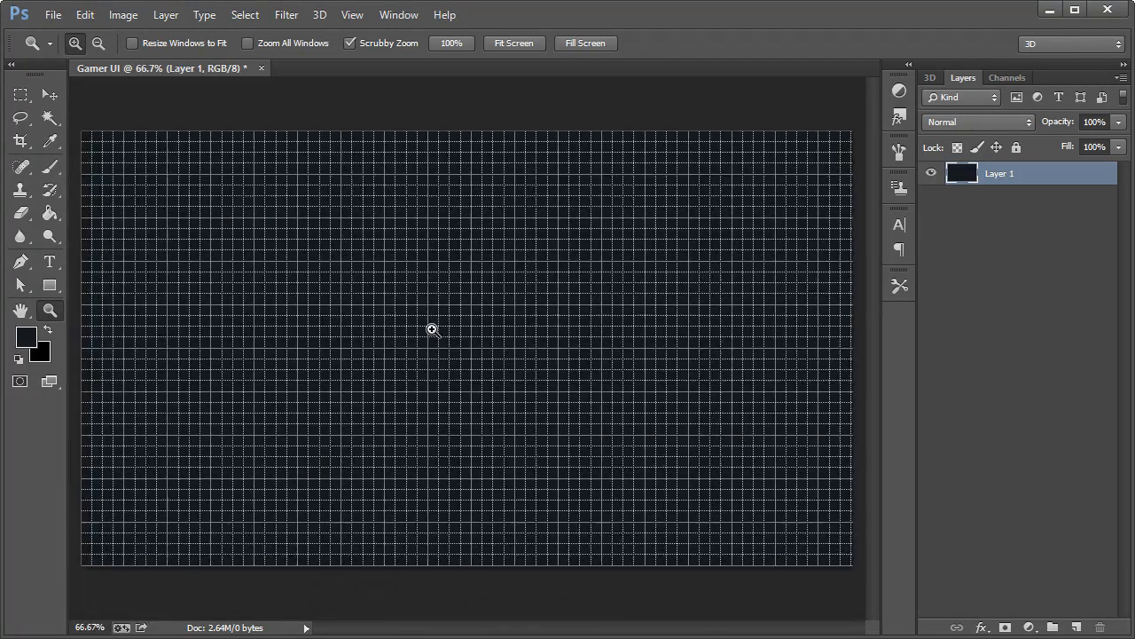
click(435, 327)
click(21, 261)
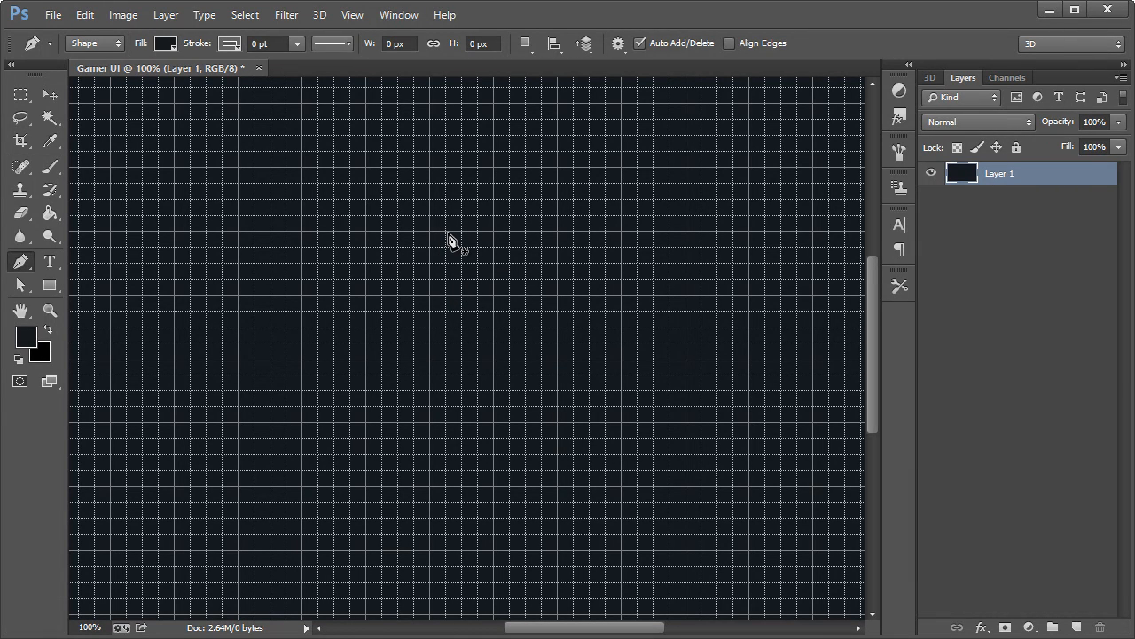
click(21, 262)
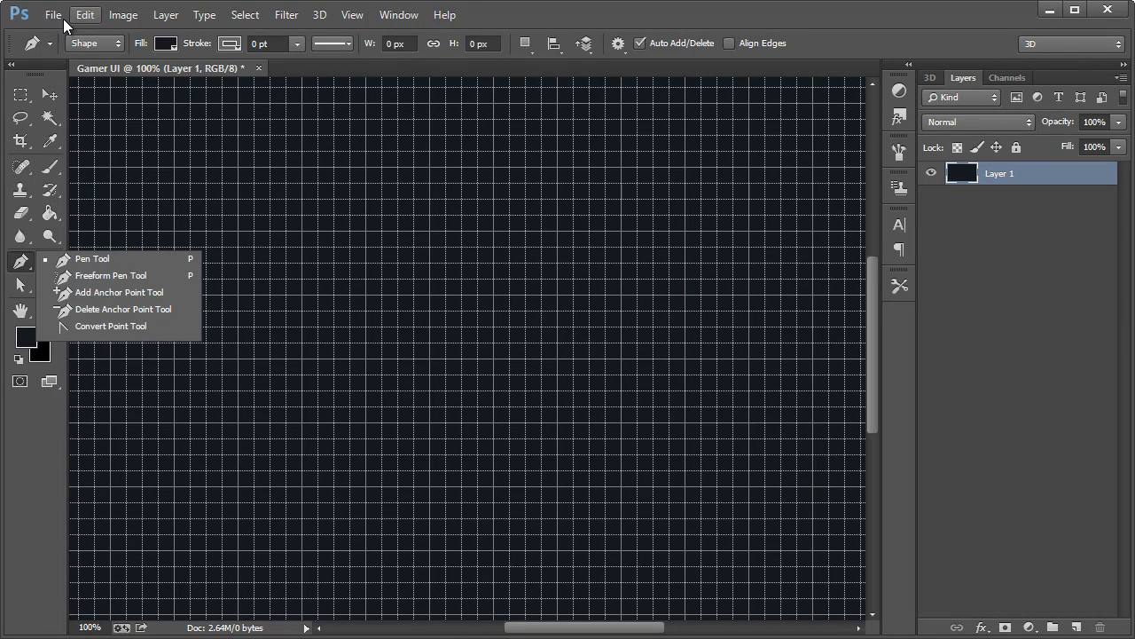
click(74, 45)
click(95, 46)
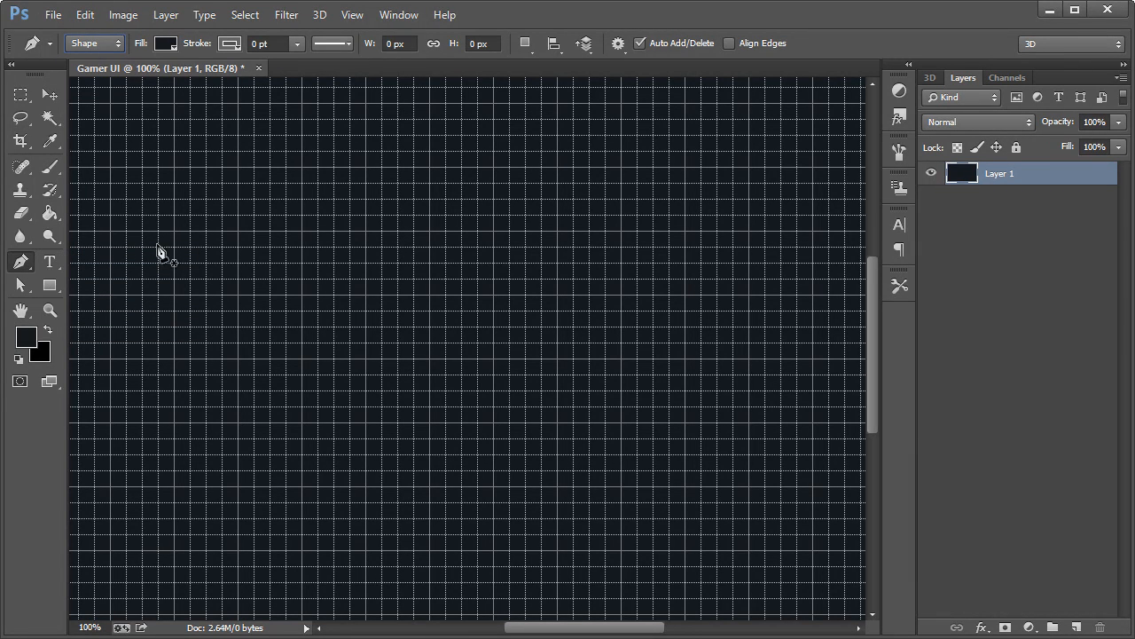
click(446, 297)
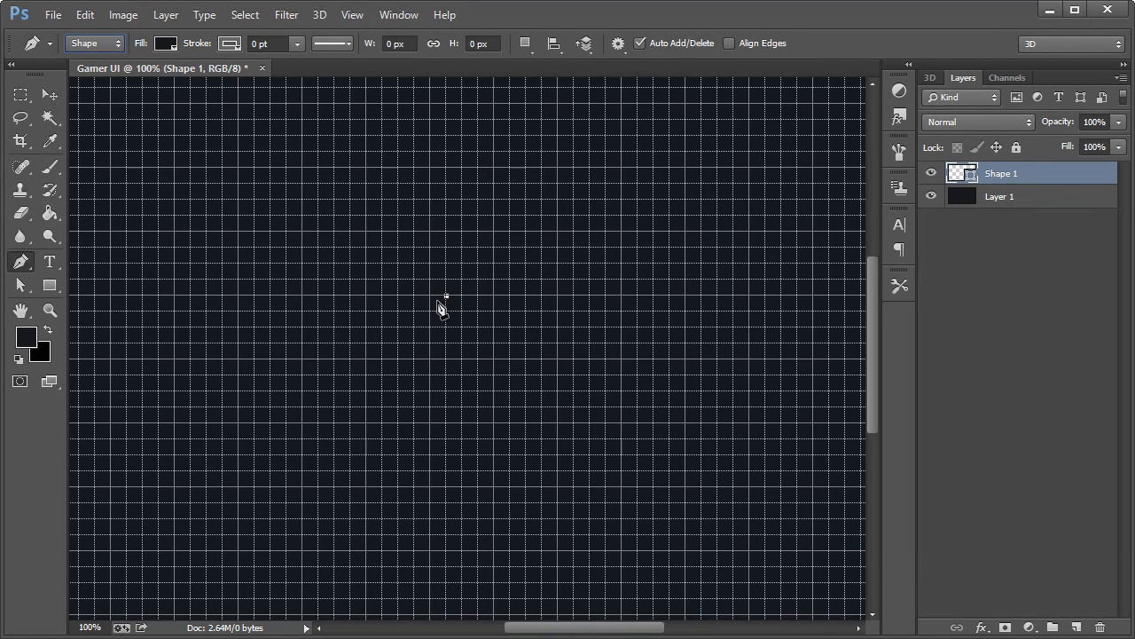
click(222, 296)
click(207, 280)
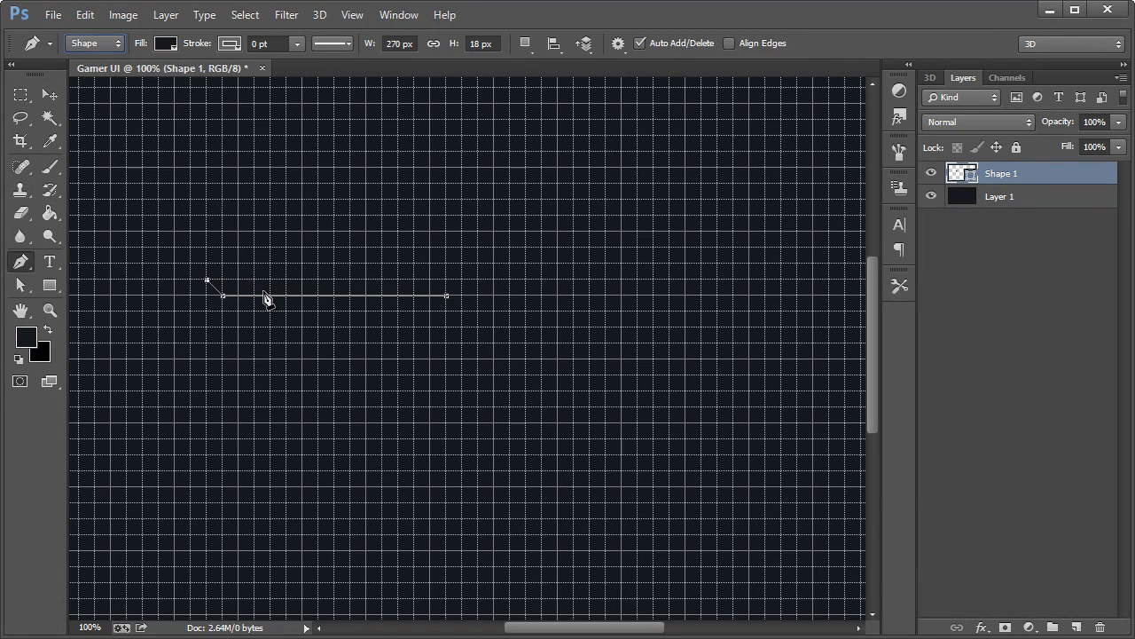
click(111, 280)
click(111, 550)
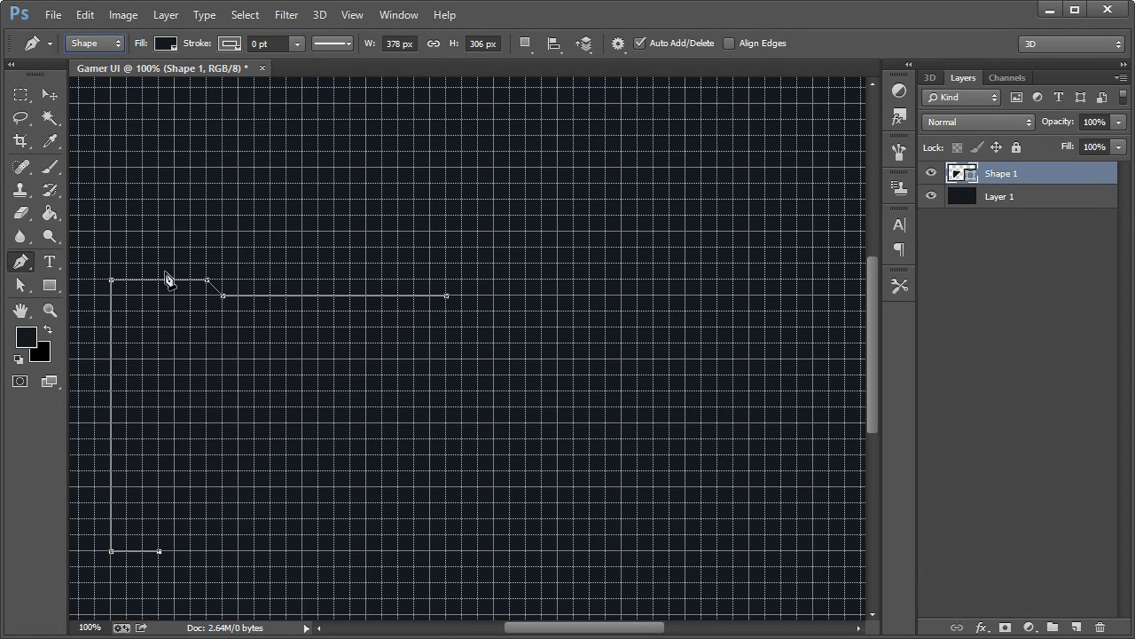
click(192, 519)
click(446, 519)
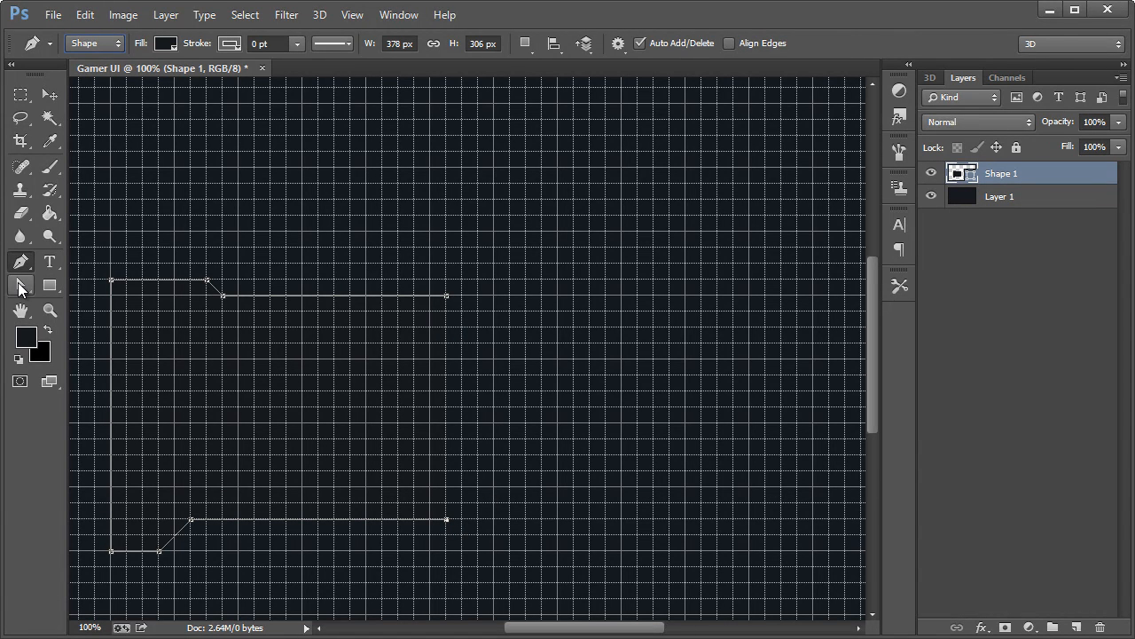
click(22, 285)
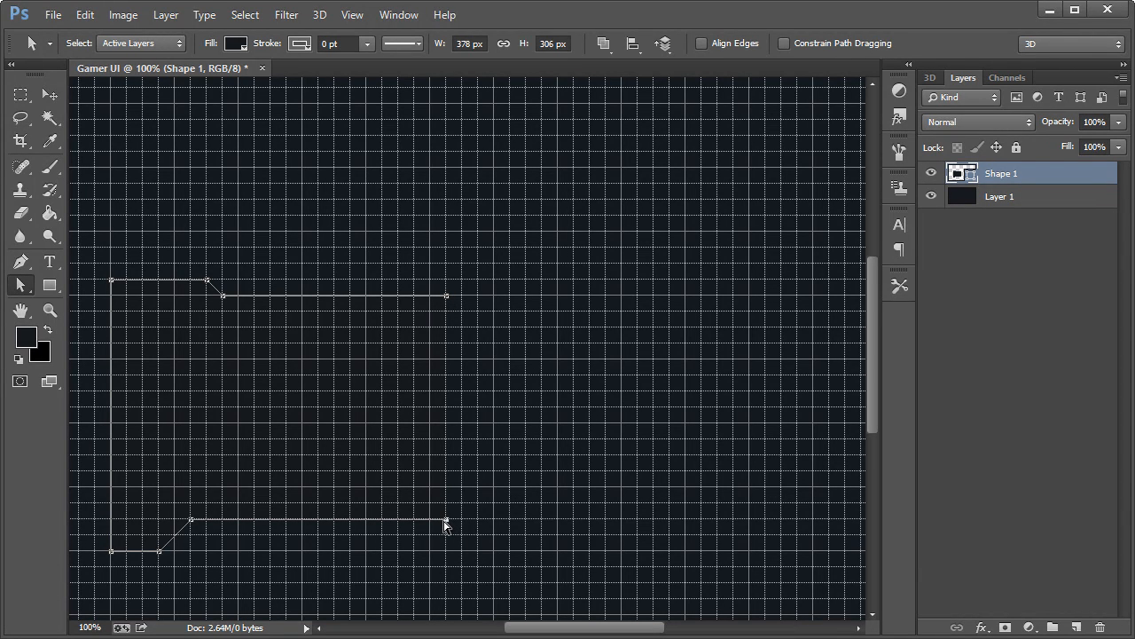
click(48, 92)
Step: Change the fill colour of the Shape 1 panel to the grey-blue #4d606d
click(49, 309)
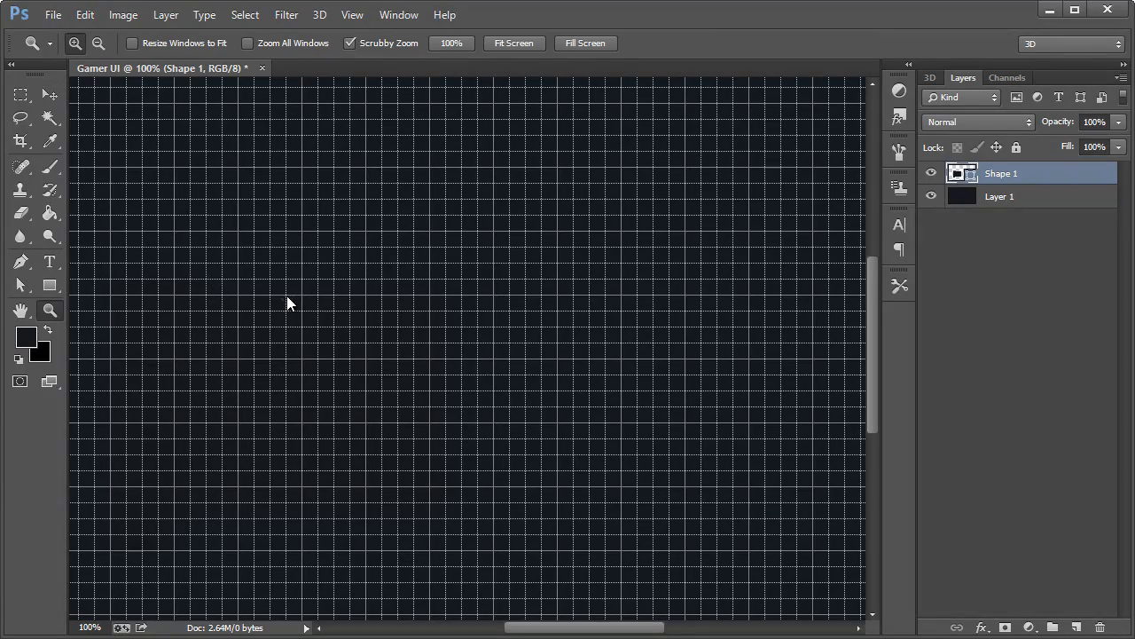
right_click(287, 298)
click(335, 409)
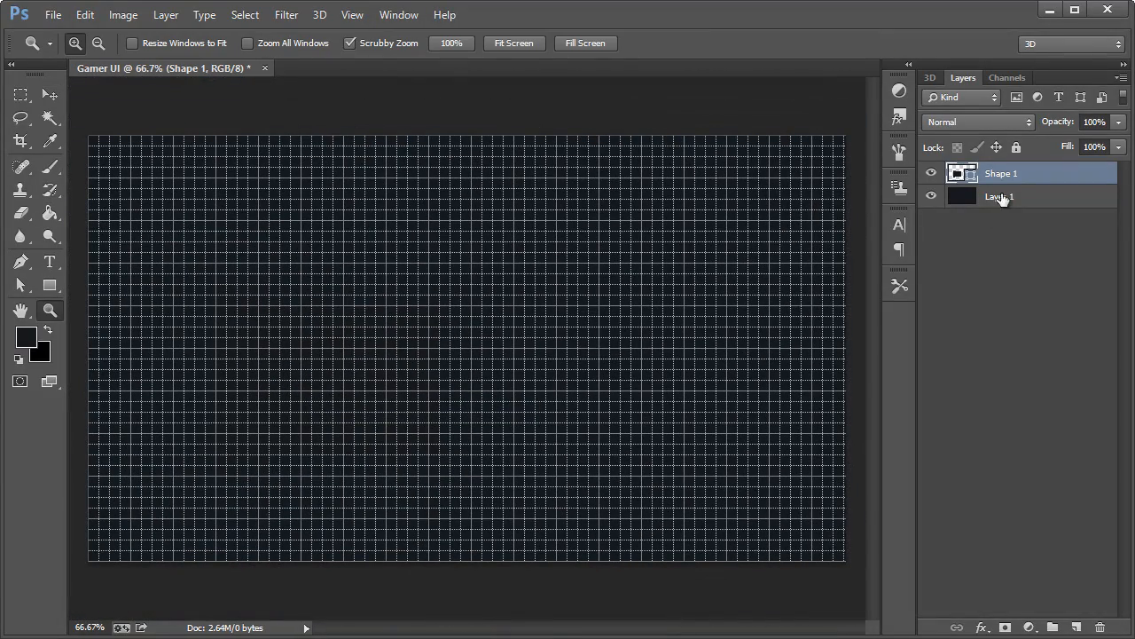
double_click(959, 174)
click(652, 491)
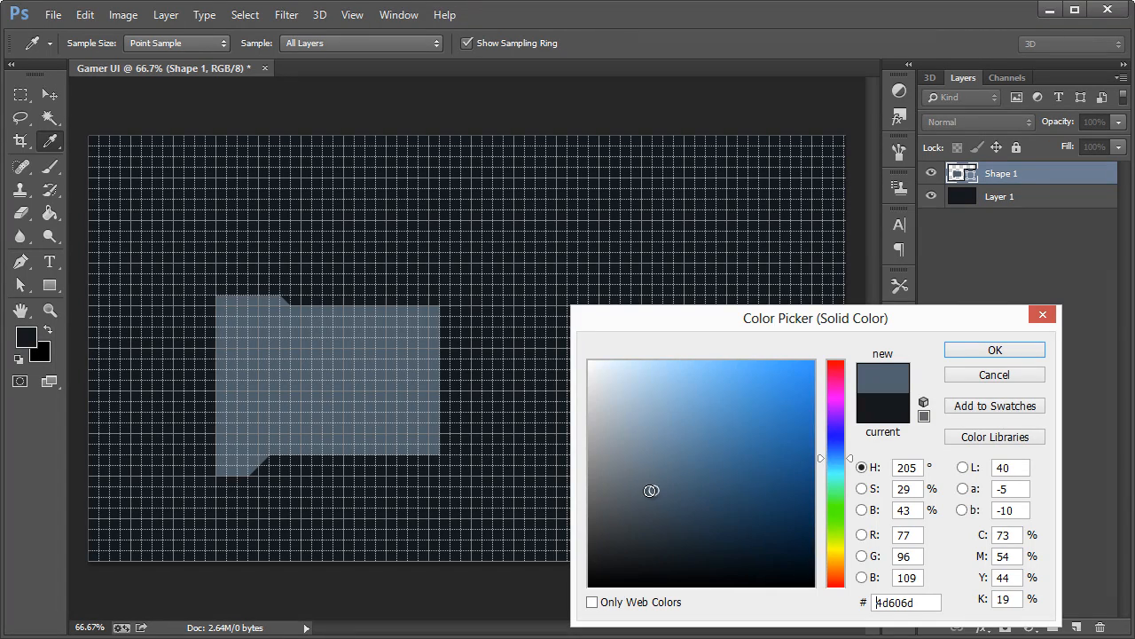
click(994, 351)
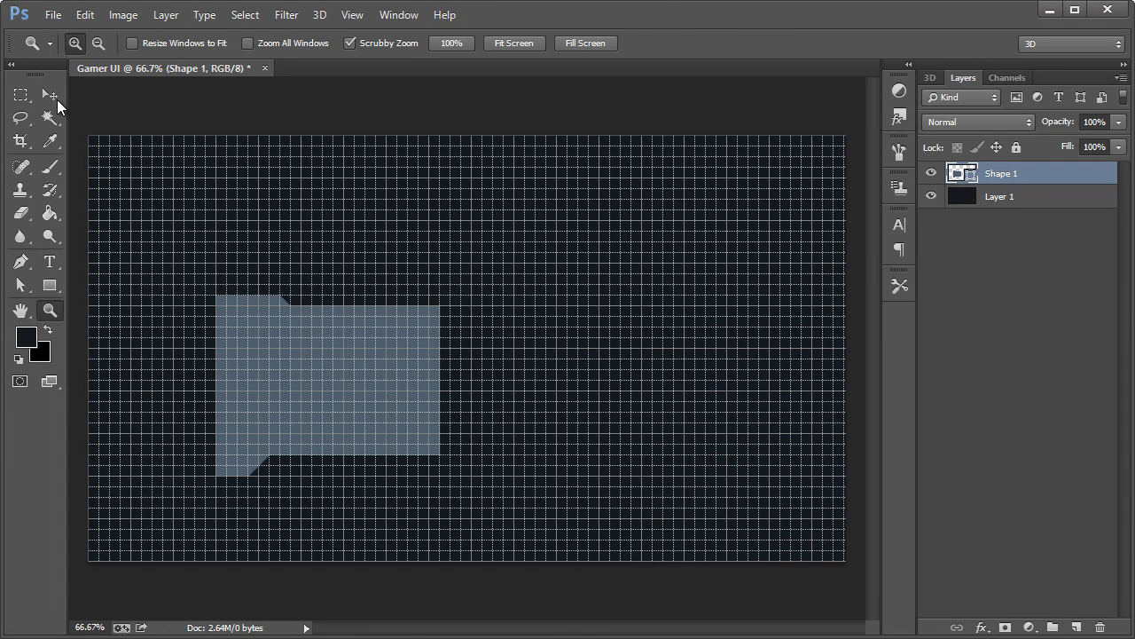
click(50, 95)
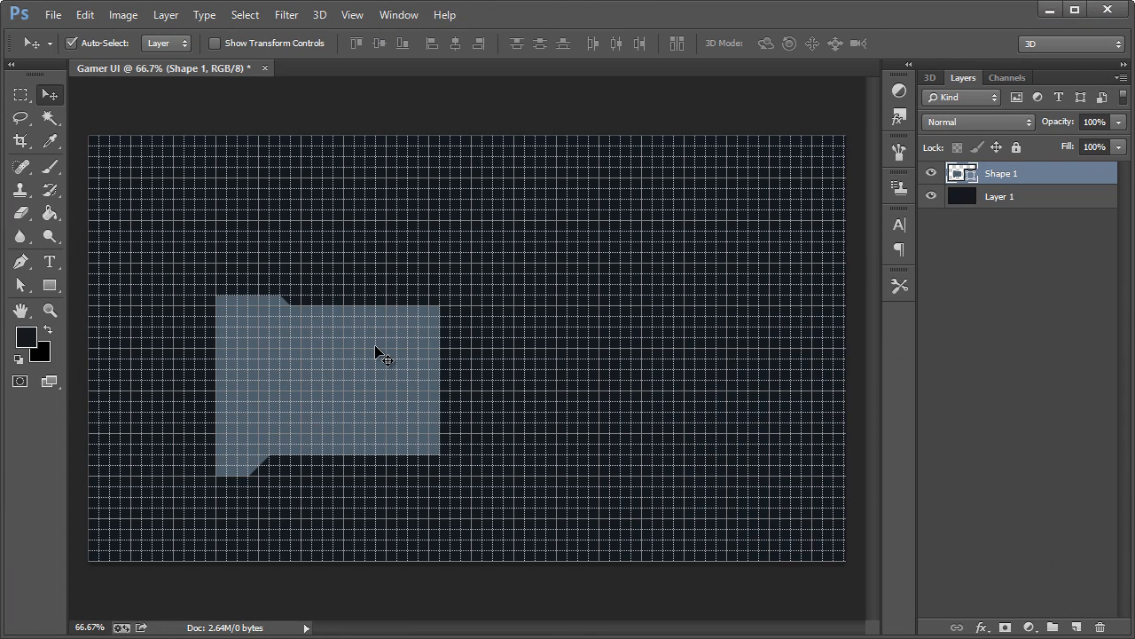
key(ctrl+alt+j)
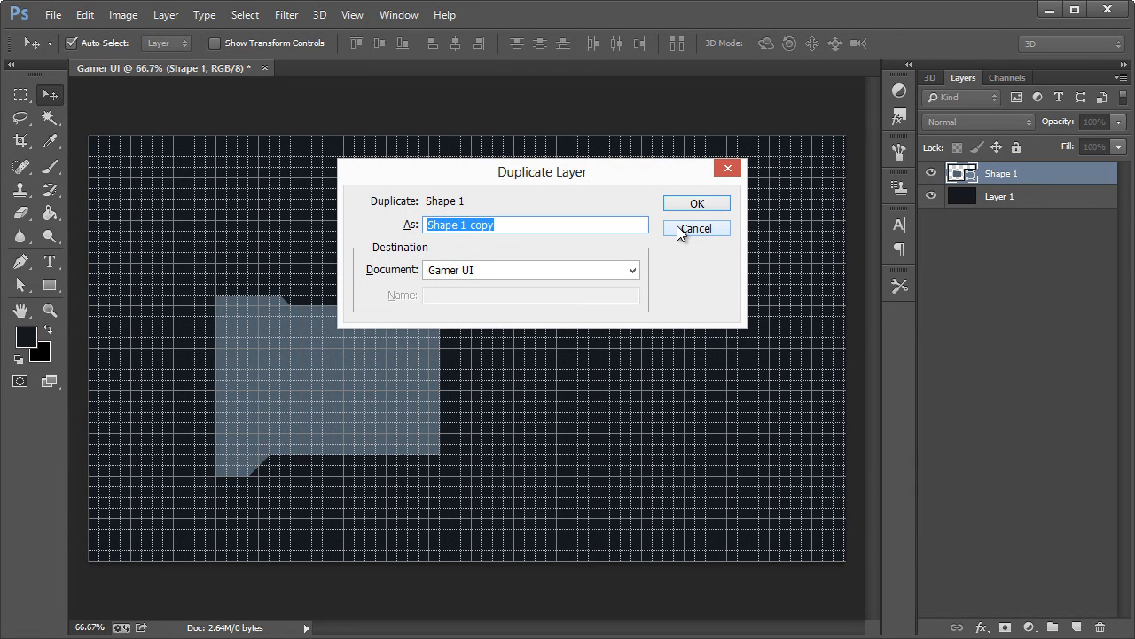
click(696, 228)
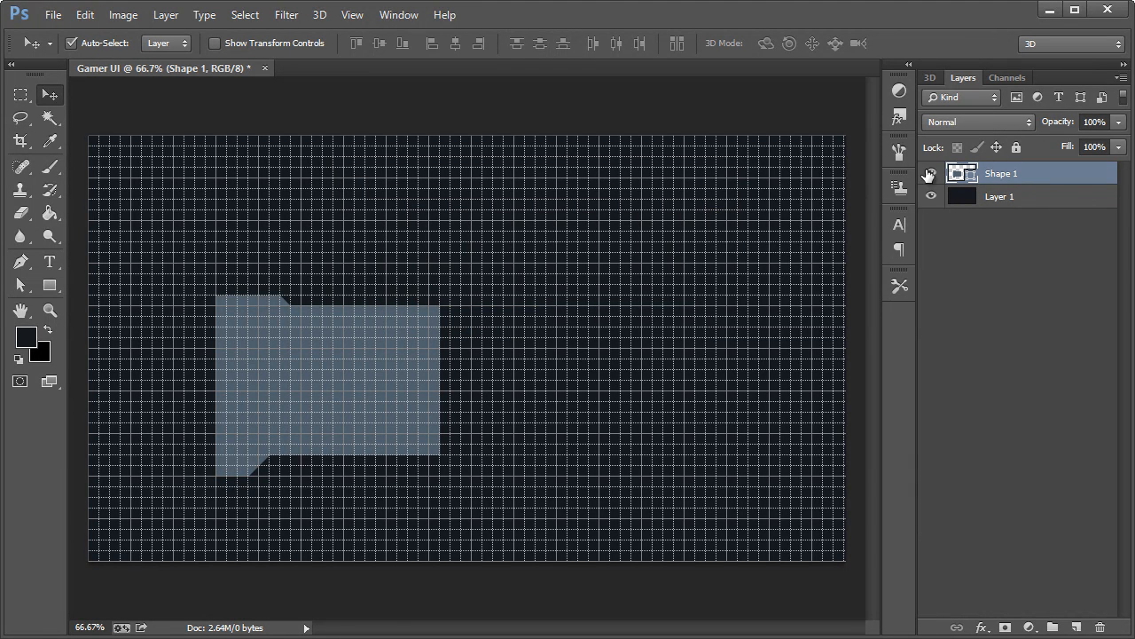
right_click(983, 173)
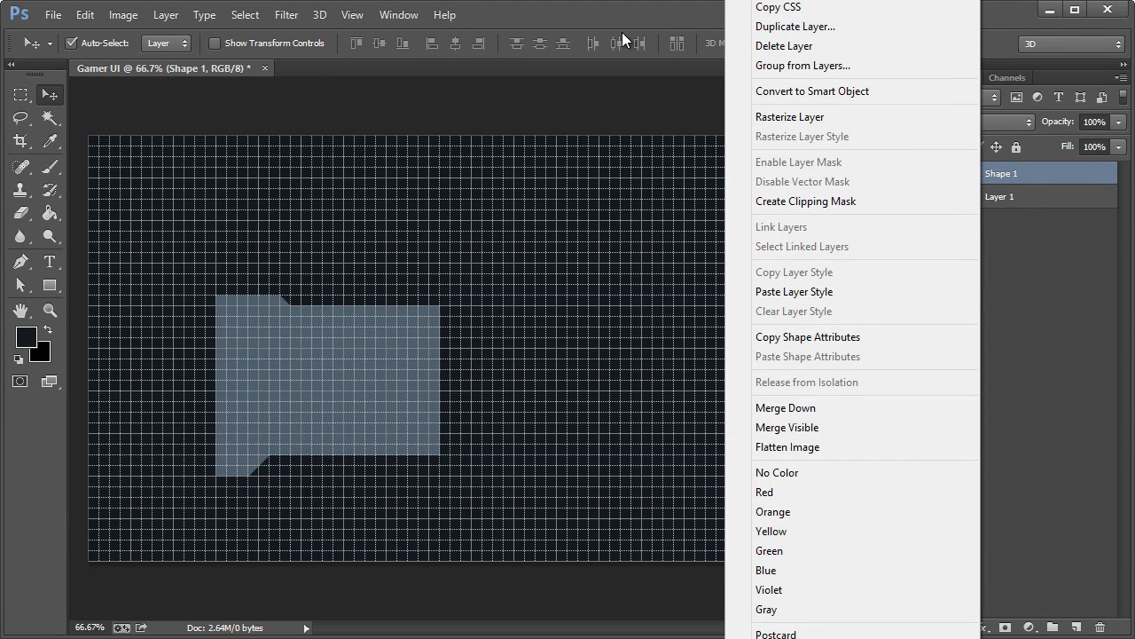
click(603, 17)
Step: Look up the shortcut for Duplicate Layer among the Layers panel commands in the keyboard shortcut settings
click(84, 15)
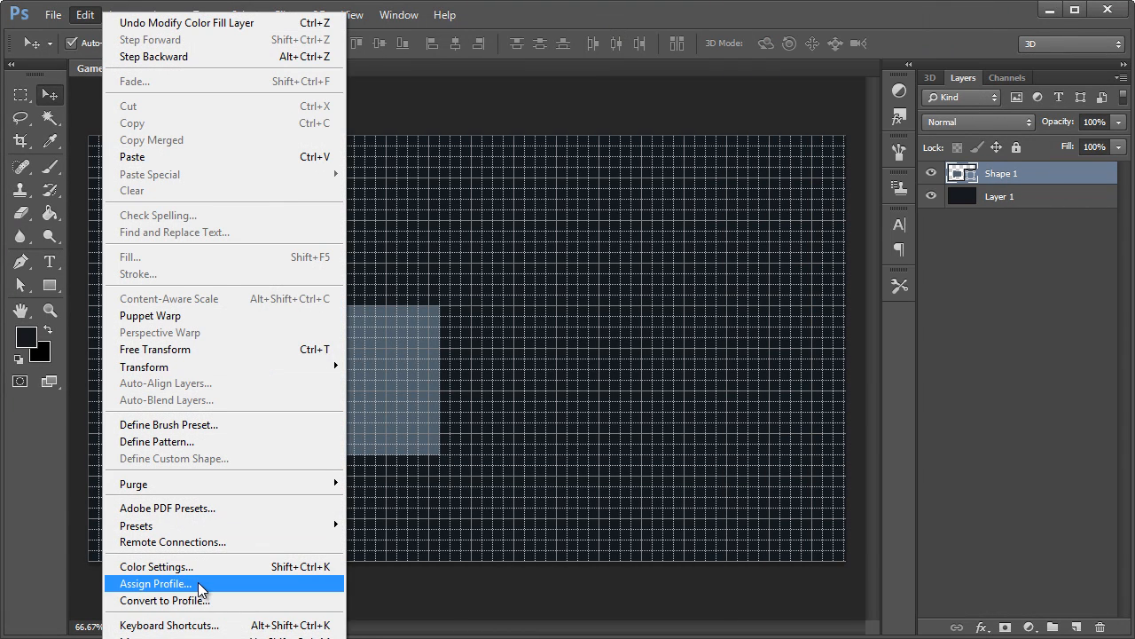
click(201, 626)
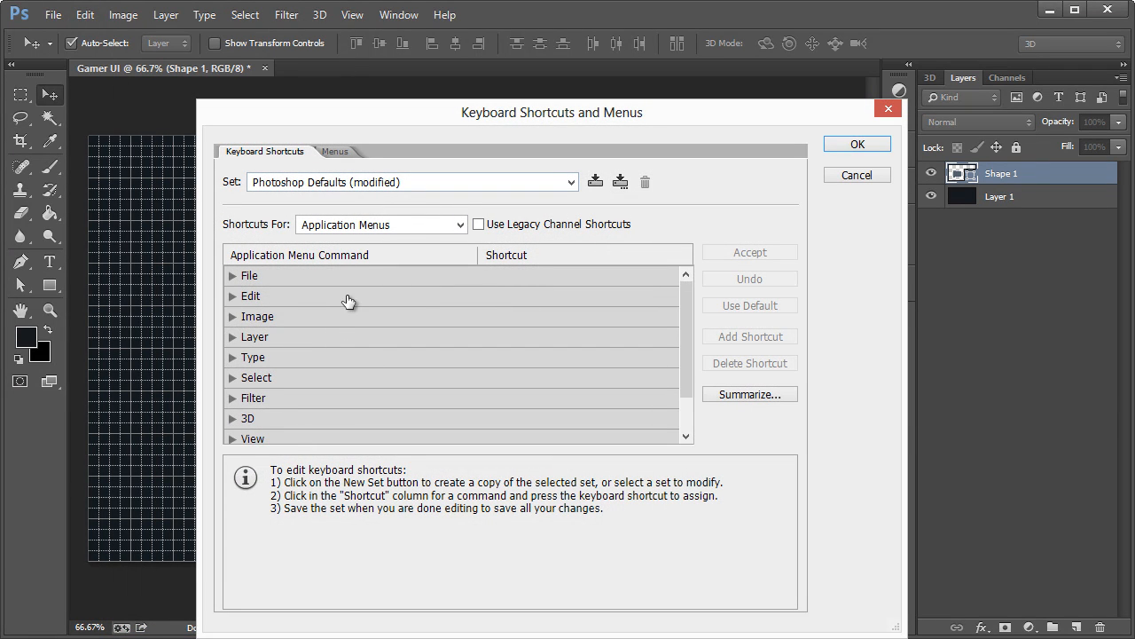
click(337, 225)
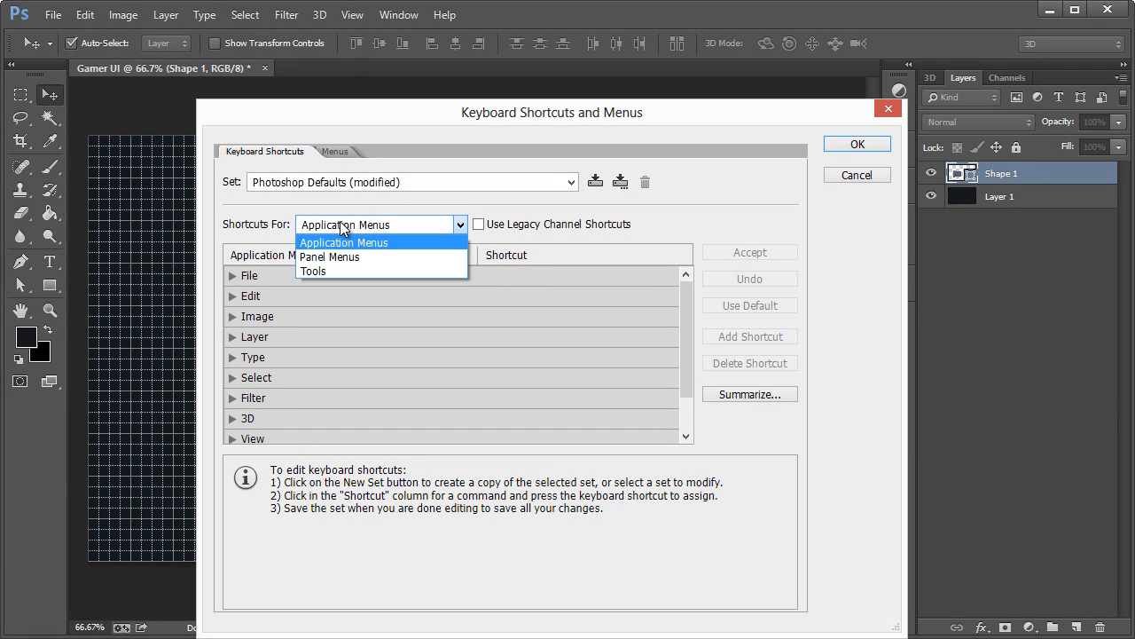
click(337, 257)
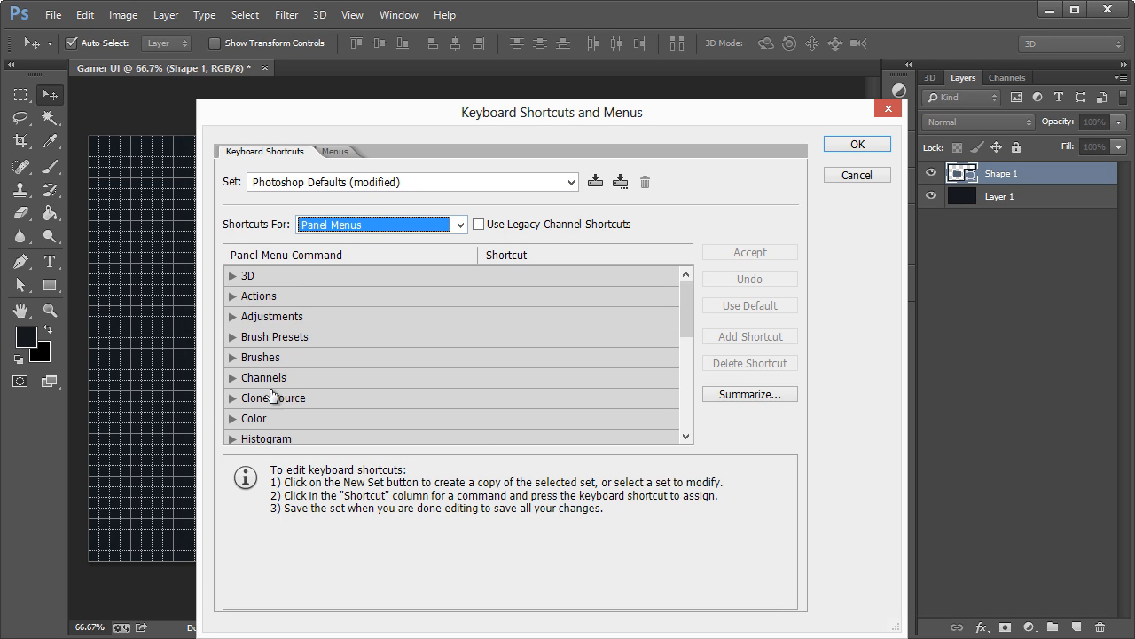
scroll(272, 399, down, 1)
scroll(273, 404, up, 1)
drag(684, 312, 687, 373)
click(233, 327)
scroll(383, 388, down, 1)
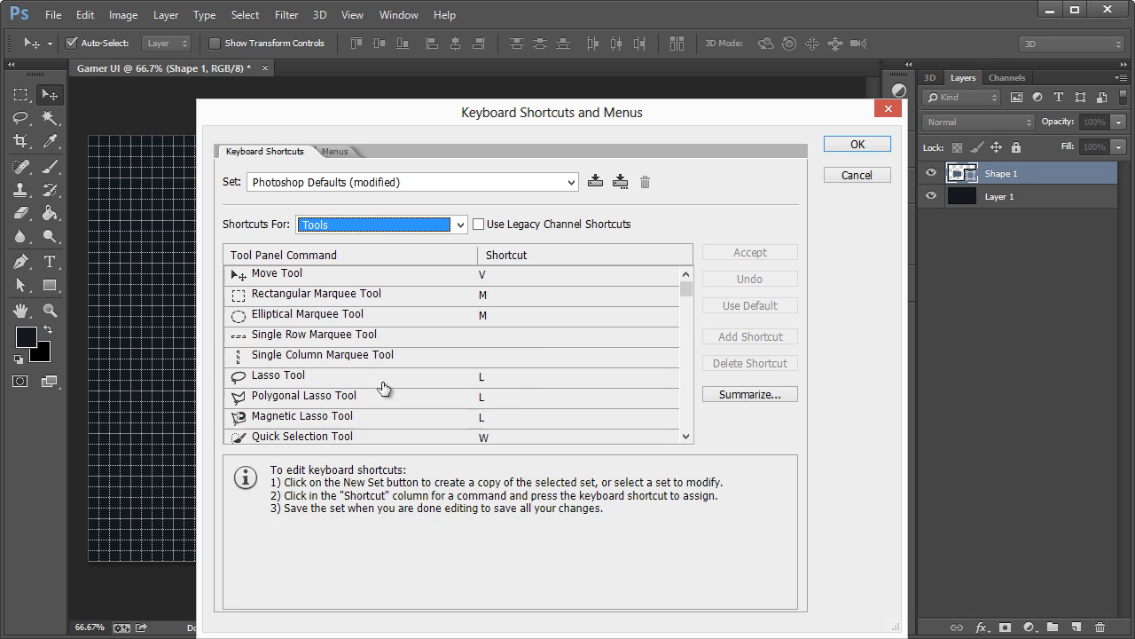
scroll(369, 348, up, 1)
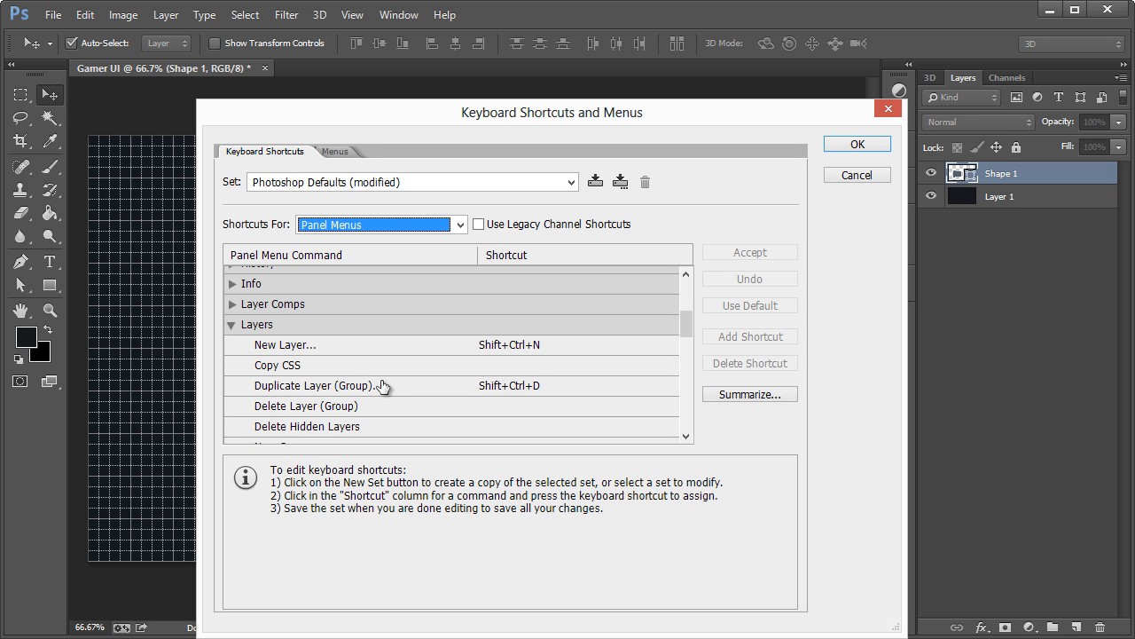
Step: Close the keyboard shortcut settings and duplicate the Shape 1 layer as Shape 1 copy
click(885, 145)
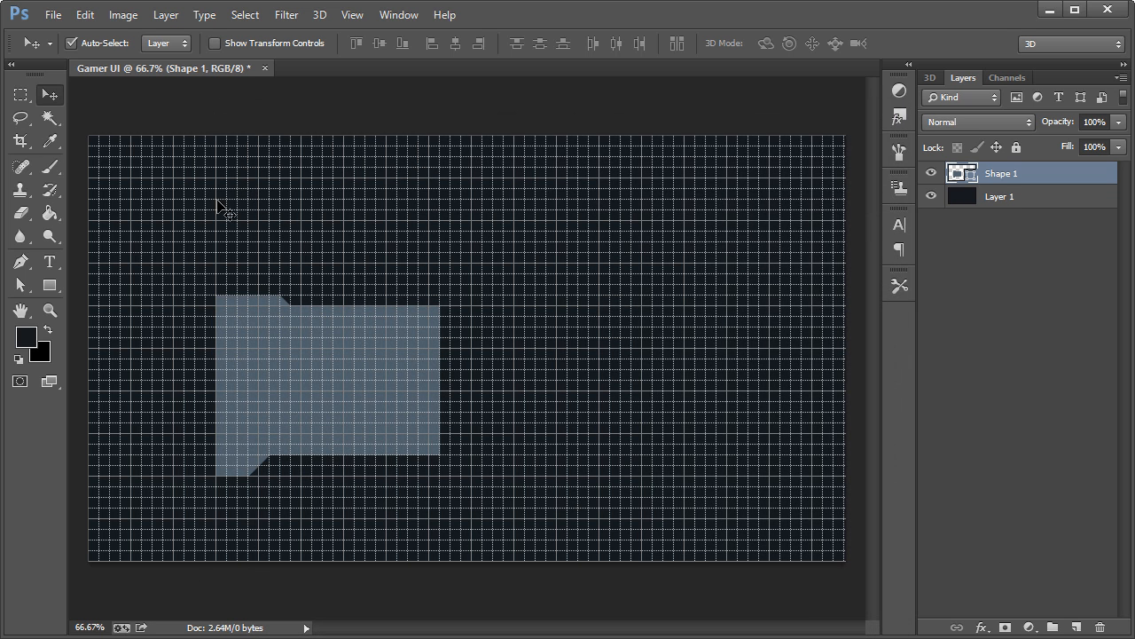
key(ctrl+alt+d)
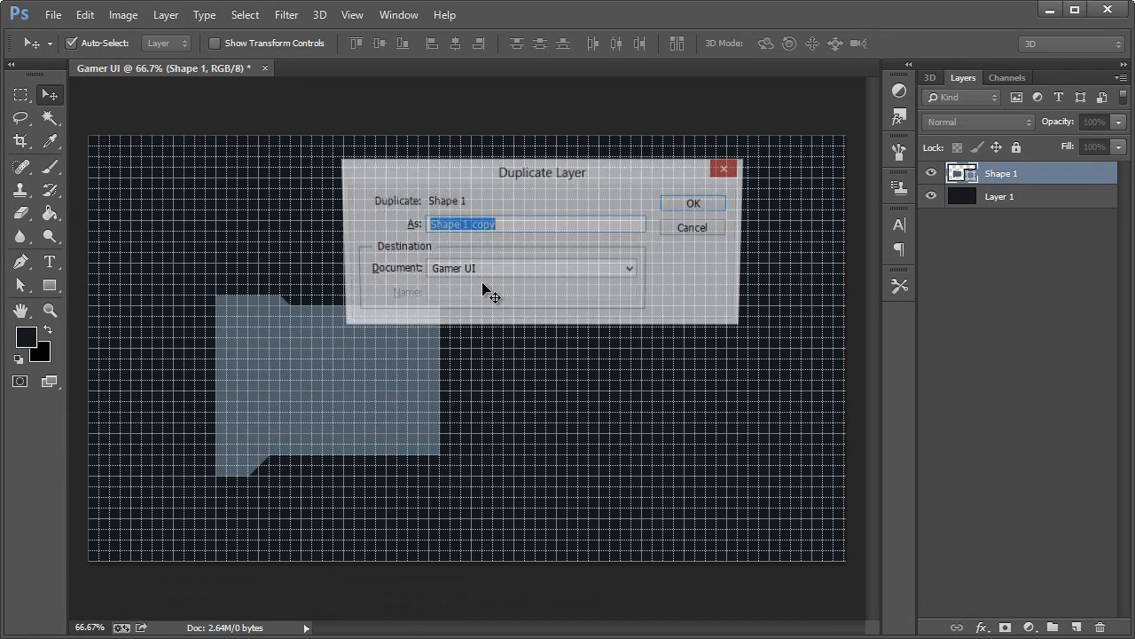
click(697, 203)
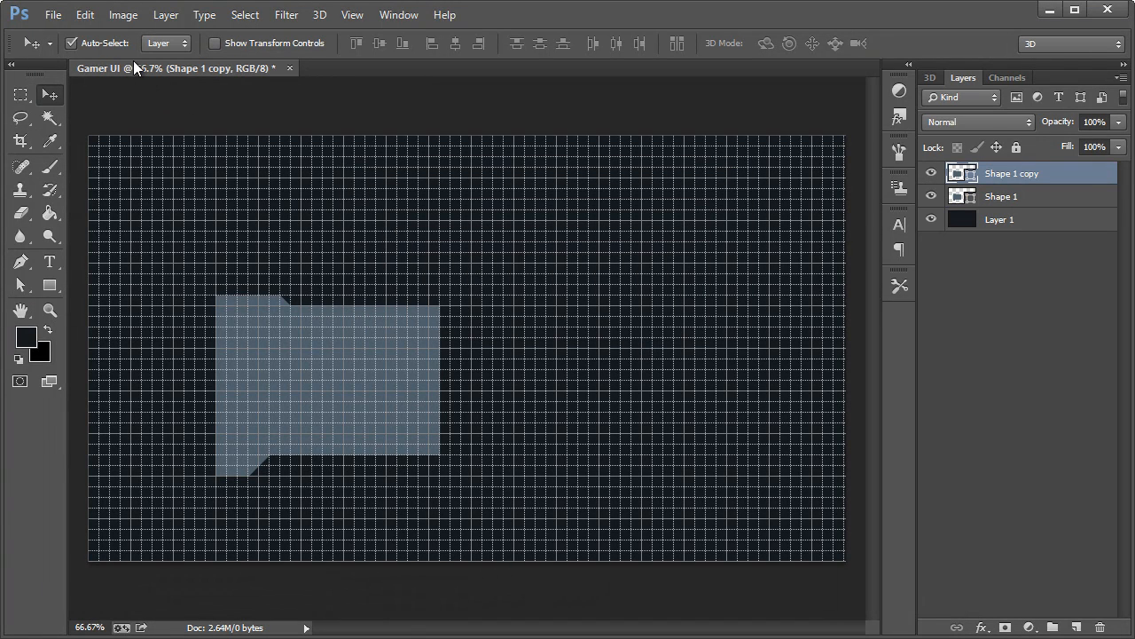
Step: Flip the Shape 1 copy horizontally and move it sideways so both halves form one wide, symmetrical panel
click(76, 16)
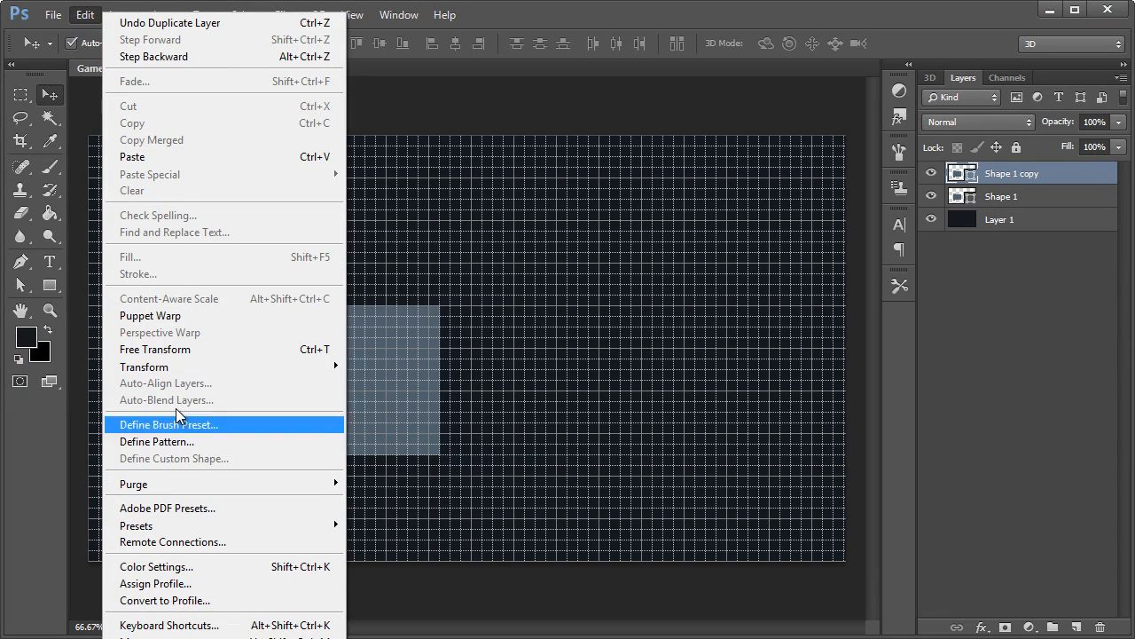
mouse_move(175, 376)
click(398, 557)
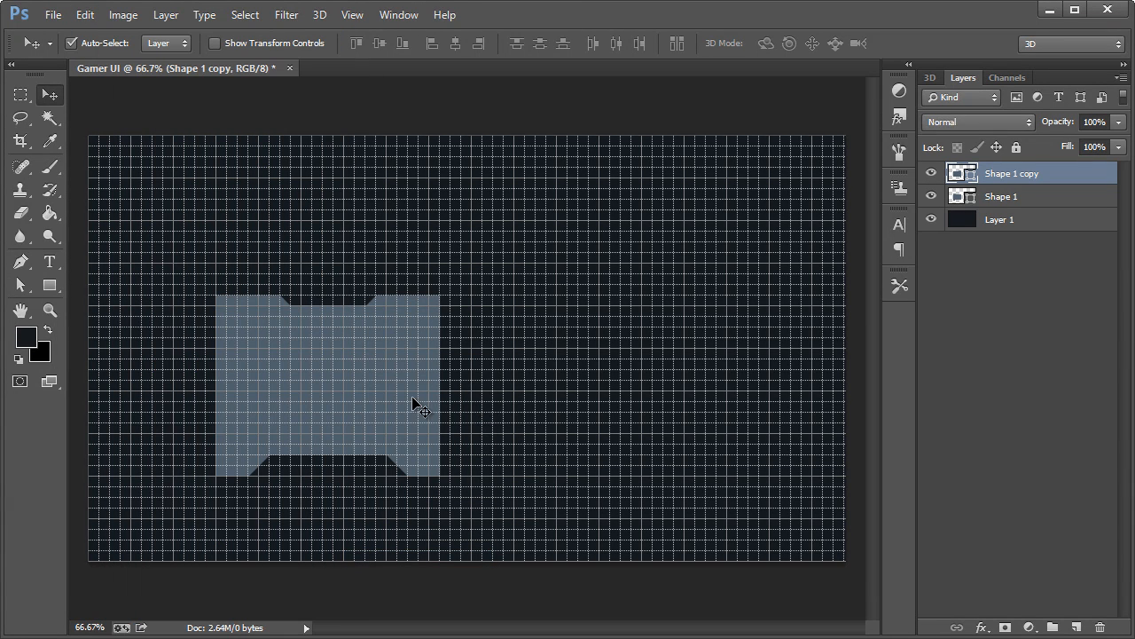
drag(402, 397, 620, 381)
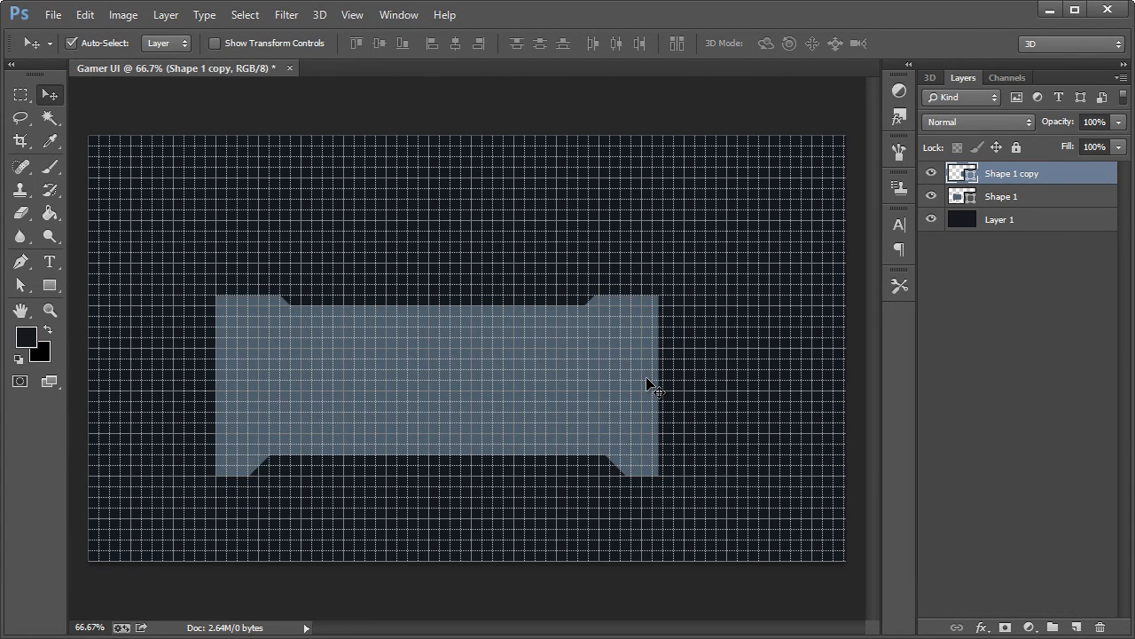
Step: Cut the mirrored half's path out of Shape 1 copy and paste it into the Shape 1 layer
click(21, 286)
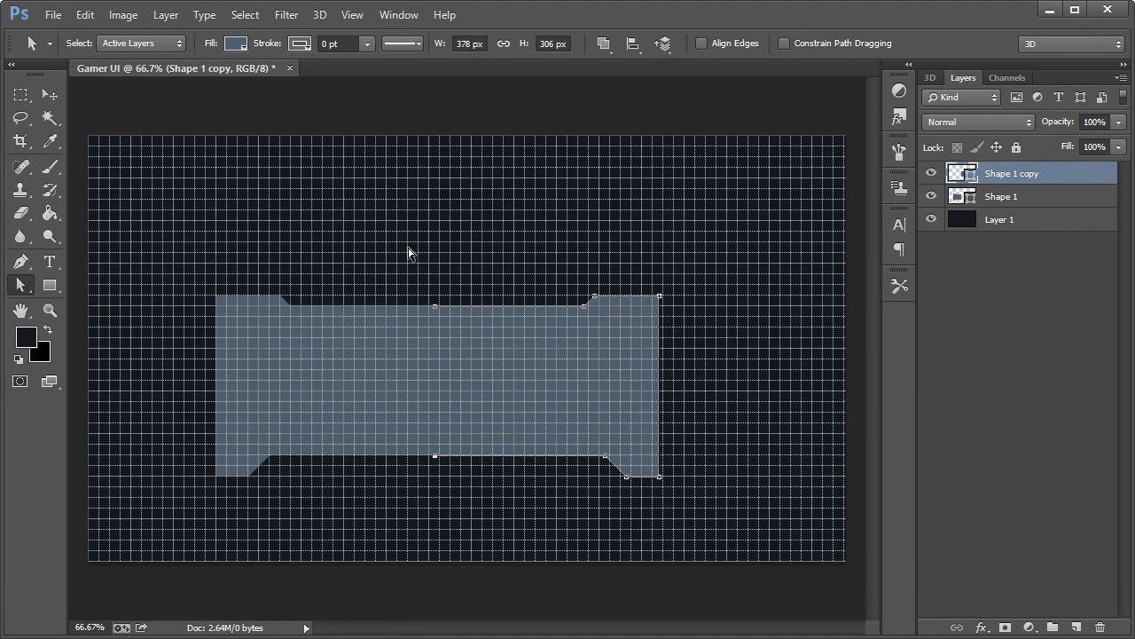
drag(414, 257, 747, 543)
key(Delete)
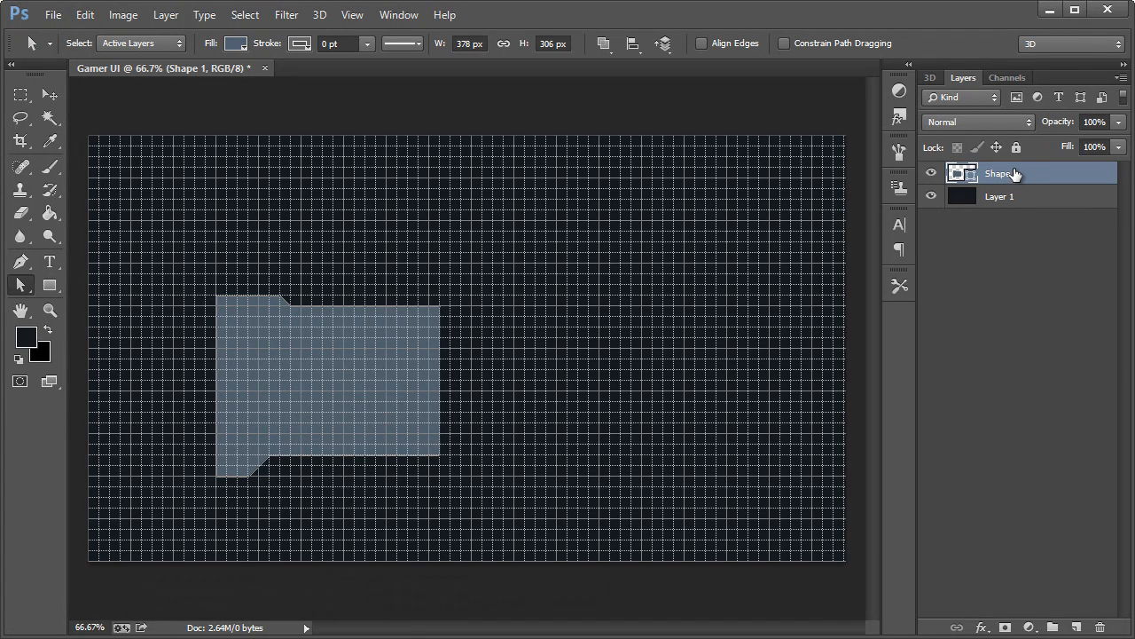
key(ctrl+v)
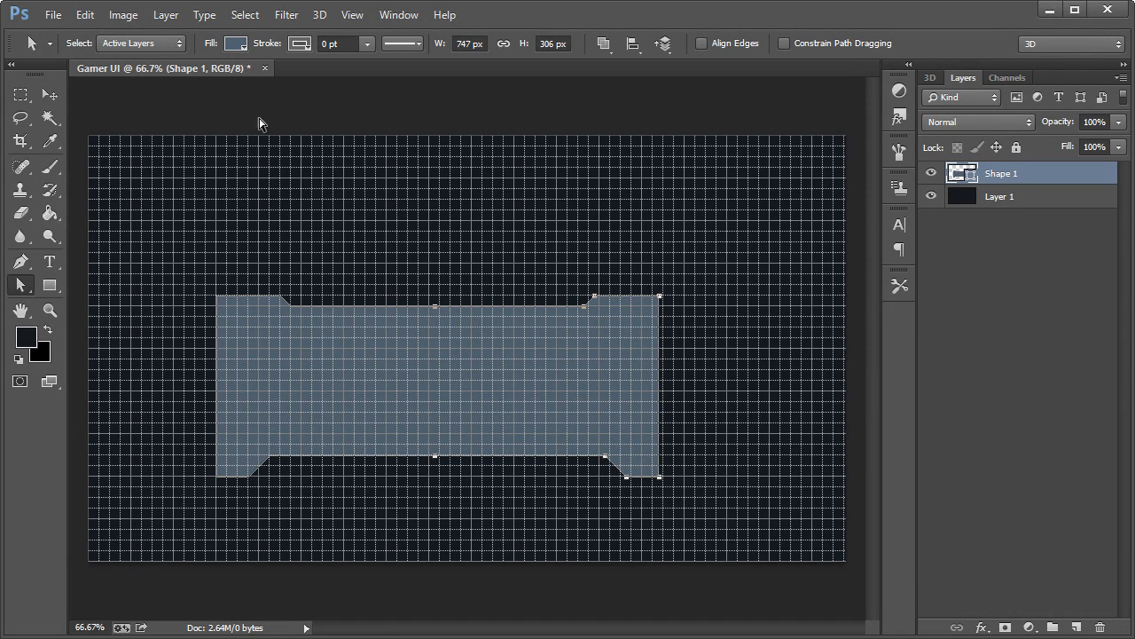
Step: Move the combined panel to the middle of the canvas and shift it up slightly to align its upper edge with the grid
click(53, 96)
drag(520, 336, 540, 322)
drag(546, 310, 546, 305)
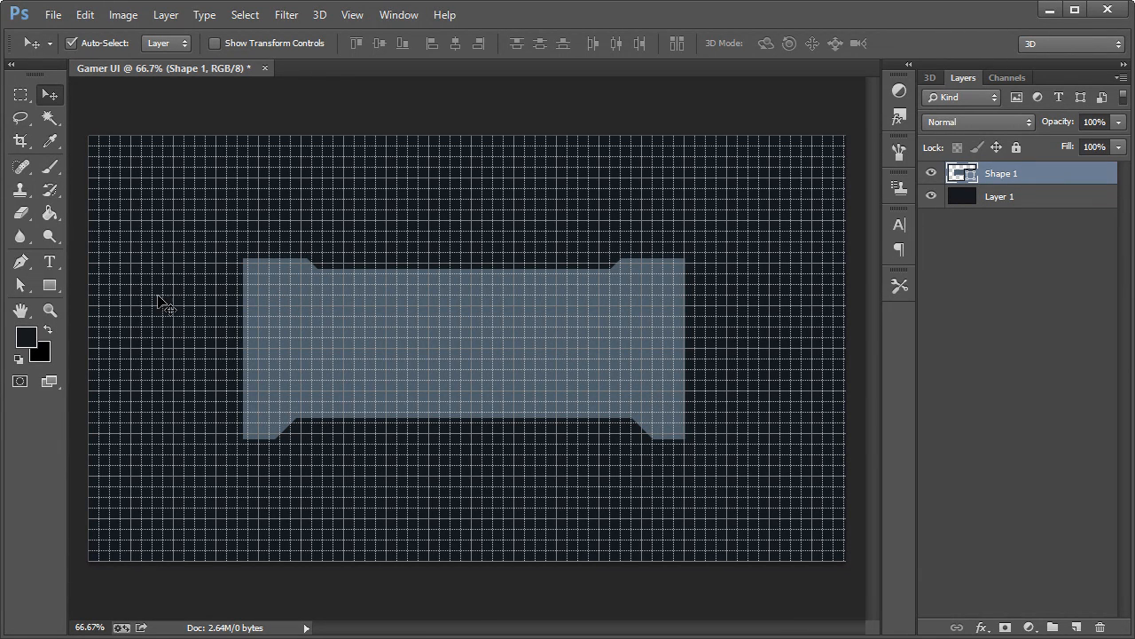
click(49, 285)
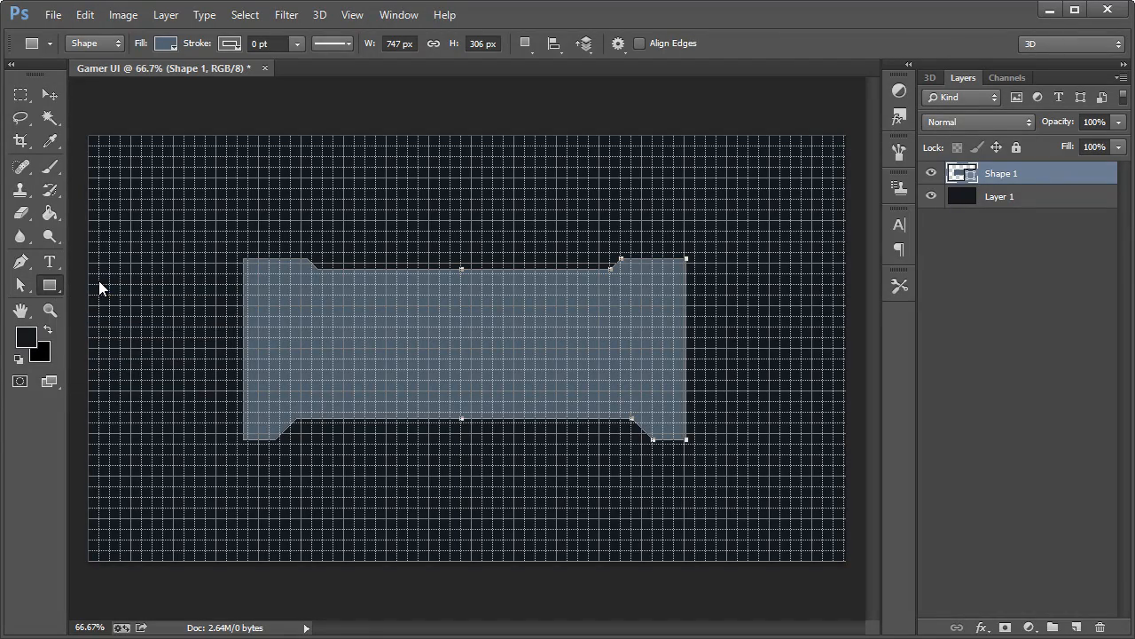
click(49, 310)
click(405, 337)
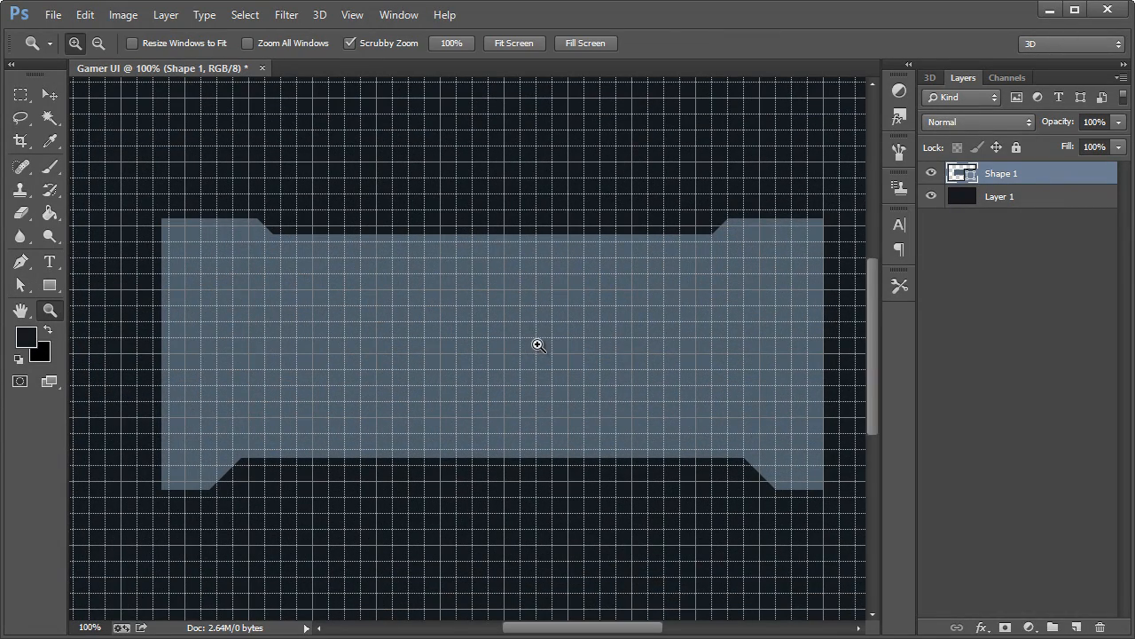
drag(546, 632, 548, 632)
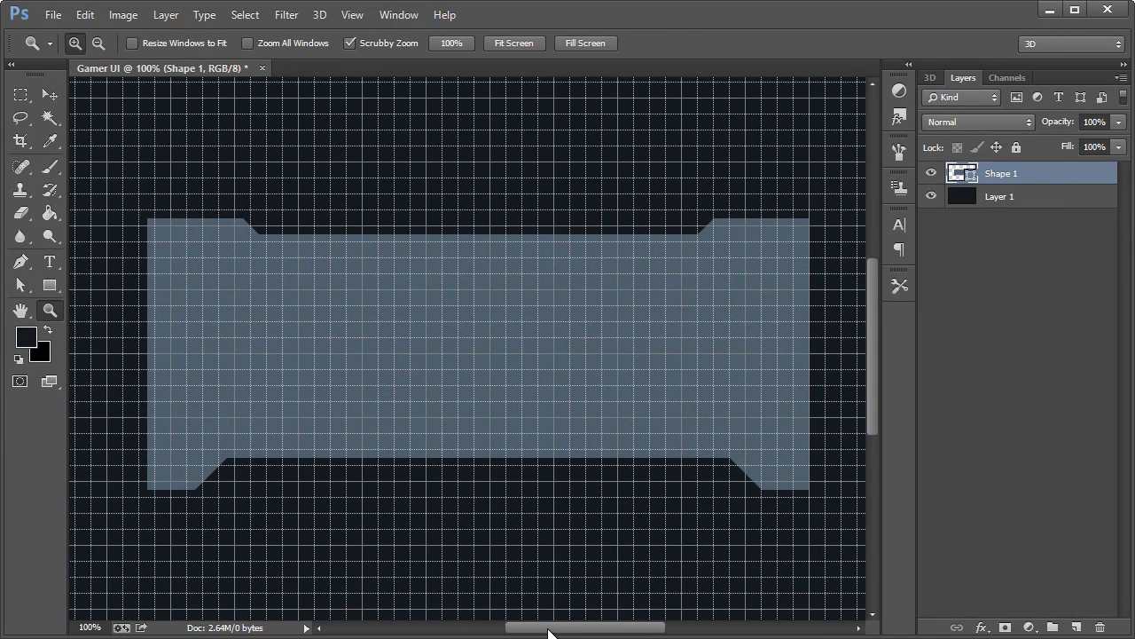
click(50, 94)
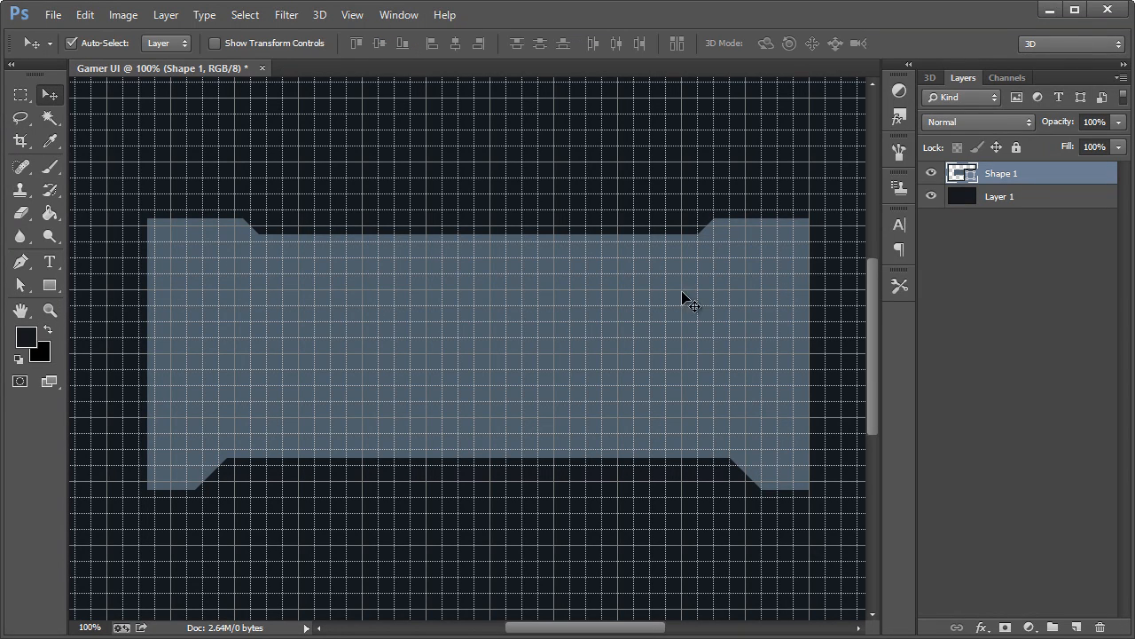
mouse_move(639, 332)
mouse_down()
mouse_move(603, 334)
mouse_move(626, 325)
mouse_up()
Step: Scale the panel up slightly from its lower outer corner to about 757 × 310 px and apply the transformation
key(ctrl+t)
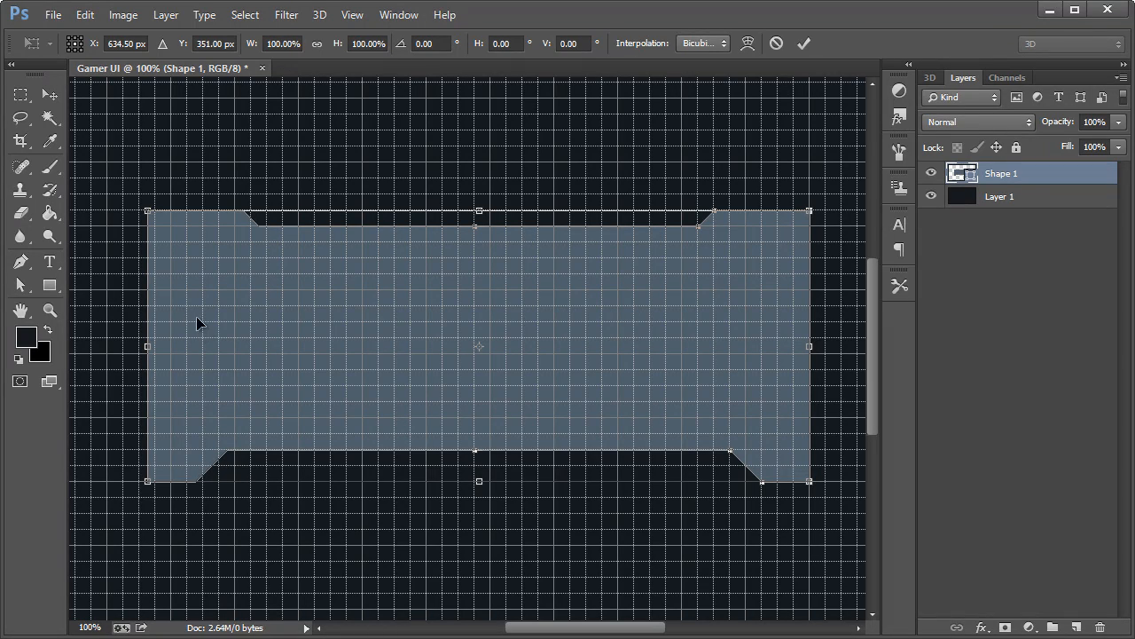
drag(147, 480, 137, 487)
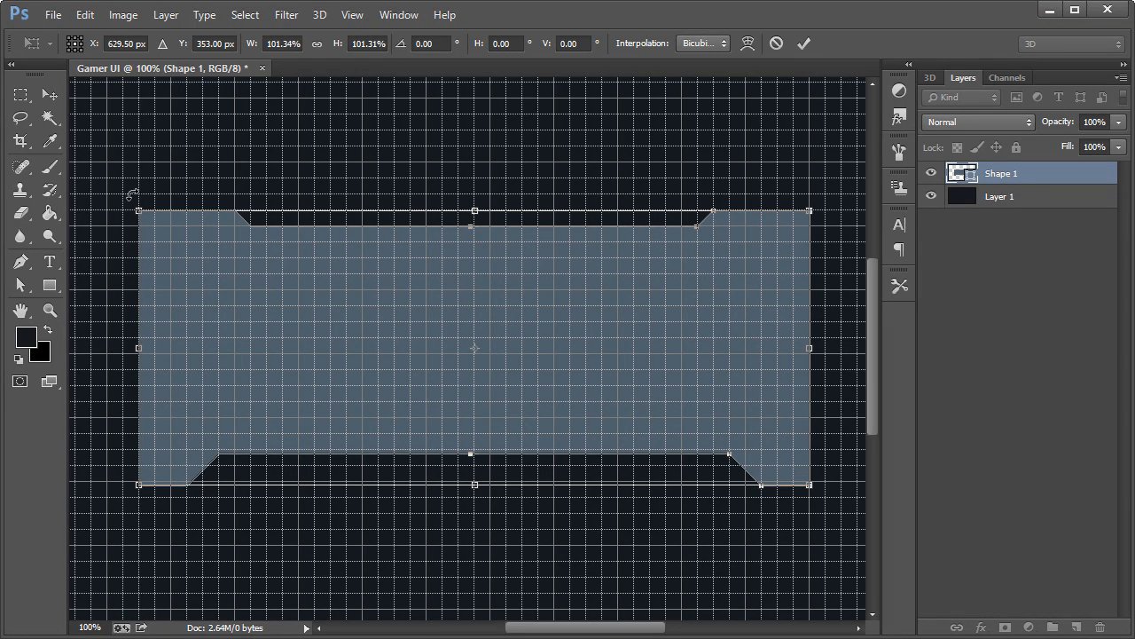
click(50, 94)
click(233, 47)
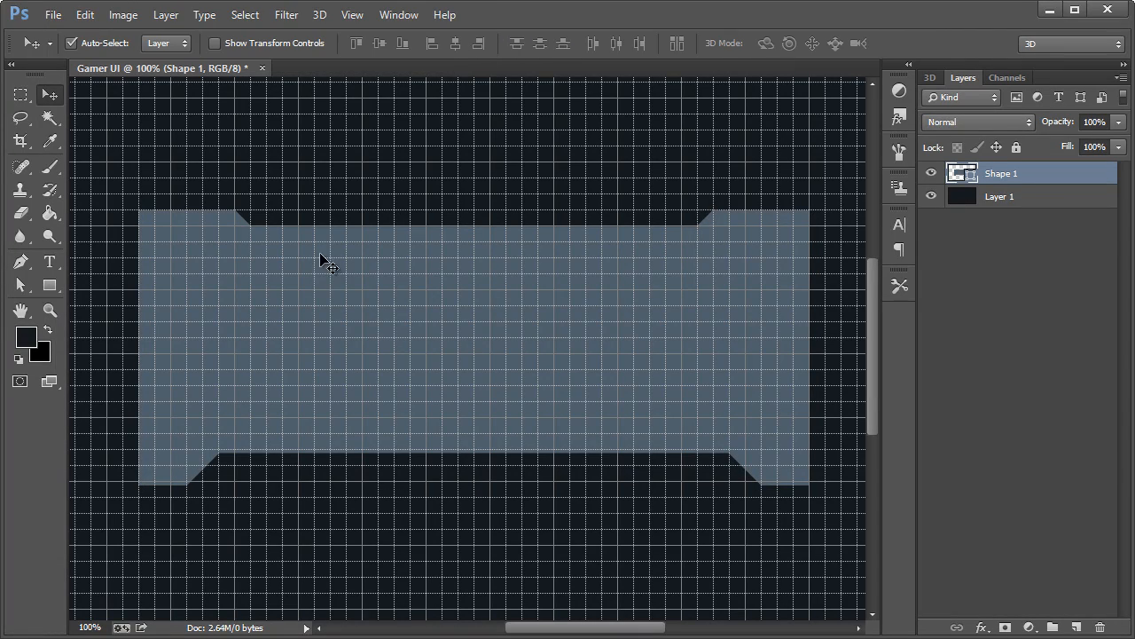
Step: Draw a rectangle of about 648 × 198 px inside the panel and fill it with black #000000
click(50, 285)
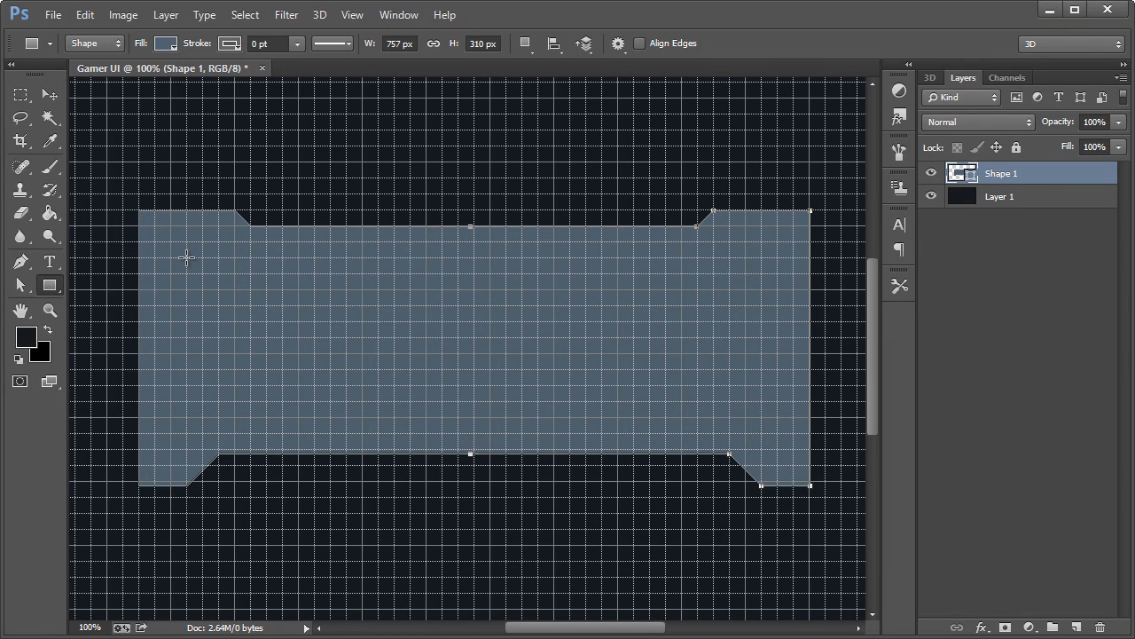
mouse_move(186, 257)
mouse_down()
mouse_move(235, 293)
mouse_move(320, 311)
mouse_move(187, 260)
mouse_move(732, 329)
mouse_move(762, 373)
mouse_up()
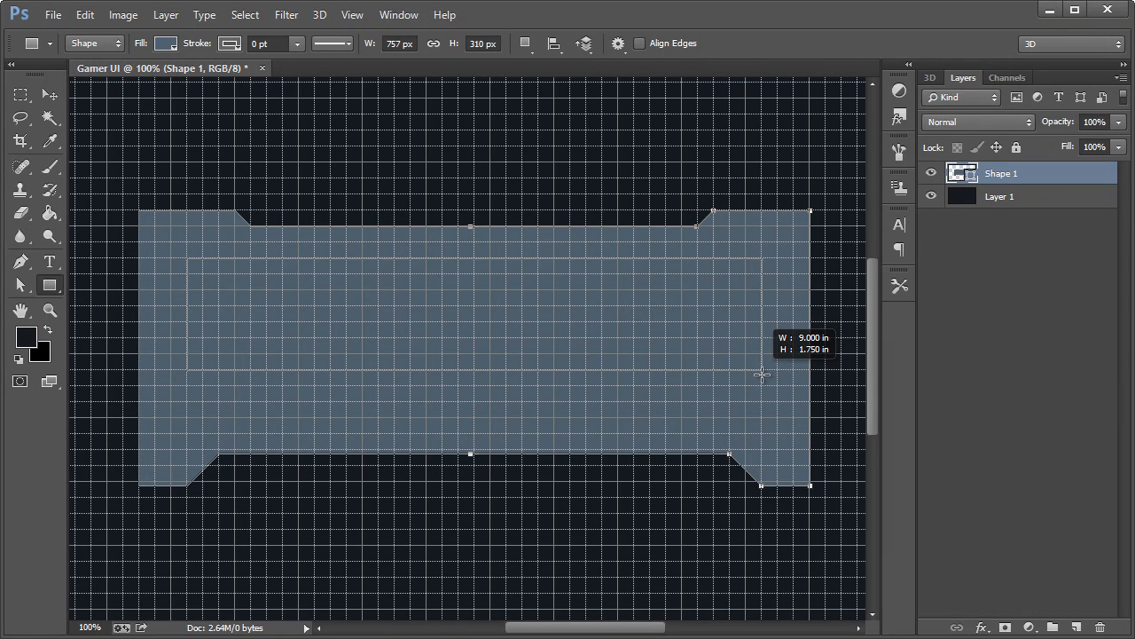
drag(762, 379, 762, 431)
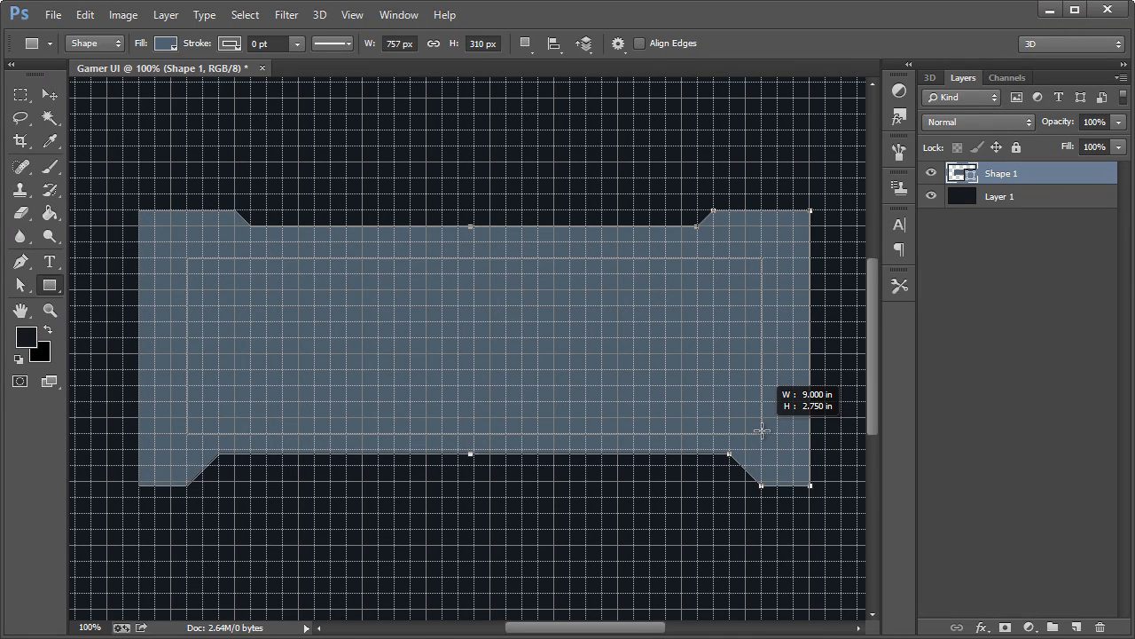
drag(762, 431, 762, 432)
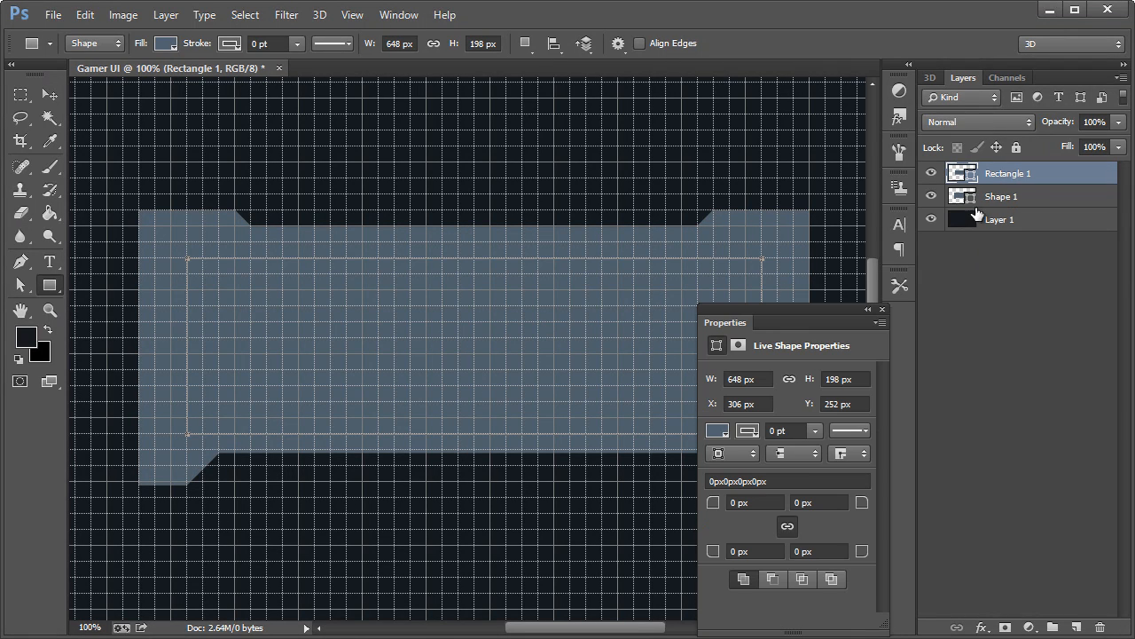
double_click(957, 177)
drag(591, 462, 567, 591)
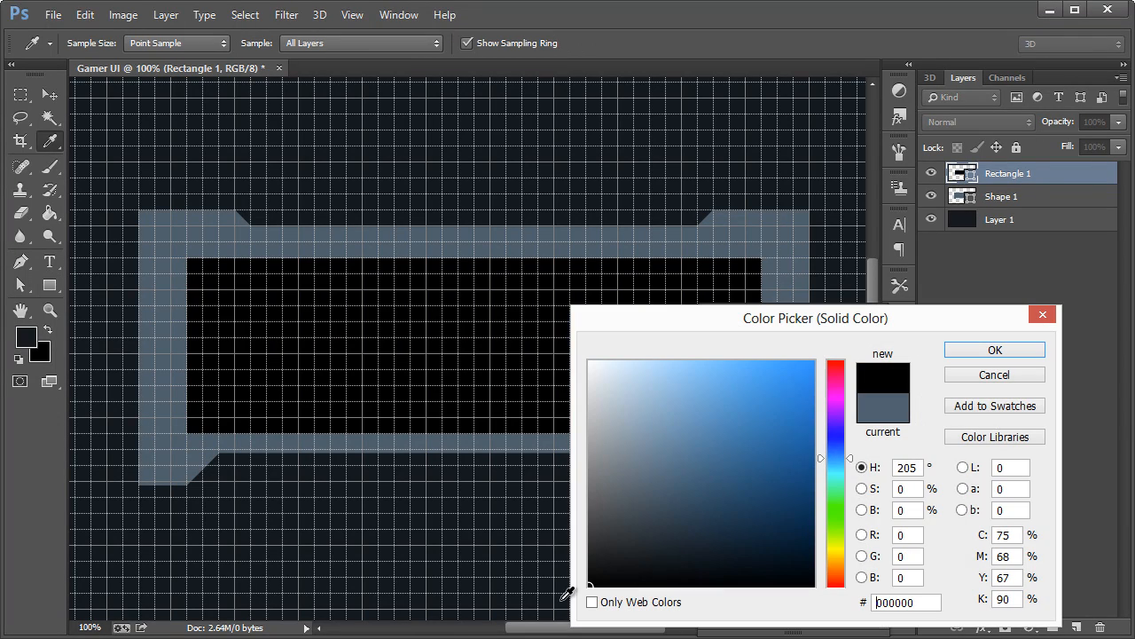
click(996, 357)
click(882, 311)
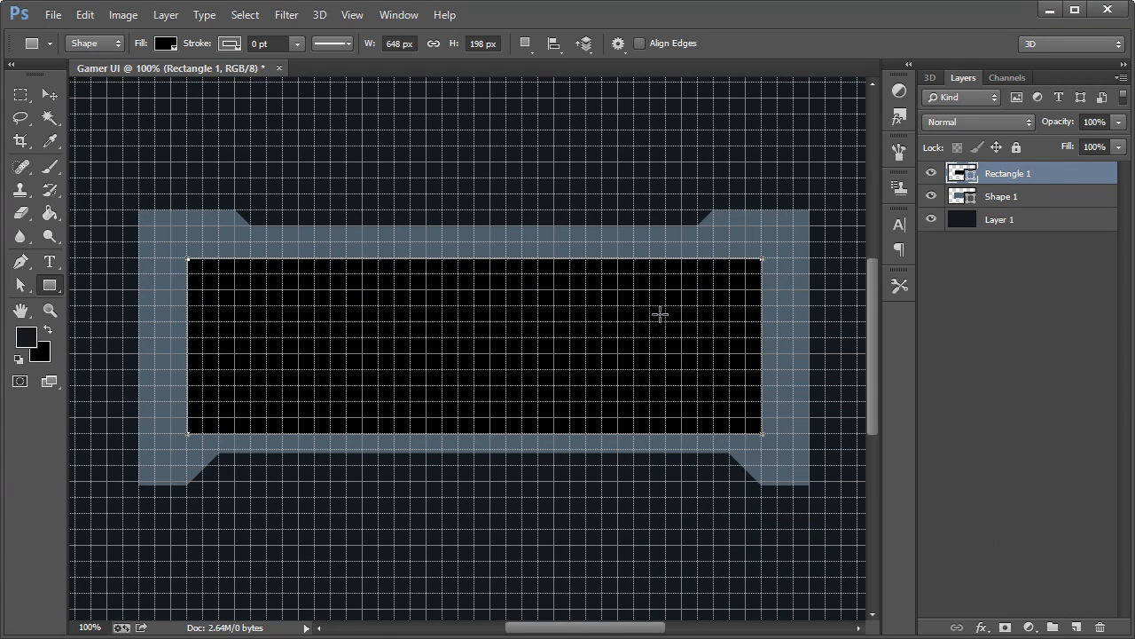
Step: Enlarge the black rectangle to about 684 × 216 px by raising its upper edge and widening it equally on both sides
key(ctrl+t)
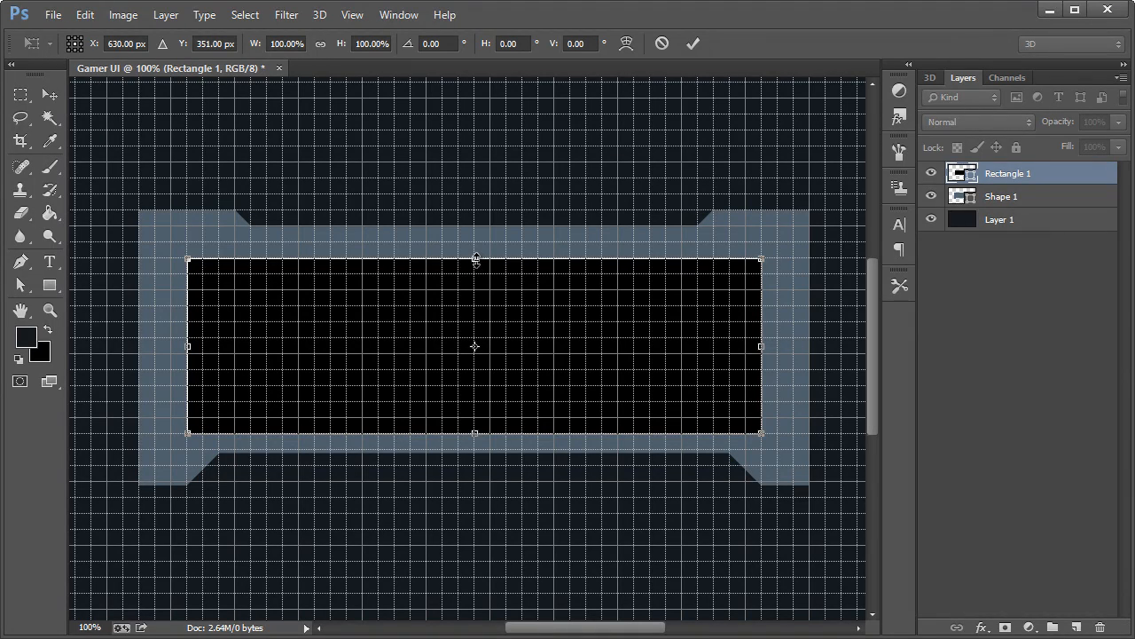
drag(476, 258, 477, 243)
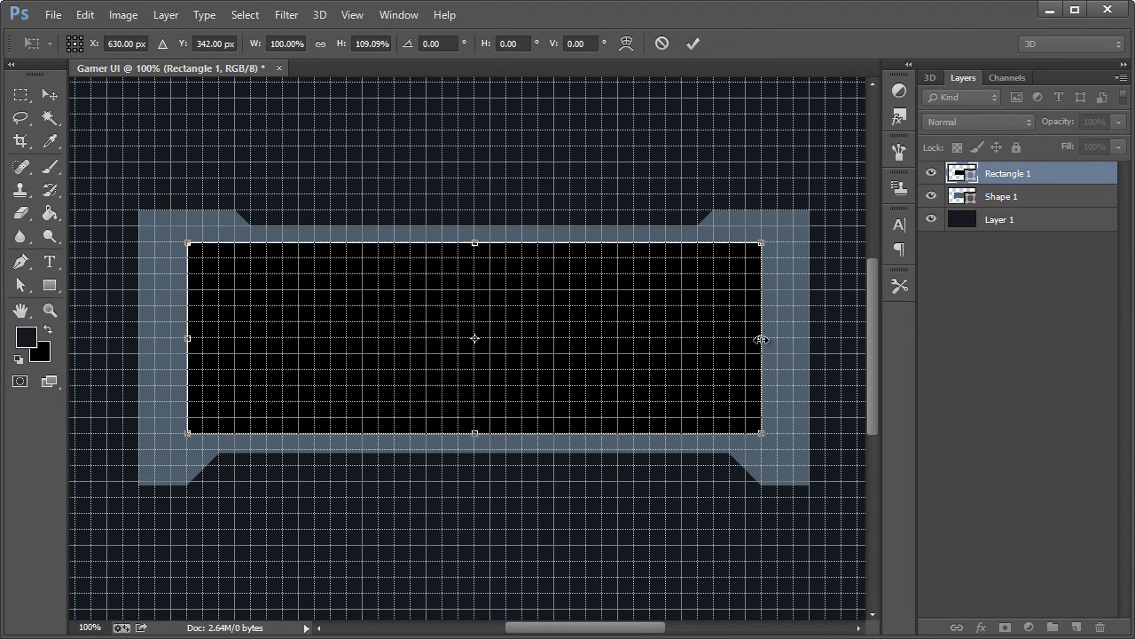
drag(762, 339, 777, 339)
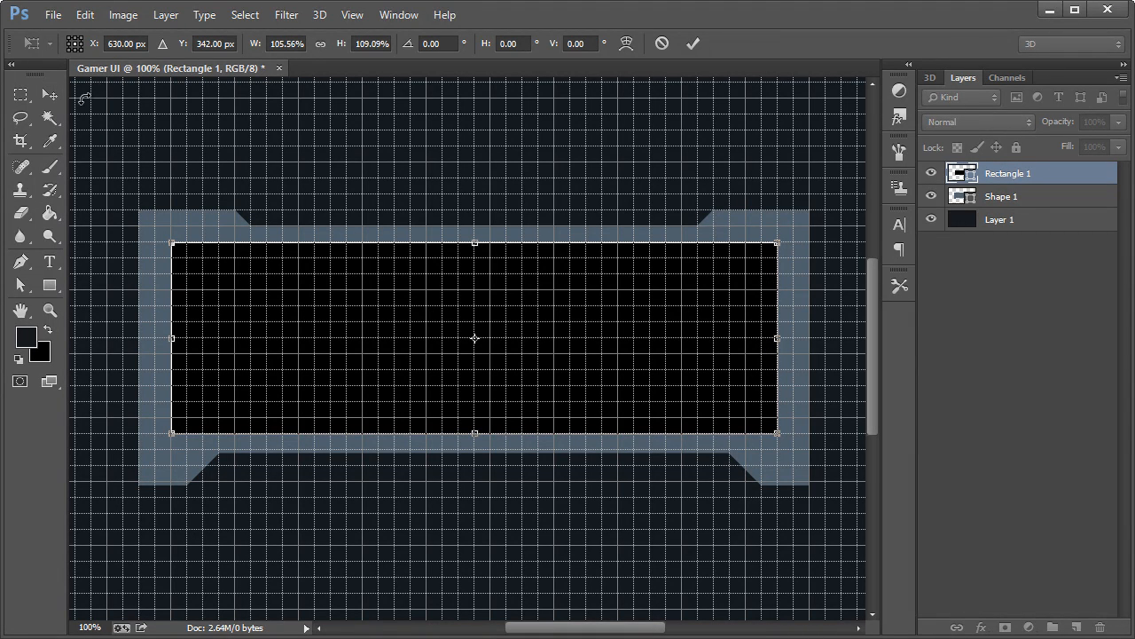
click(44, 92)
click(228, 51)
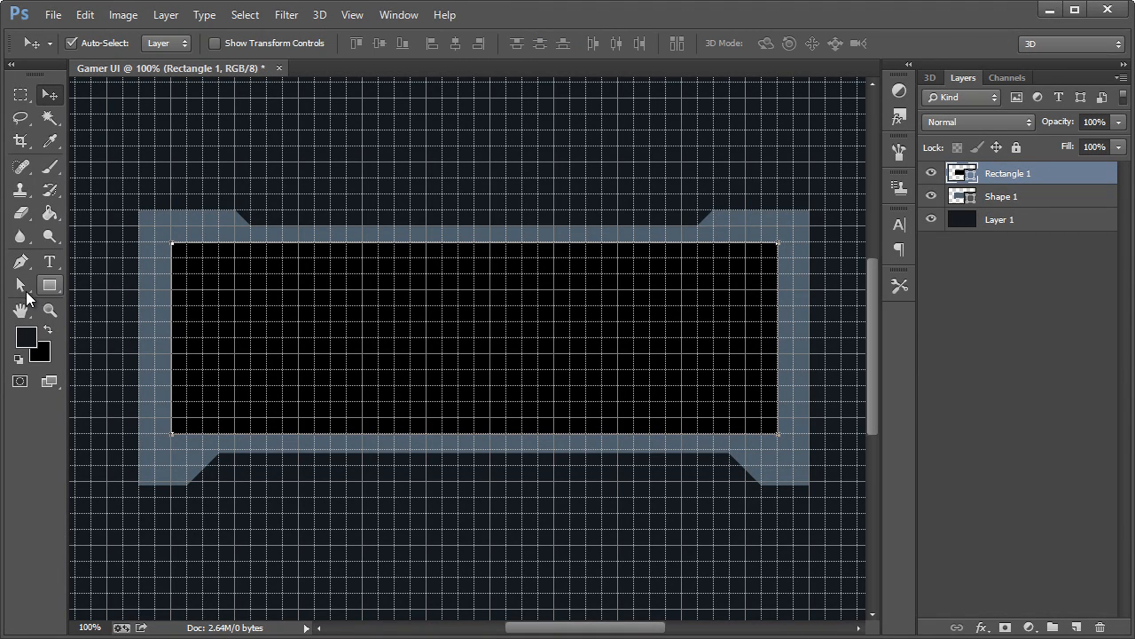
Step: Move the rectangle's path into the Shape 1 layer and cut it out of the panel with Subtract Front Shape
click(21, 285)
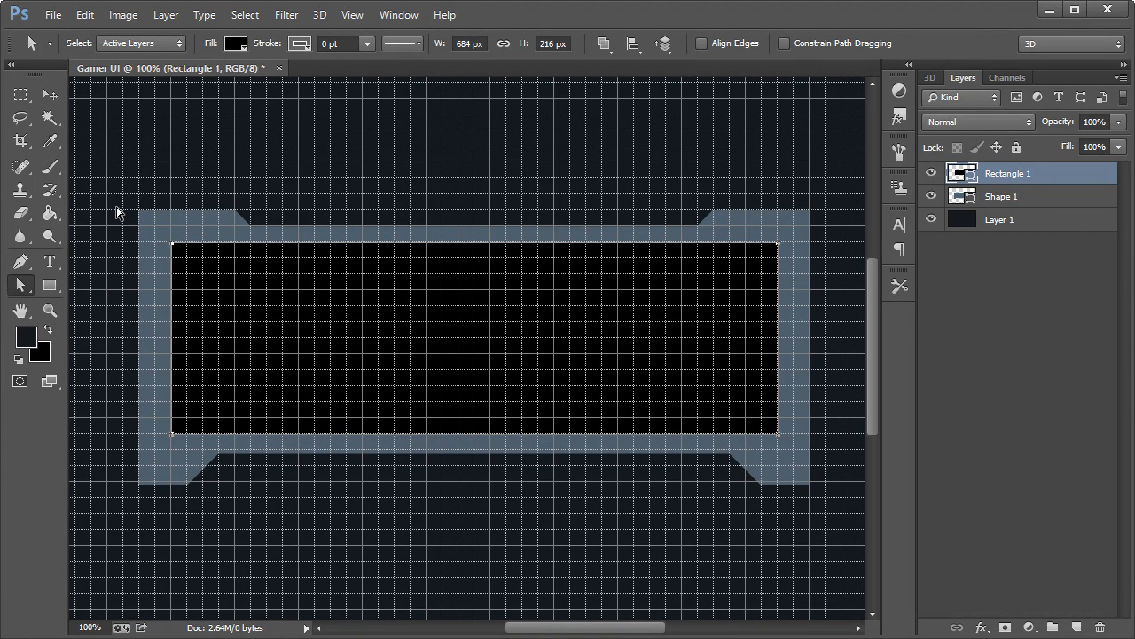
drag(110, 177, 862, 530)
key(Delete)
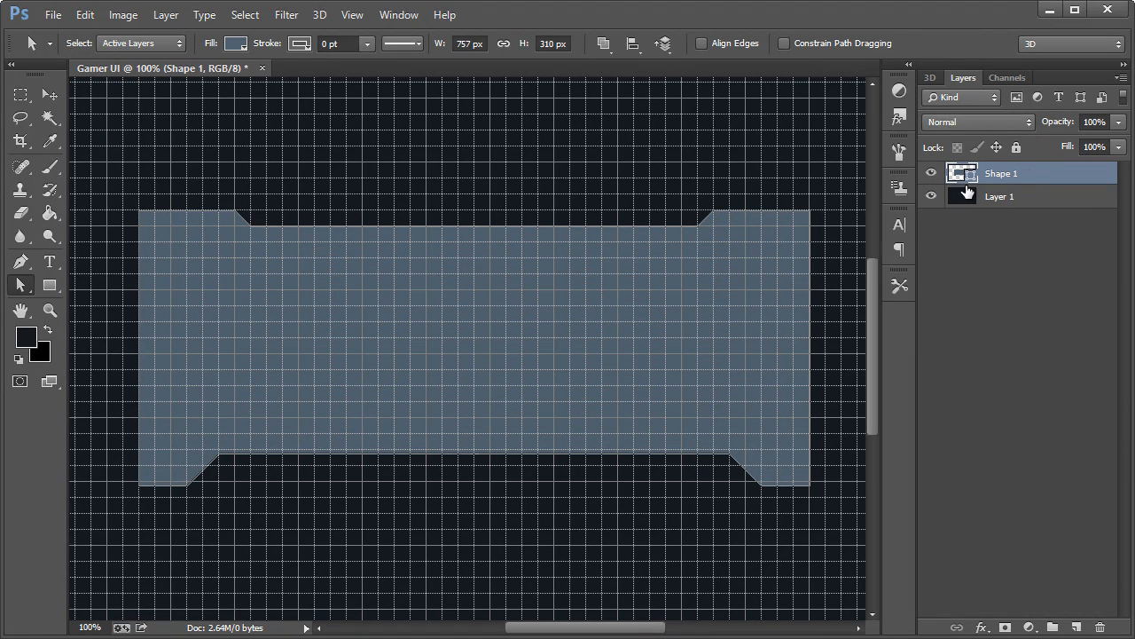
click(420, 294)
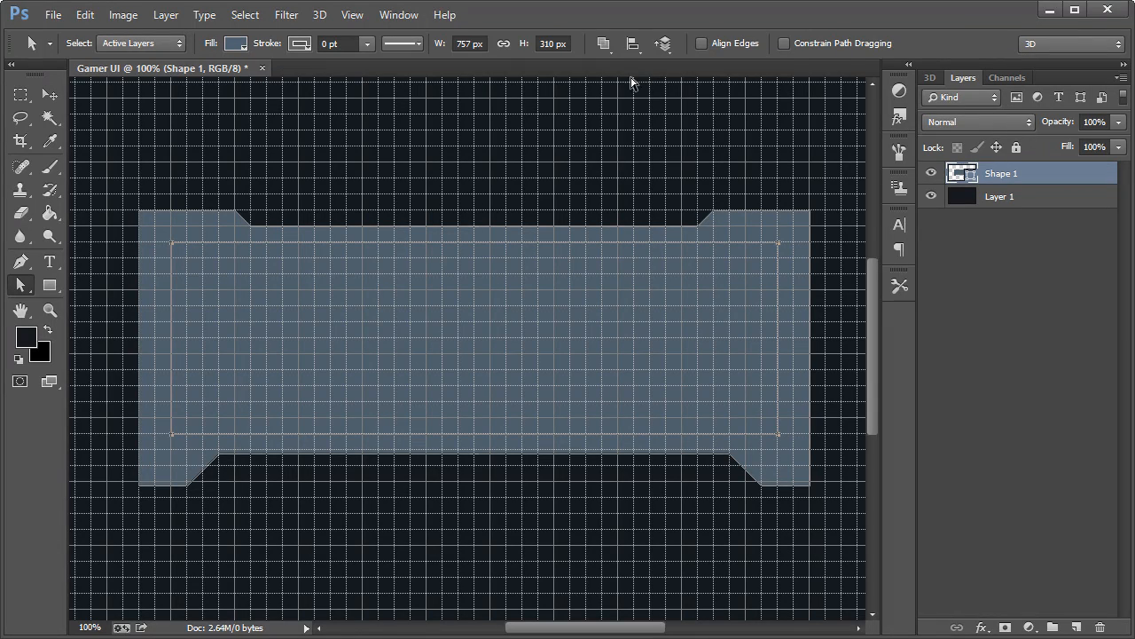
click(605, 46)
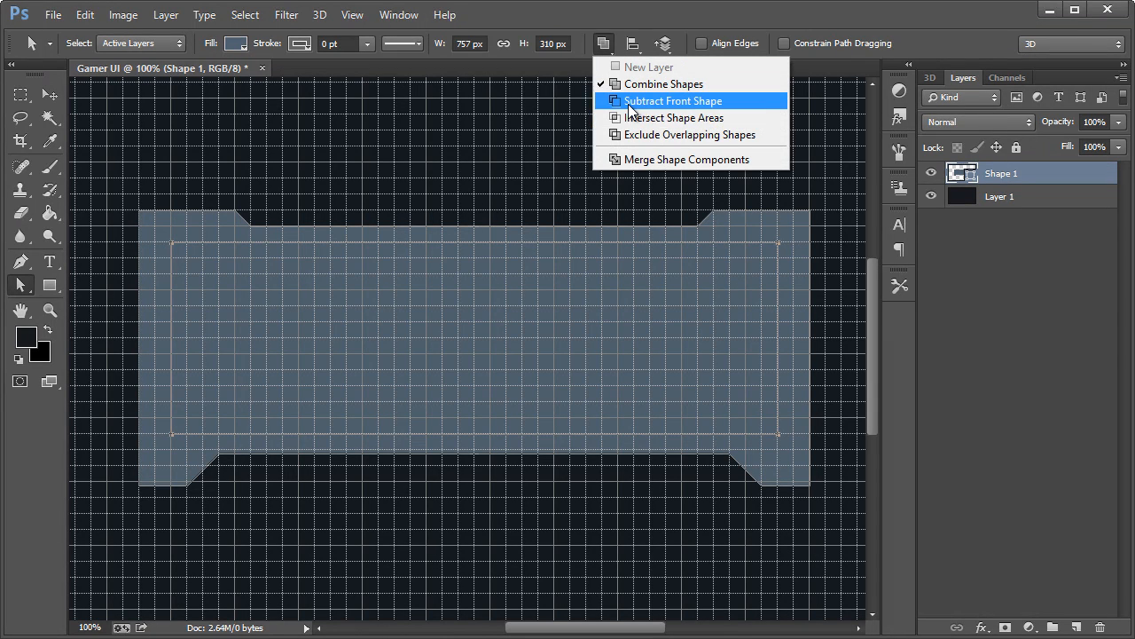
click(627, 102)
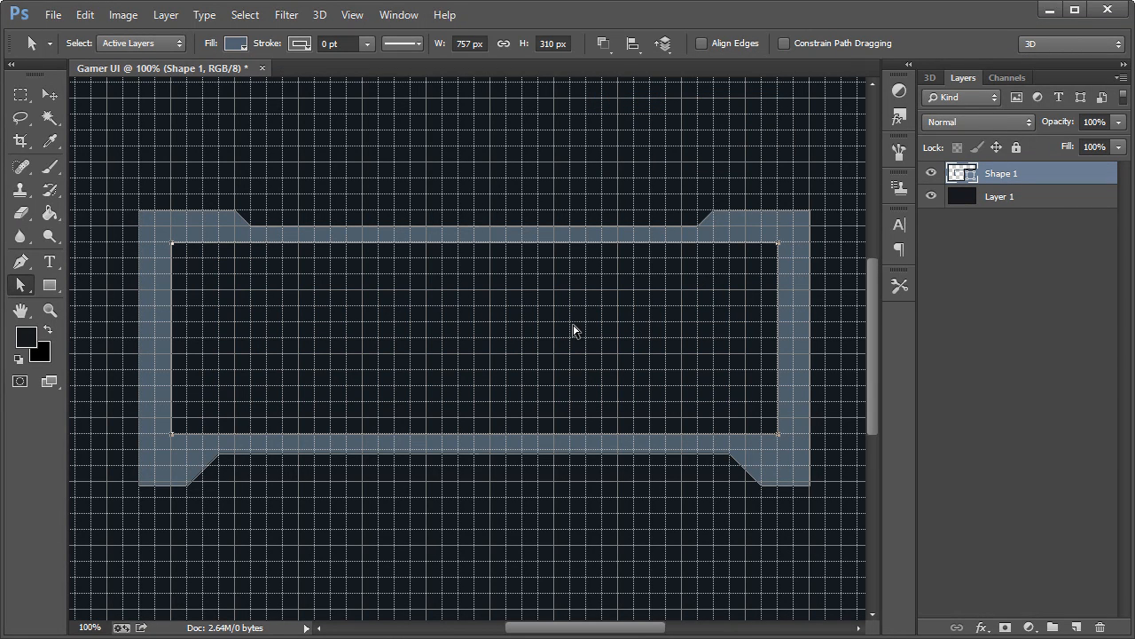
Step: Hide the grid and other extras and turn off snapping
click(357, 15)
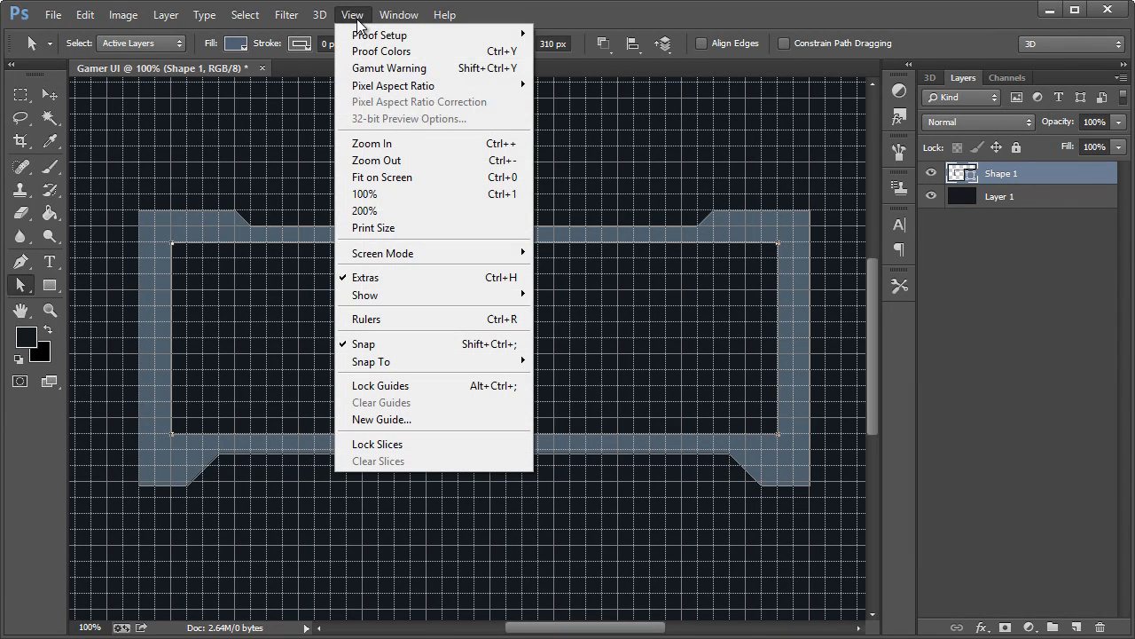
click(383, 278)
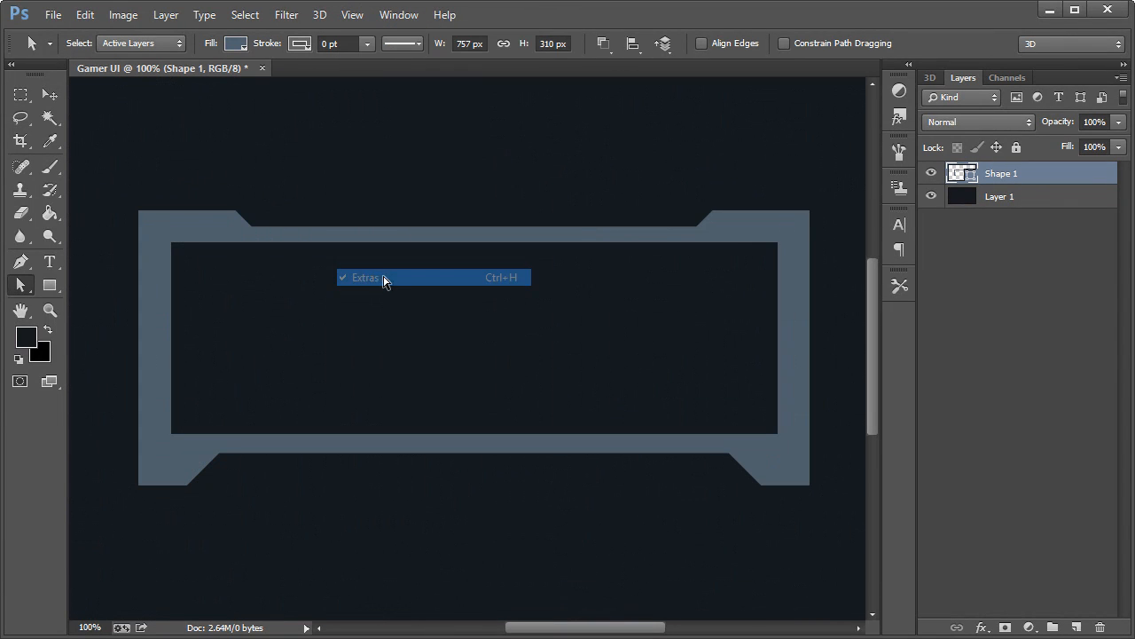
click(352, 15)
click(389, 344)
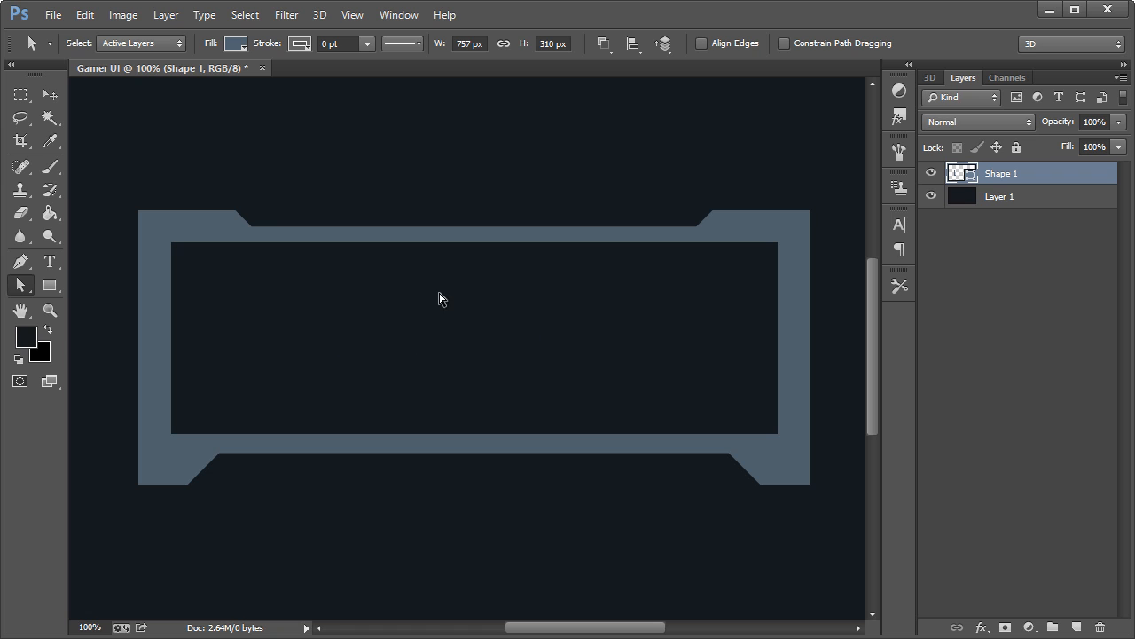
Step: Examine the finished frame panel within the whole document
click(50, 98)
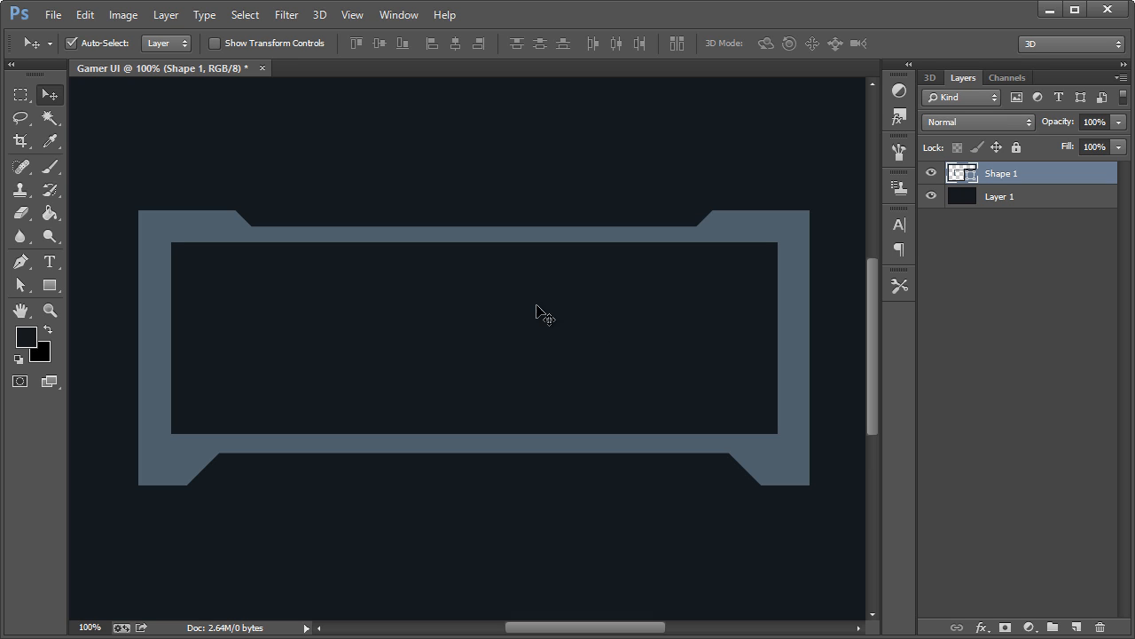
scroll(516, 306, down, 3)
scroll(616, 332, up, 4)
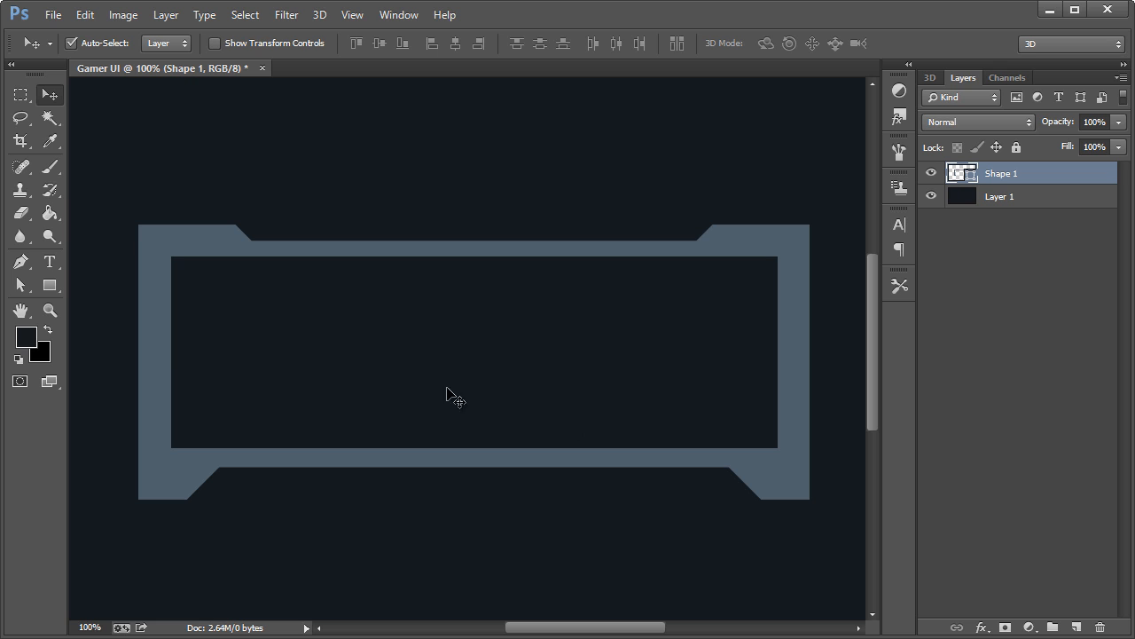
right_click(232, 318)
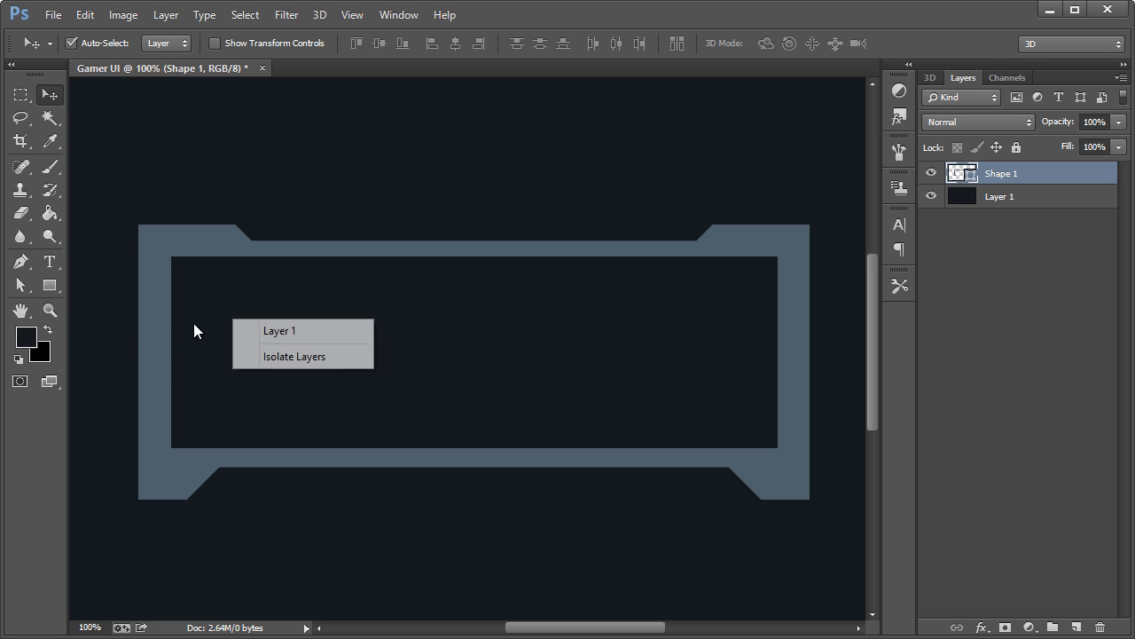
click(49, 315)
click(49, 315)
right_click(240, 298)
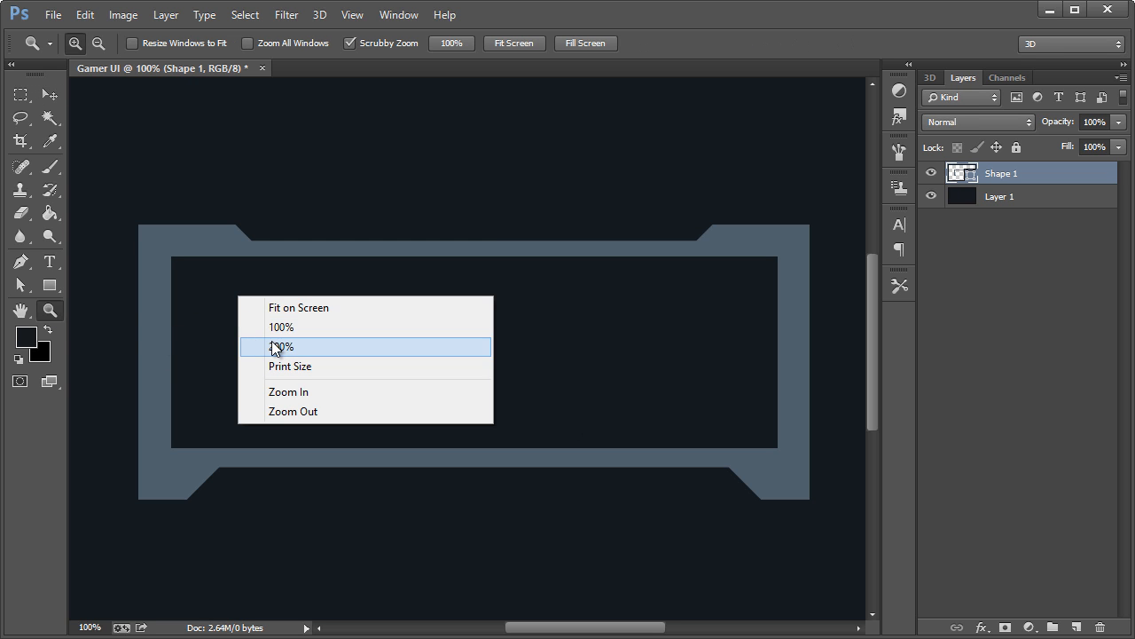
click(426, 410)
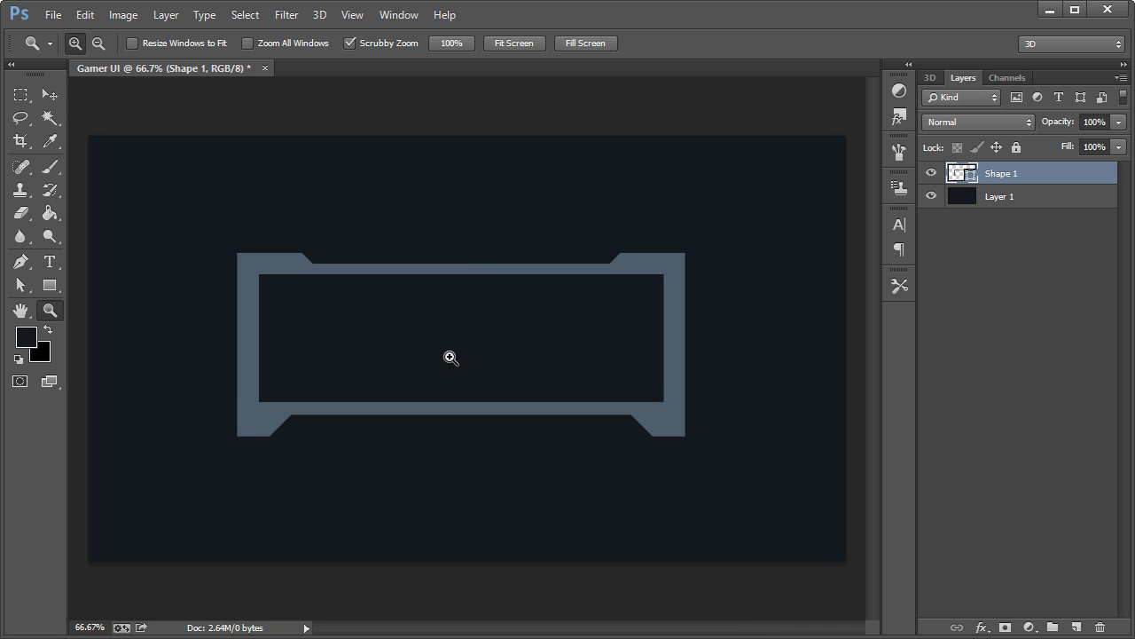
click(50, 95)
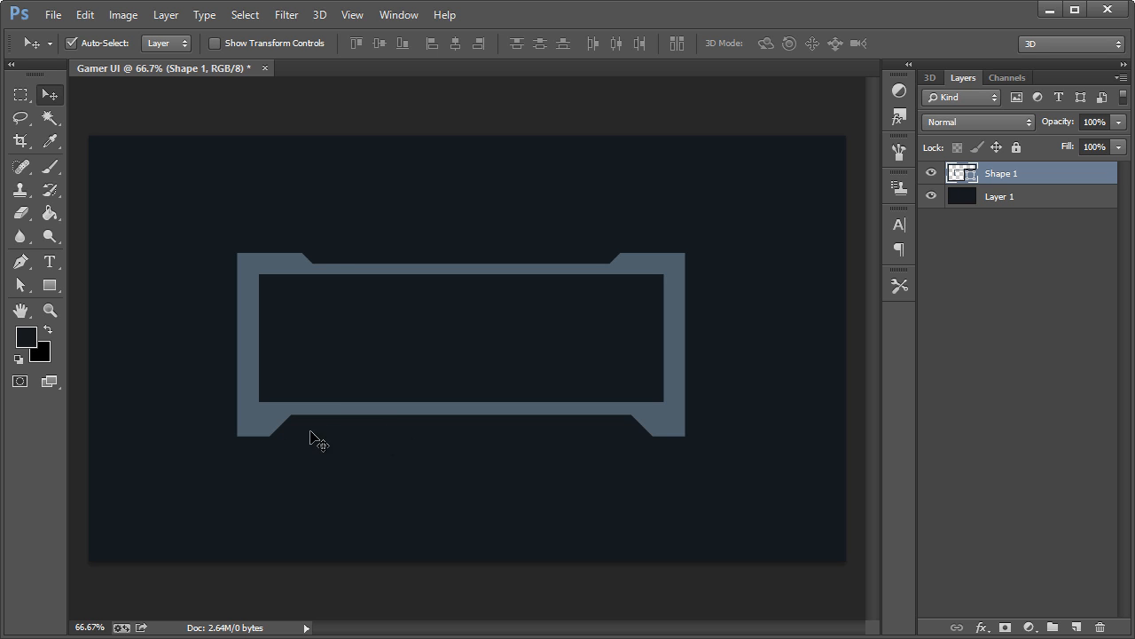
Step: Show the grid with the other extras again and turn snapping back on
click(49, 311)
click(292, 462)
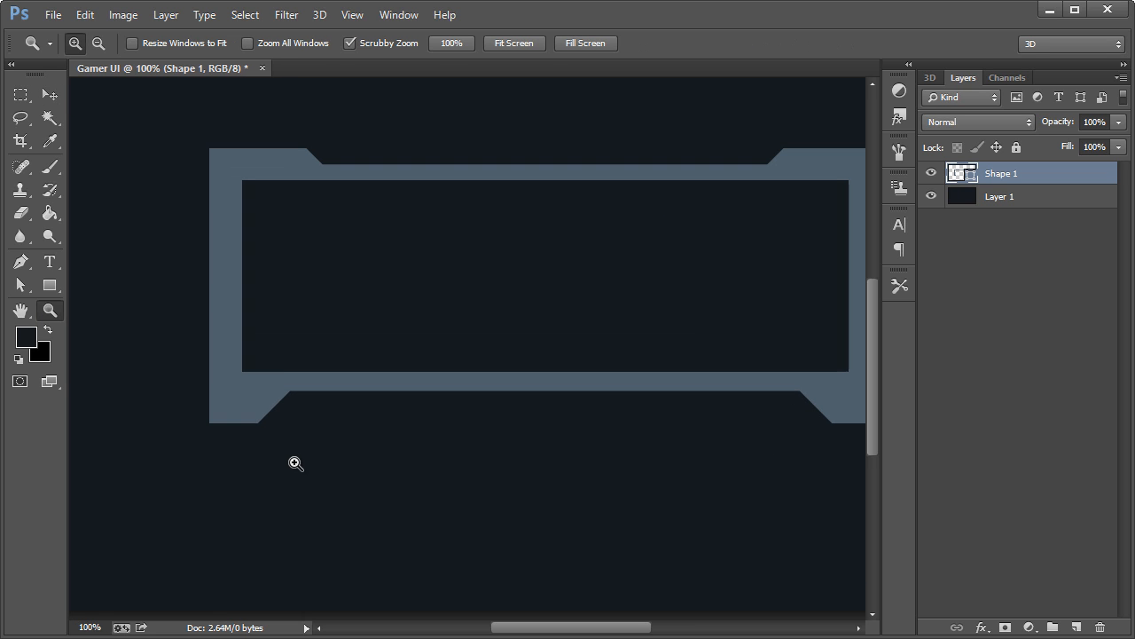
click(350, 16)
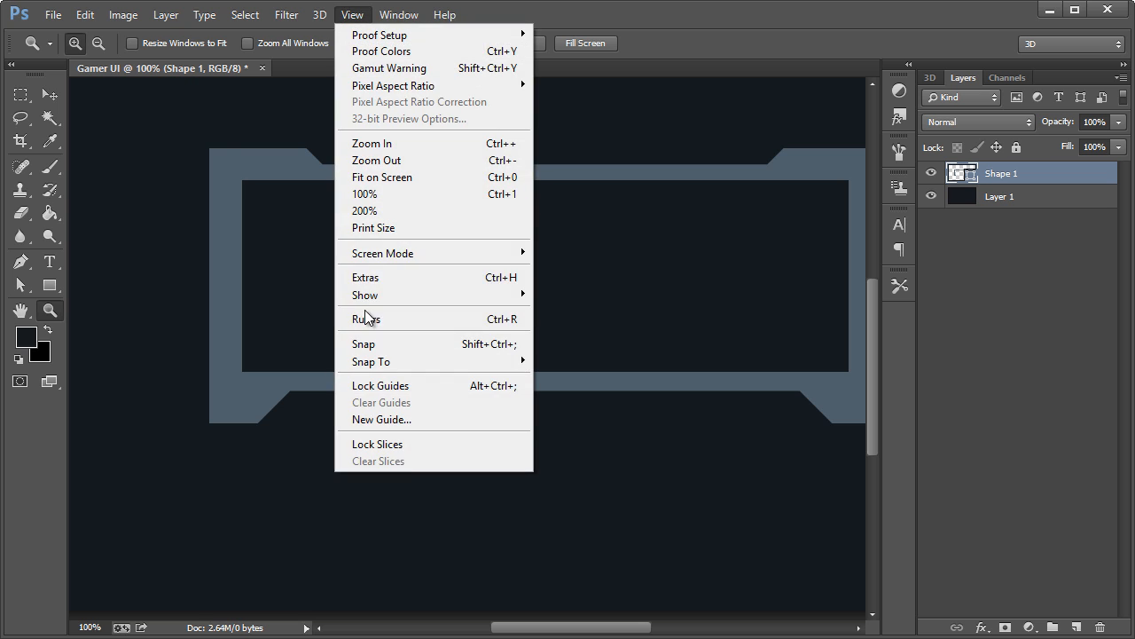
click(365, 276)
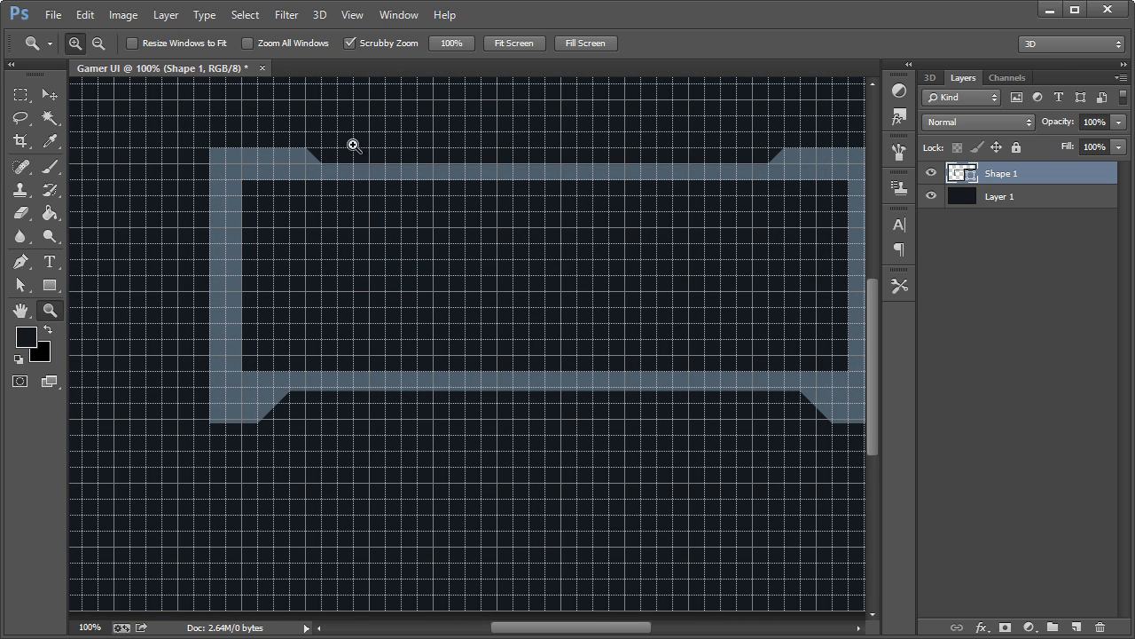
click(350, 16)
click(373, 346)
Step: Draw a 180 × 18 px rectangle beneath the Shape 1 layer, extending inward from the frame's lower-left foot
click(49, 284)
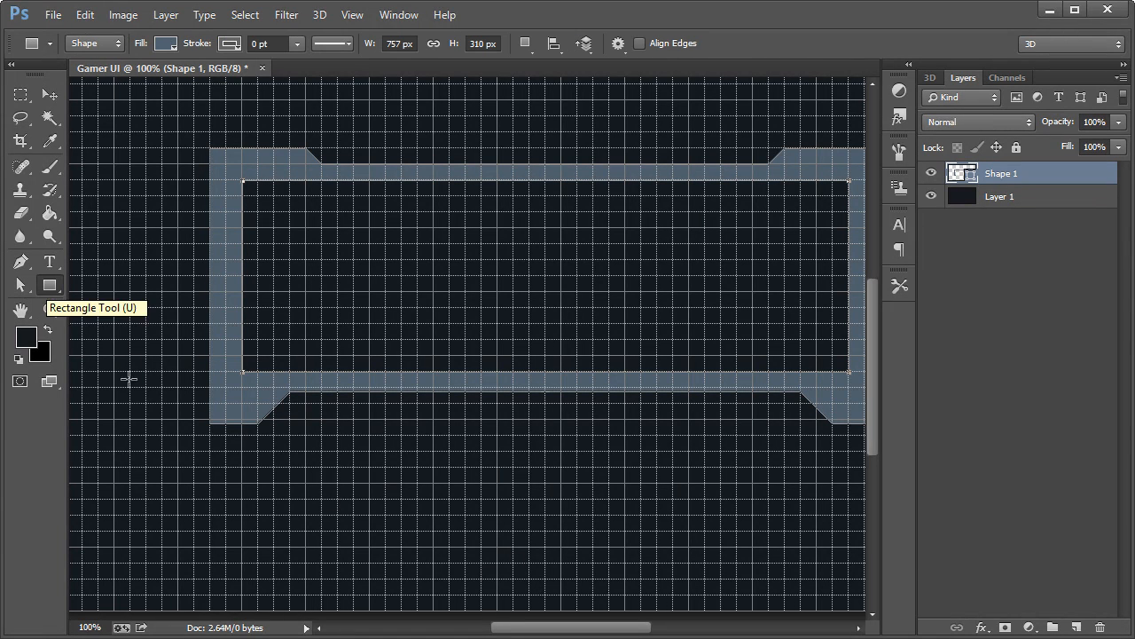
drag(48, 284, 115, 283)
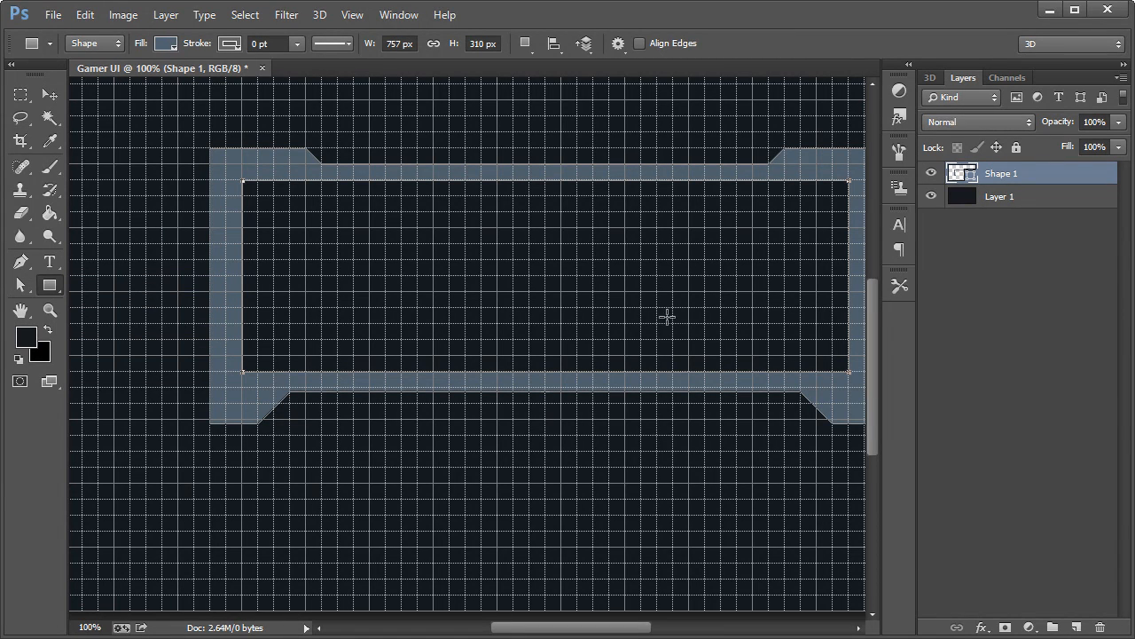
click(1018, 200)
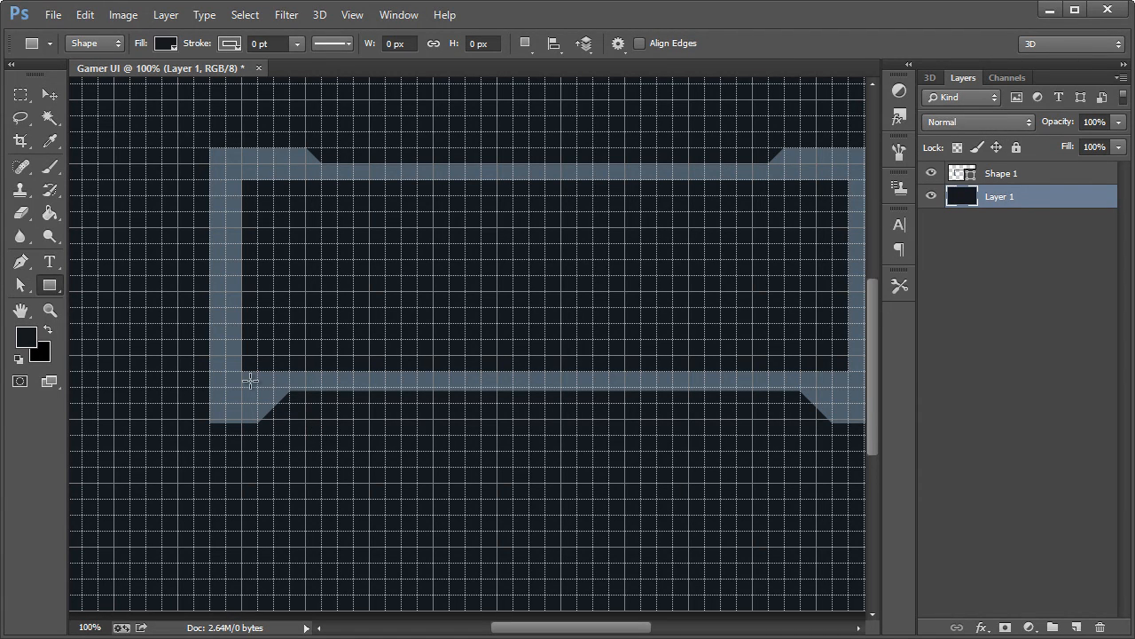
click(19, 262)
click(49, 285)
drag(241, 403, 402, 415)
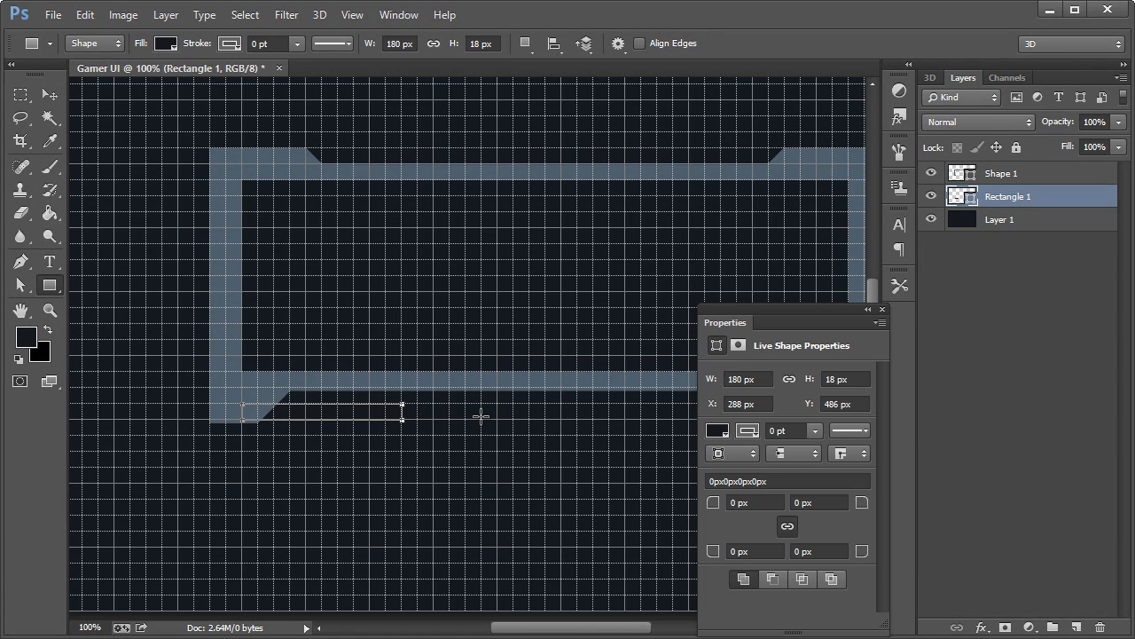
Step: Fill the small rectangle with light blue-grey #8aa6ba
double_click(958, 197)
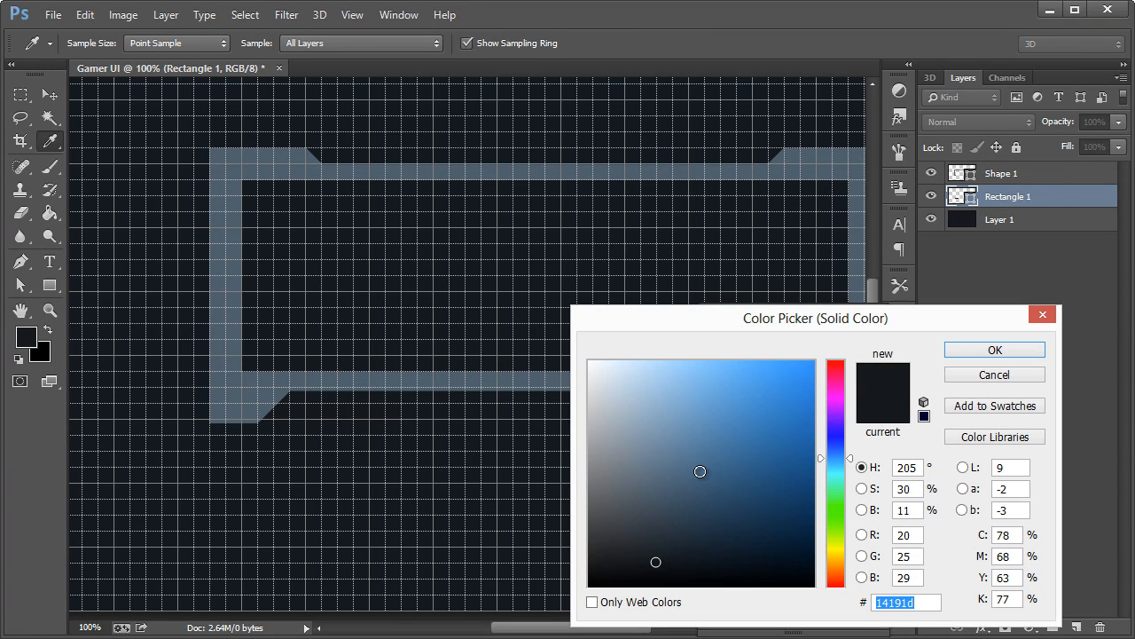
click(722, 471)
drag(743, 461, 647, 420)
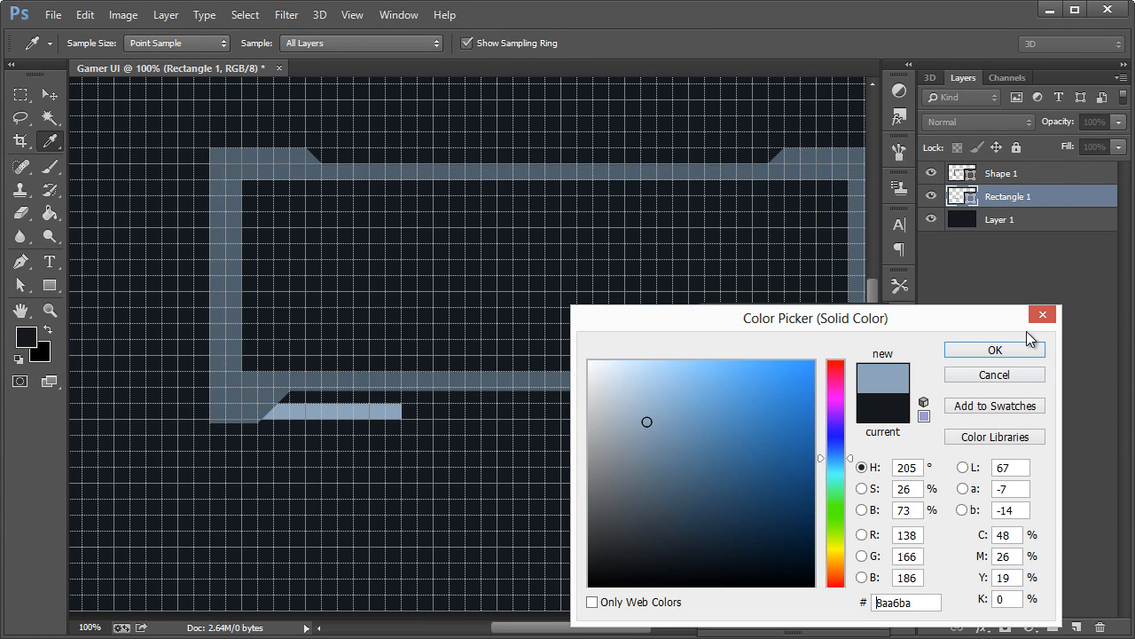
click(994, 350)
click(885, 311)
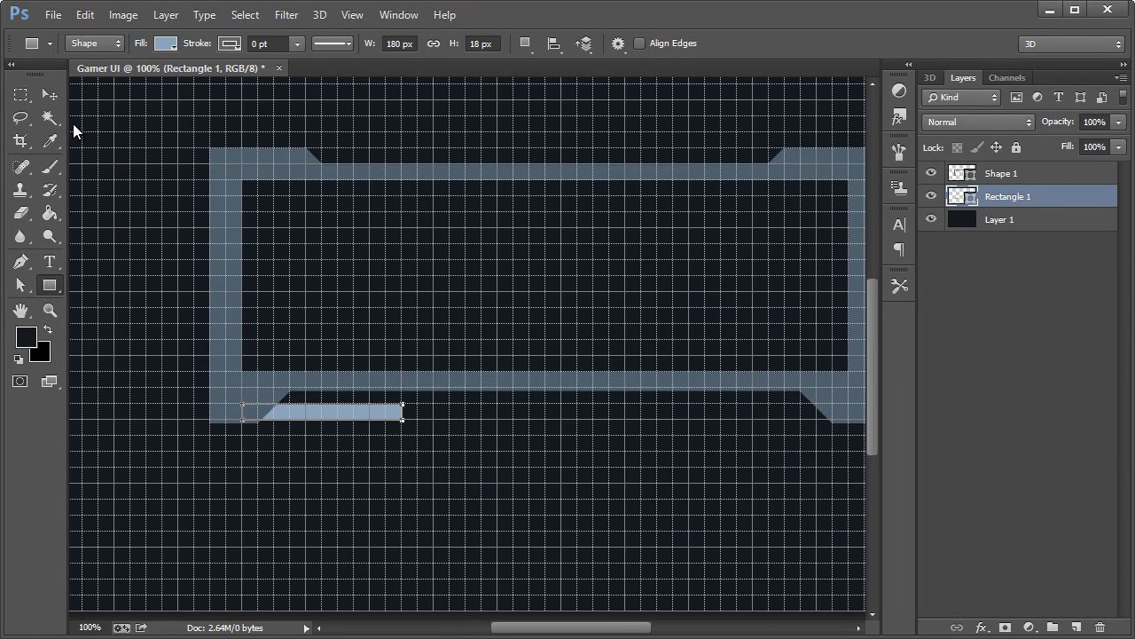
Step: Duplicate the small rectangle and place the copy at the frame's lower-right foot, ending at the inner right edge
click(54, 94)
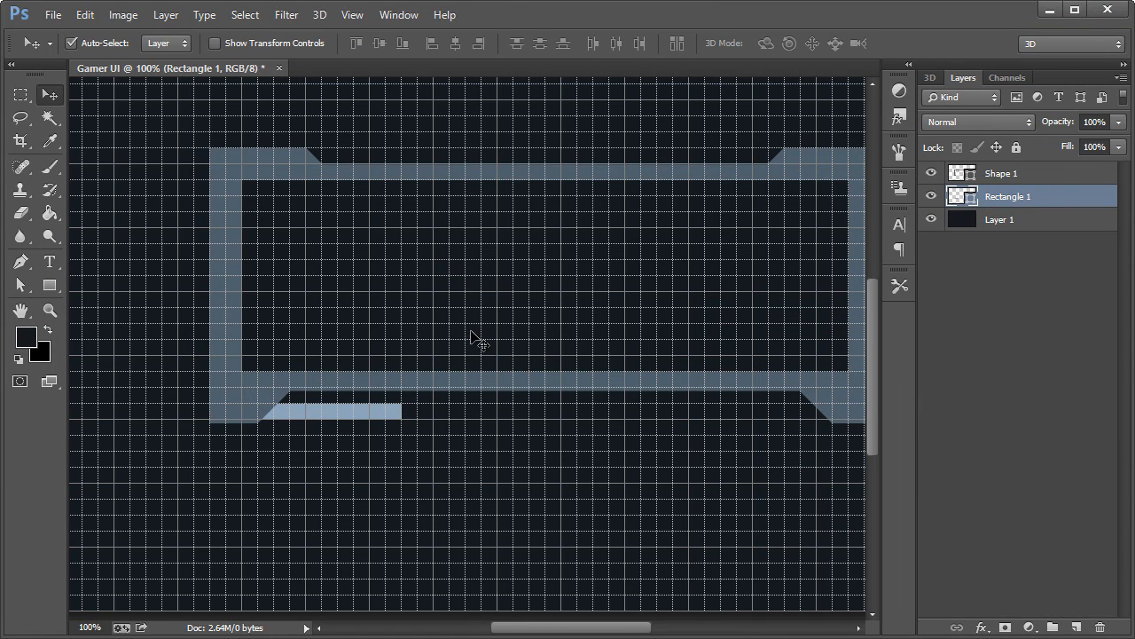
key(ctrl+alt+j)
click(716, 208)
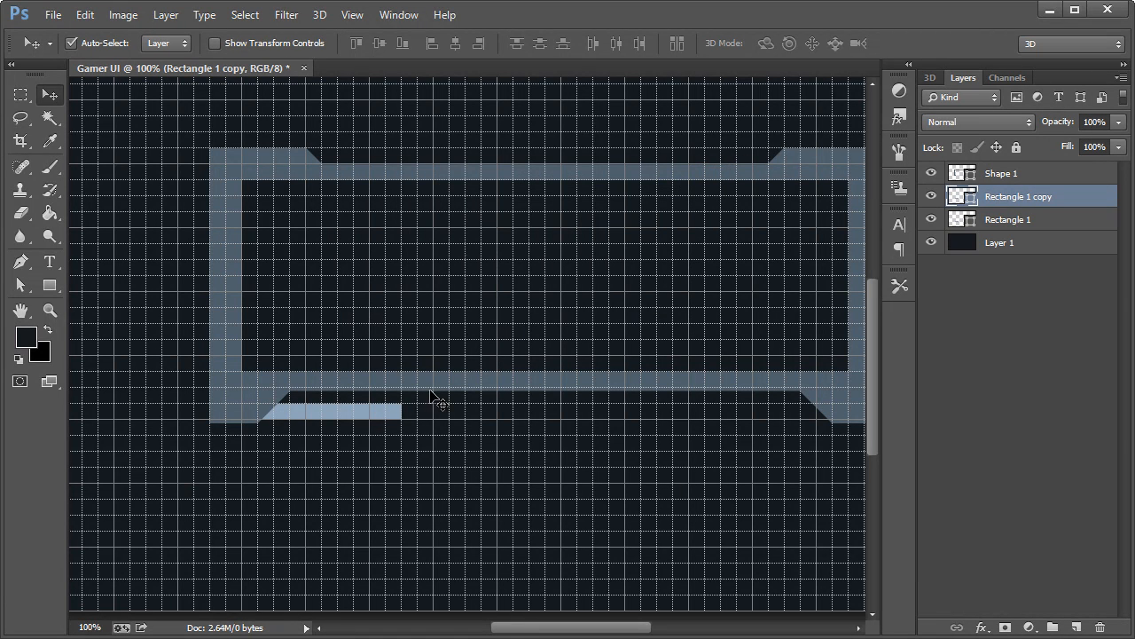
drag(319, 412, 781, 406)
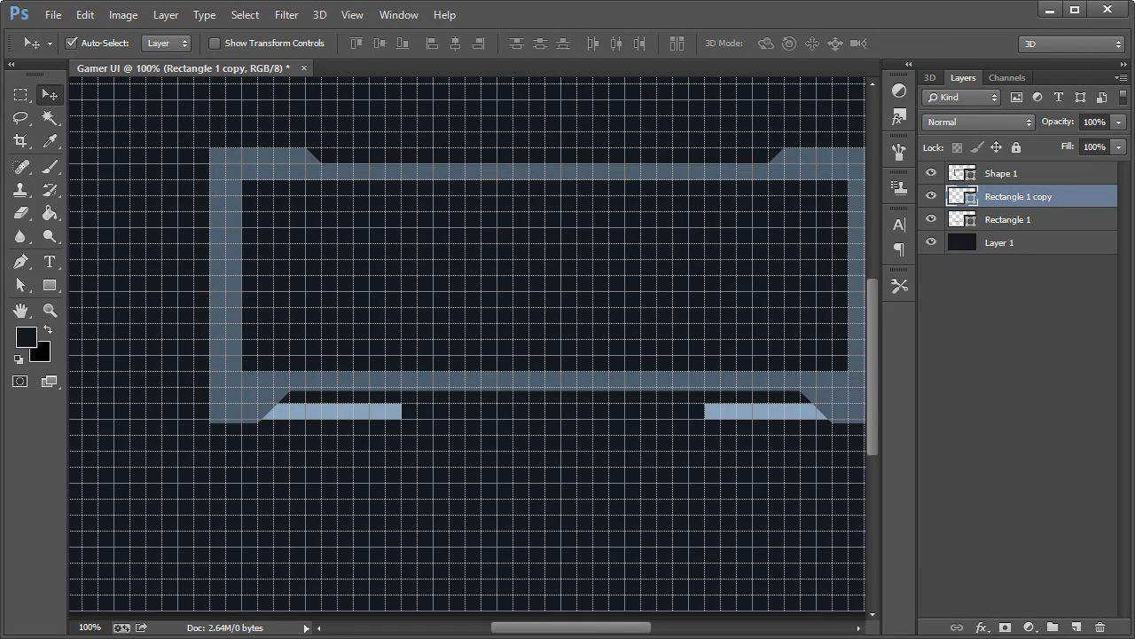
drag(595, 631, 608, 632)
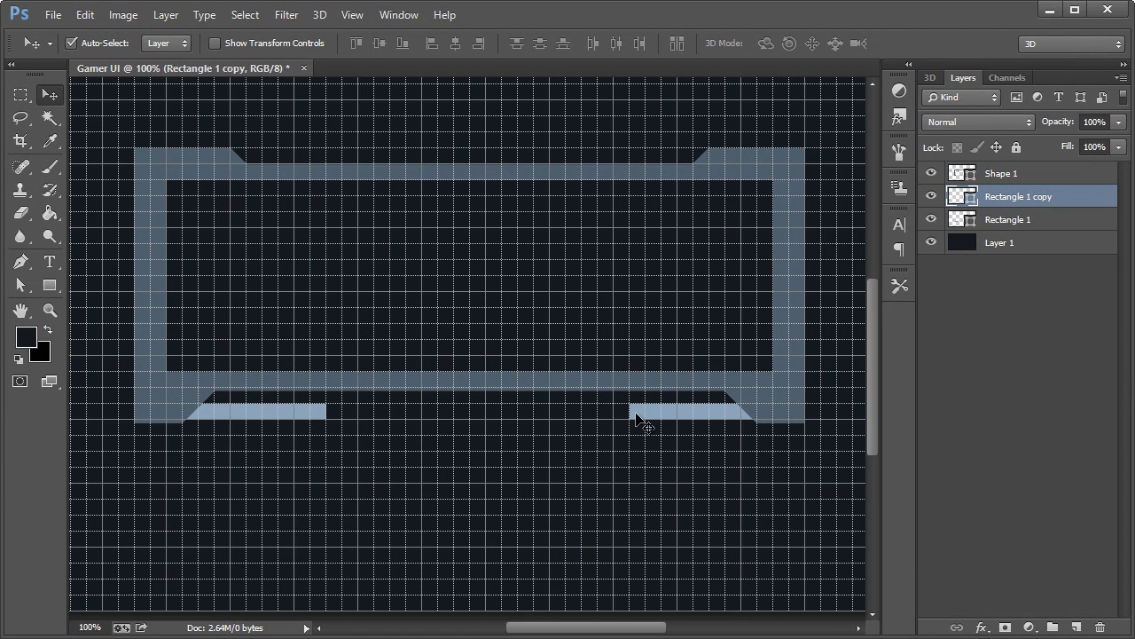
drag(638, 413, 621, 414)
Step: Hide the grid and other extras and turn snapping off for the free-form adjustments
click(353, 15)
click(365, 278)
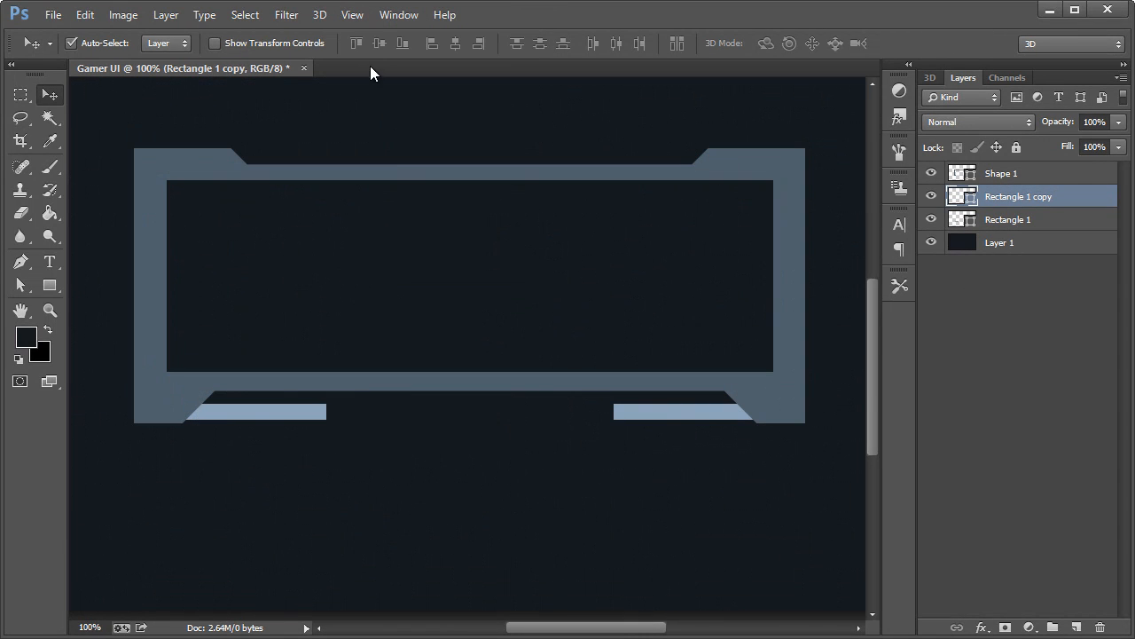
click(354, 14)
click(364, 344)
Step: Scale both small rectangles together to 50% height, keeping their lower edges in place
shift+click(1017, 222)
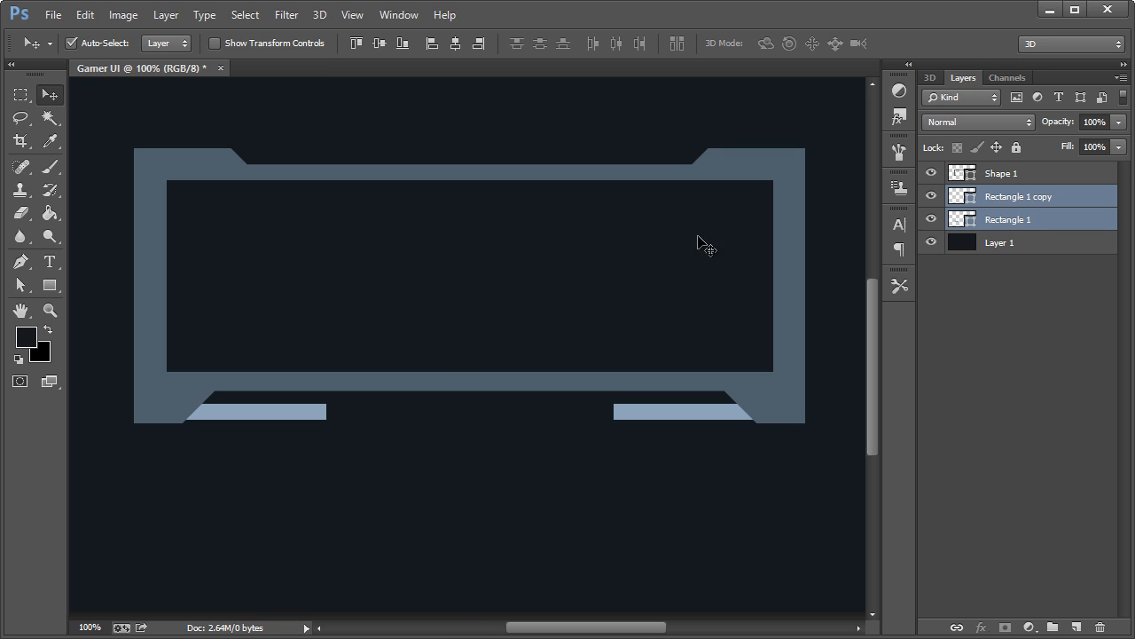
key(ctrl+t)
drag(464, 401, 458, 409)
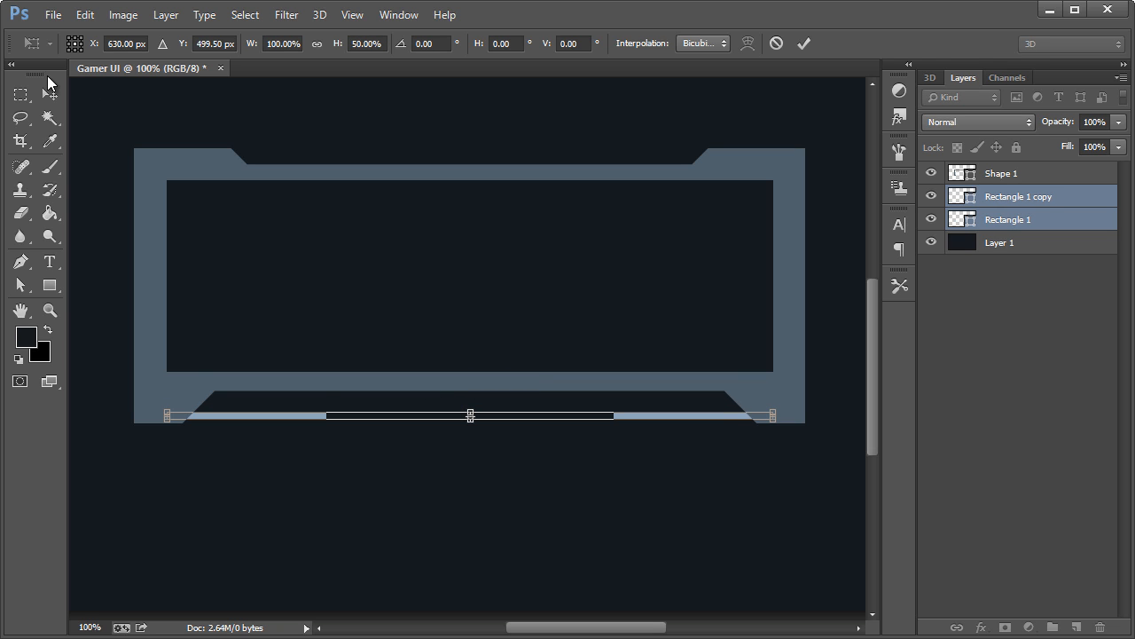
click(50, 94)
key(Return)
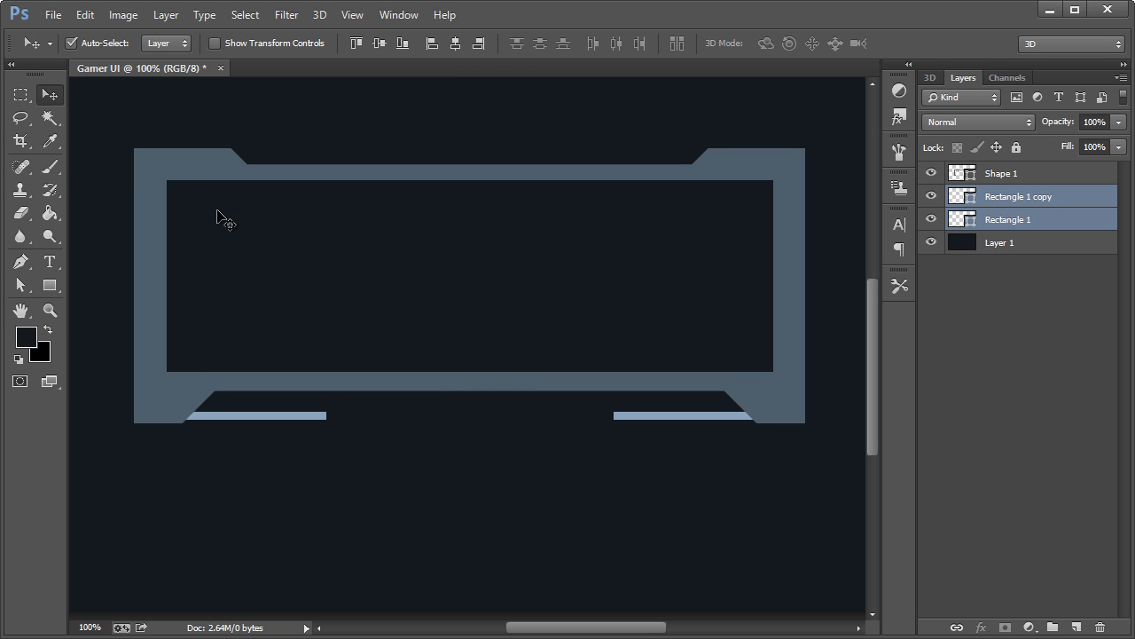
Step: Merge the Rectangle 1 and Rectangle 1 copy layers into one shape layer
click(48, 308)
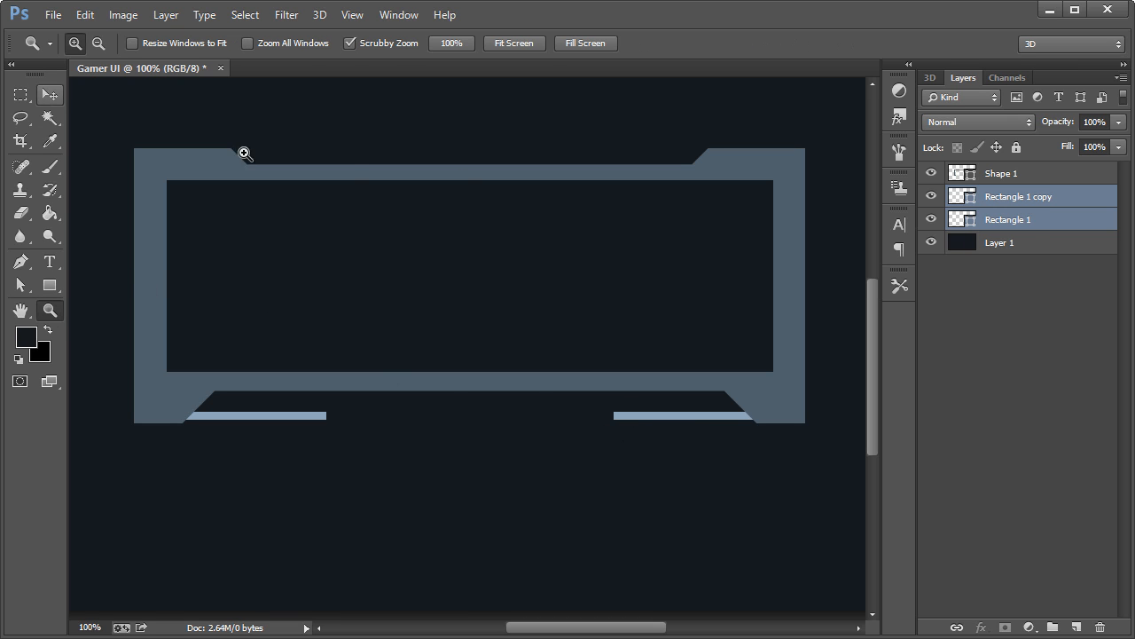
click(1003, 199)
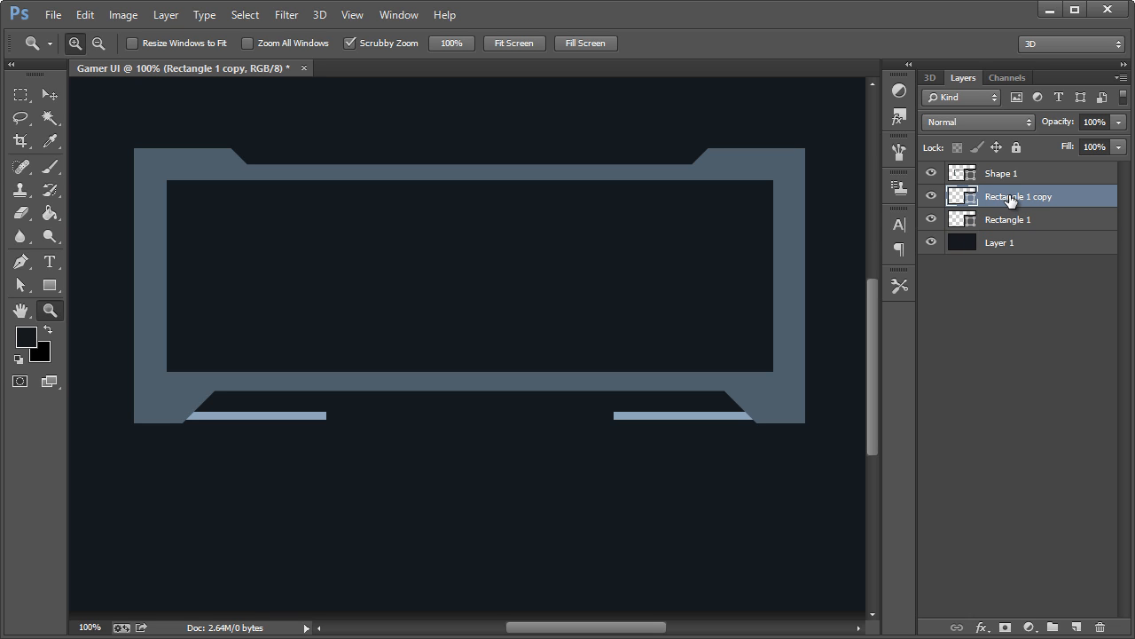
shift+click(1017, 219)
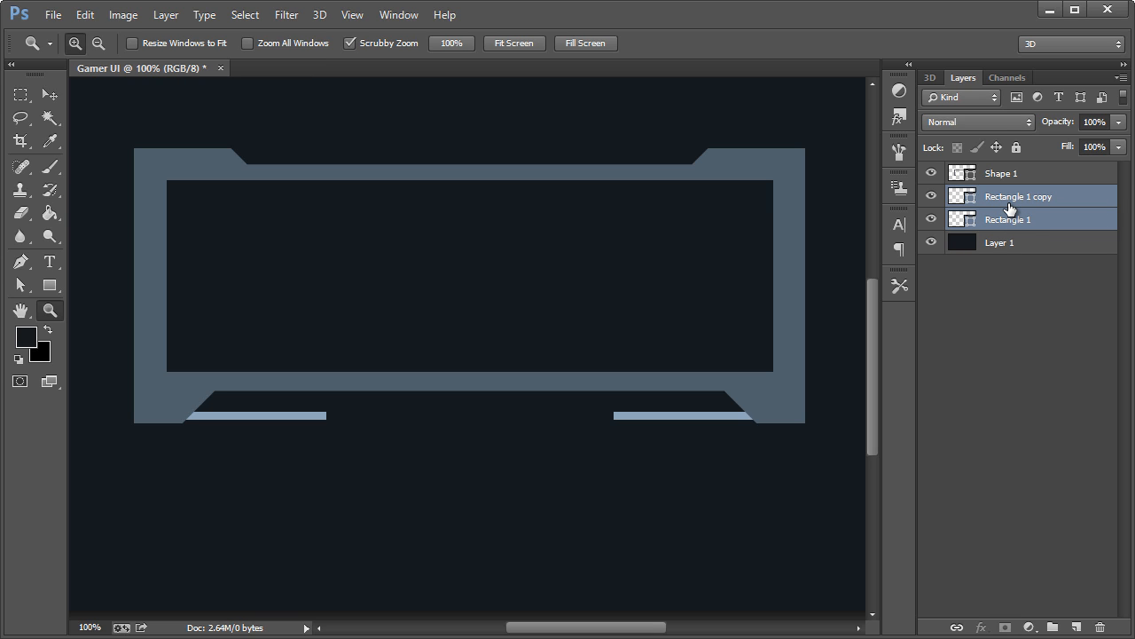
key(ctrl+e)
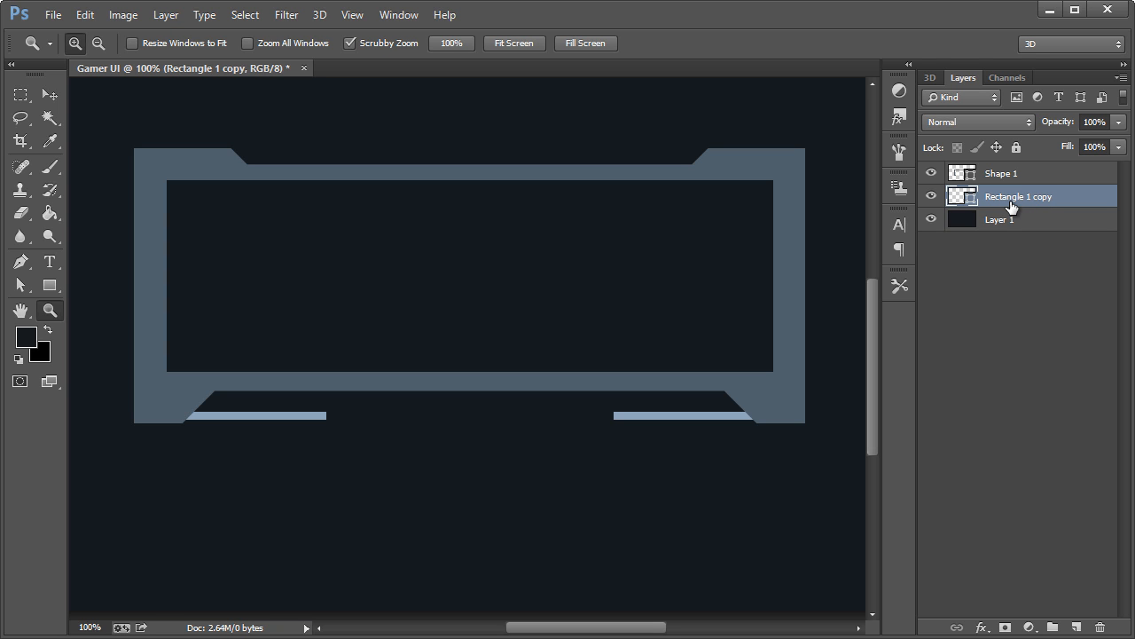
Step: Recolor the merged bars to the frame's blue-grey #4d606d by sampling it from the panel
double_click(954, 197)
click(796, 248)
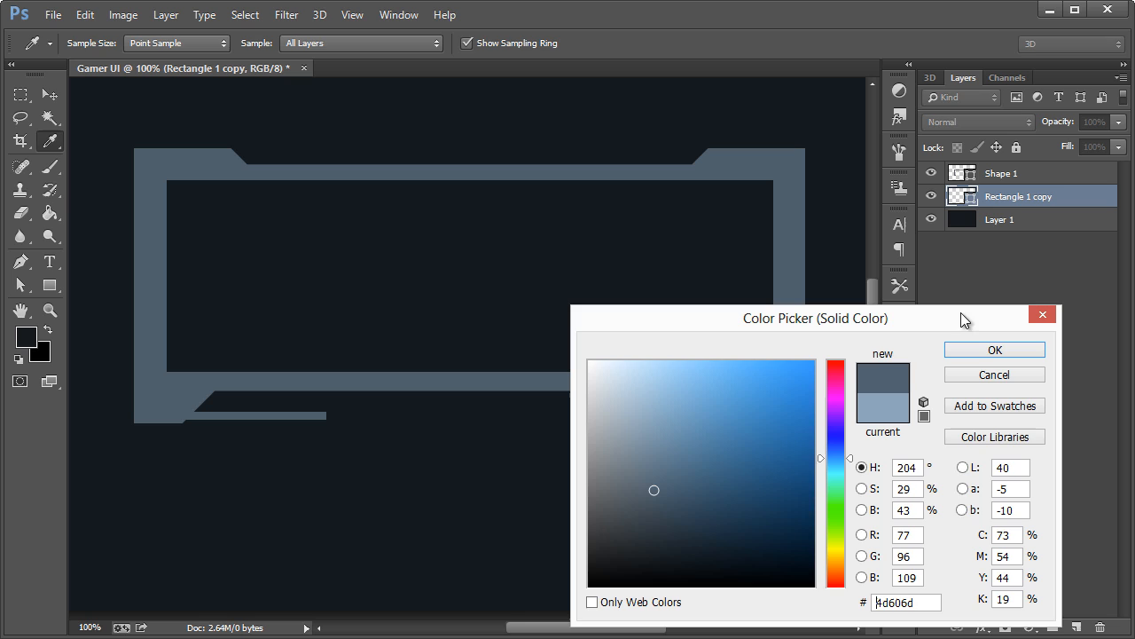
click(991, 351)
click(49, 98)
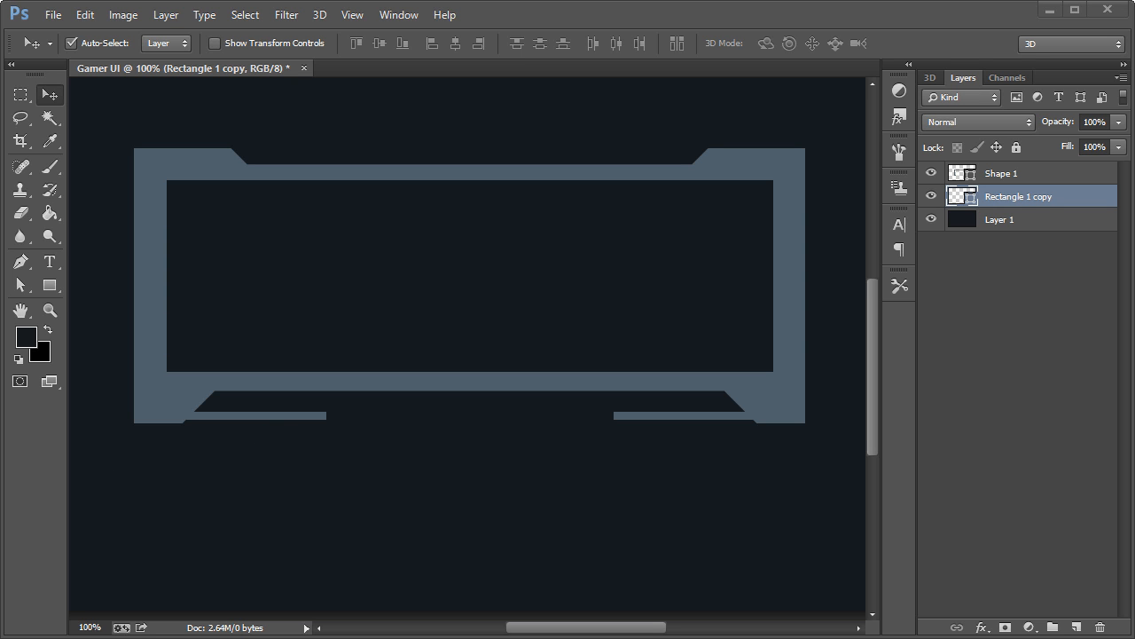
Step: Switch to the browser, copy the Large 1024 size of Flickr's Metal Texture #8, and return to Photoshop with Shape 1 selected
key(alt+Tab)
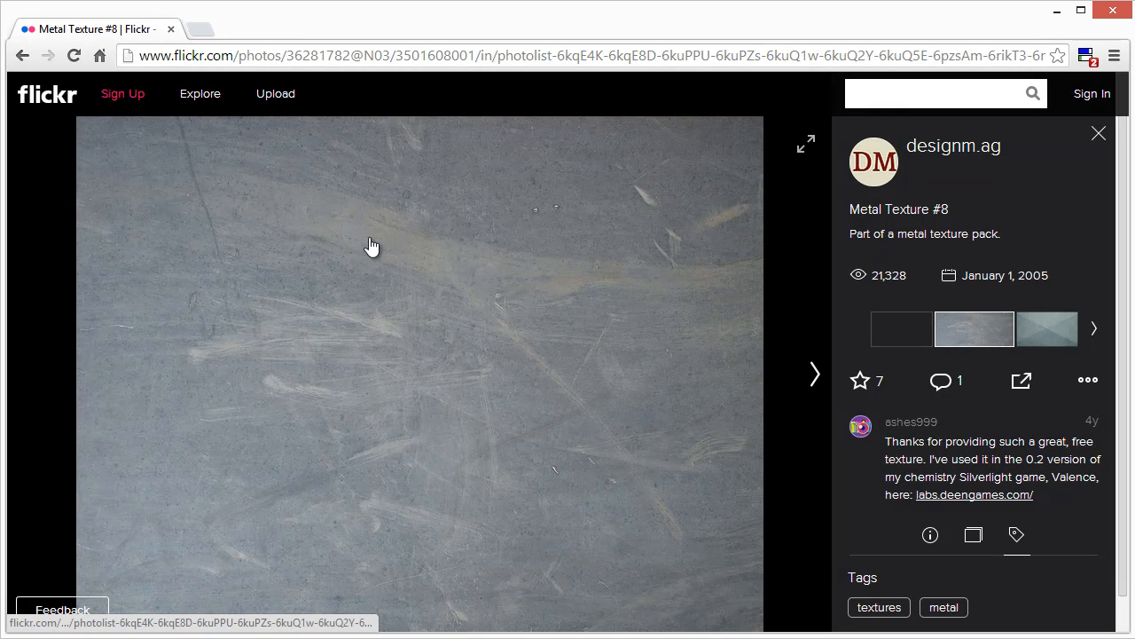
click(1087, 383)
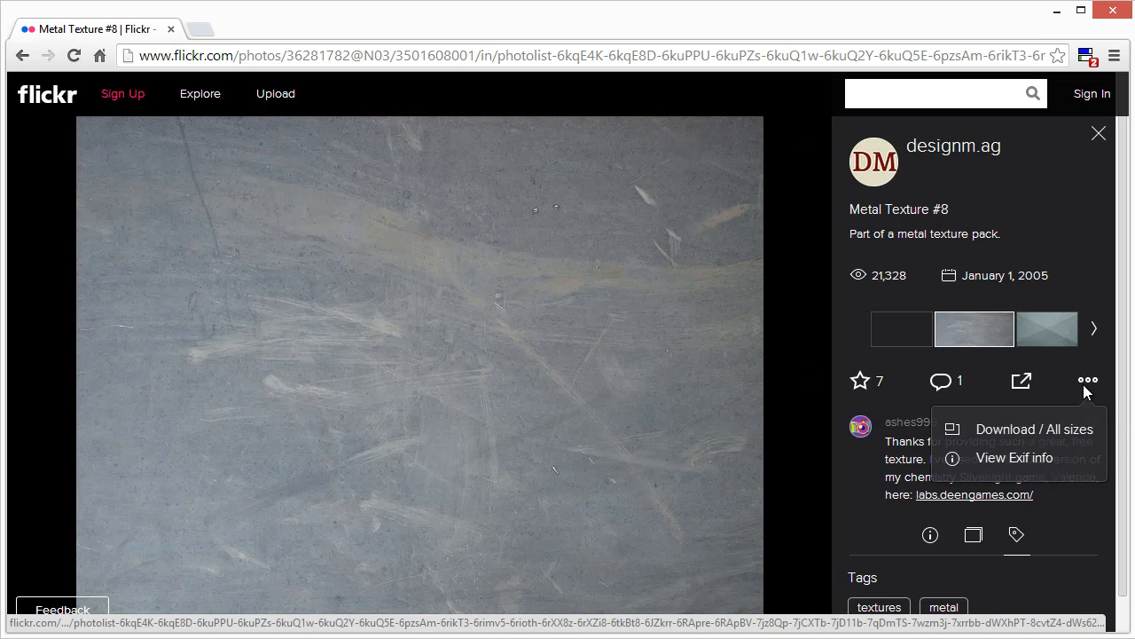
click(1014, 429)
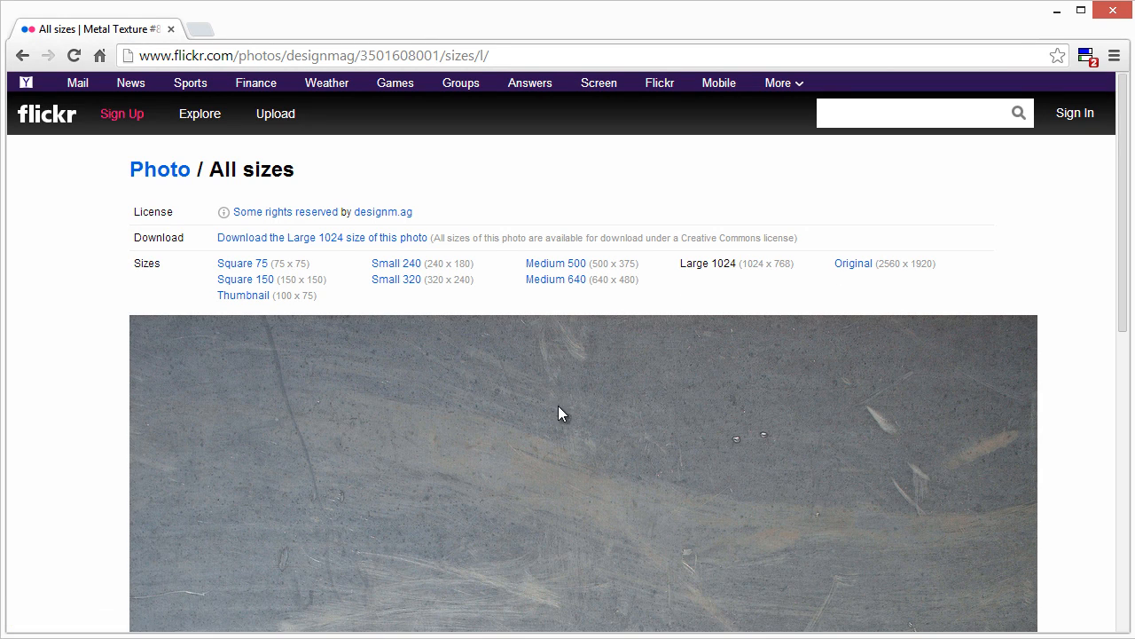
right_click(523, 410)
click(554, 464)
click(1057, 12)
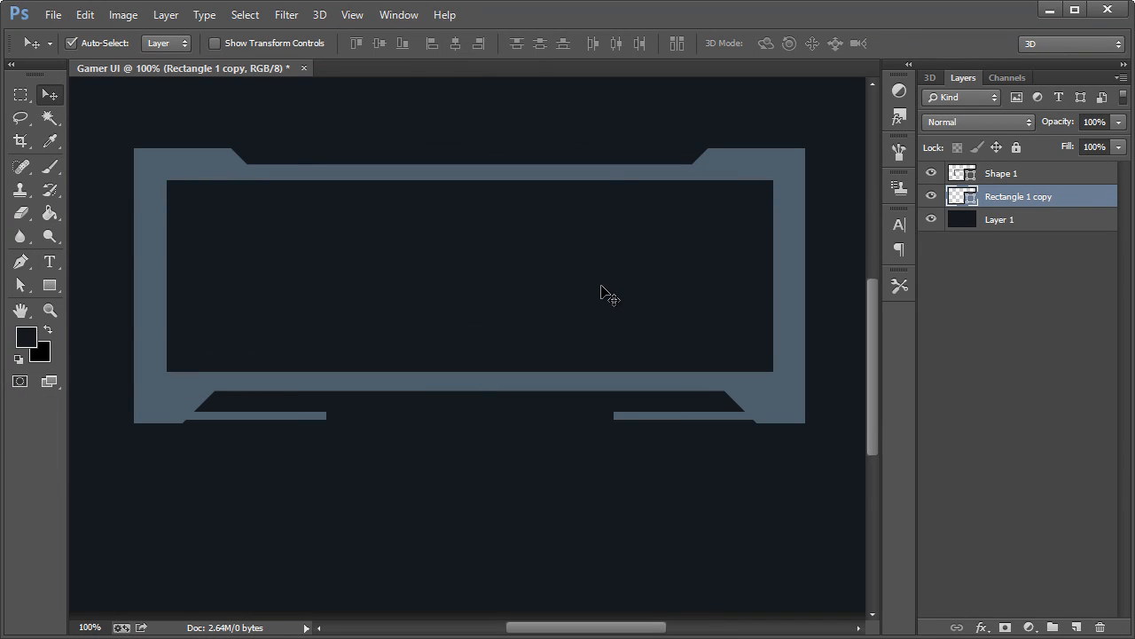
click(1018, 177)
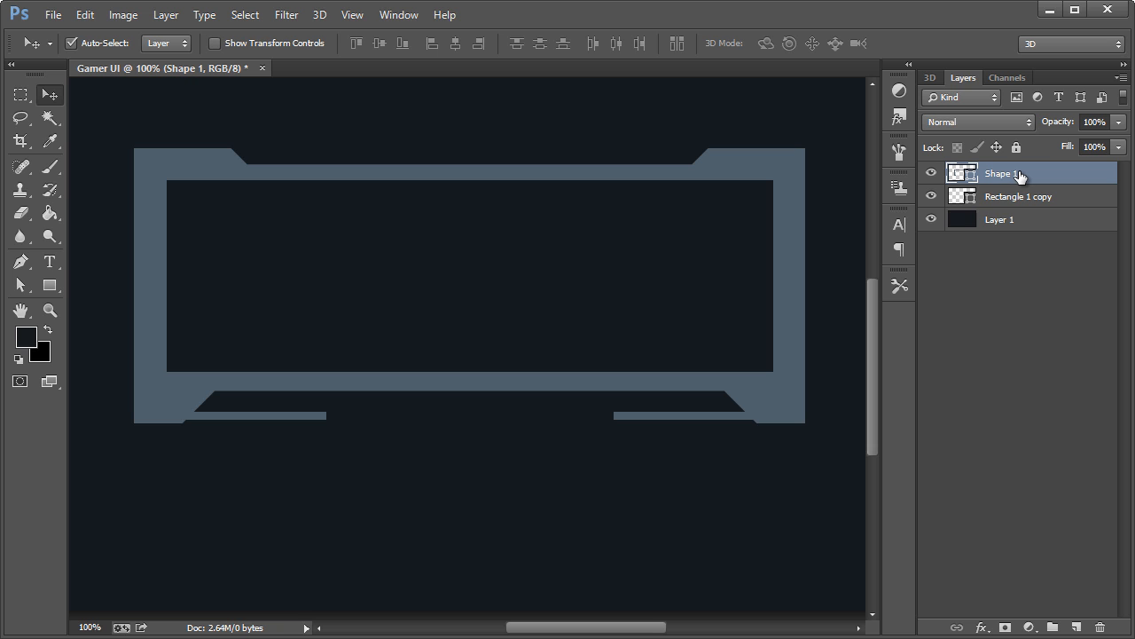
Step: Create a layer named Metal clipped to Shape 1 and paste the copied metal texture onto it
key(ctrl+shift+n)
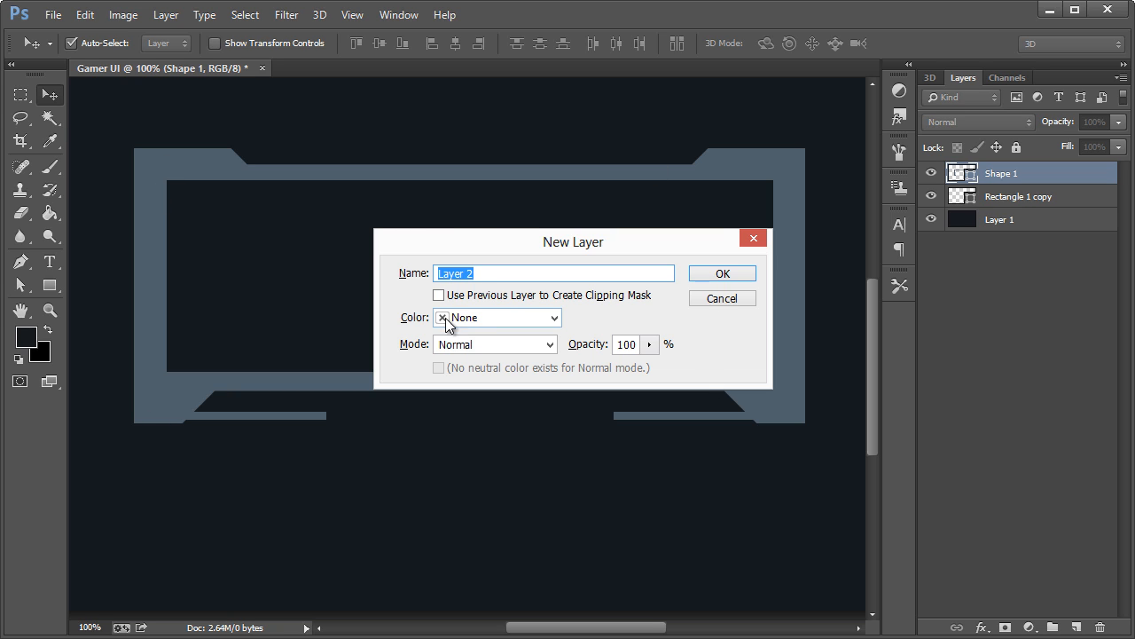
text(Metal)
key(alt+p)
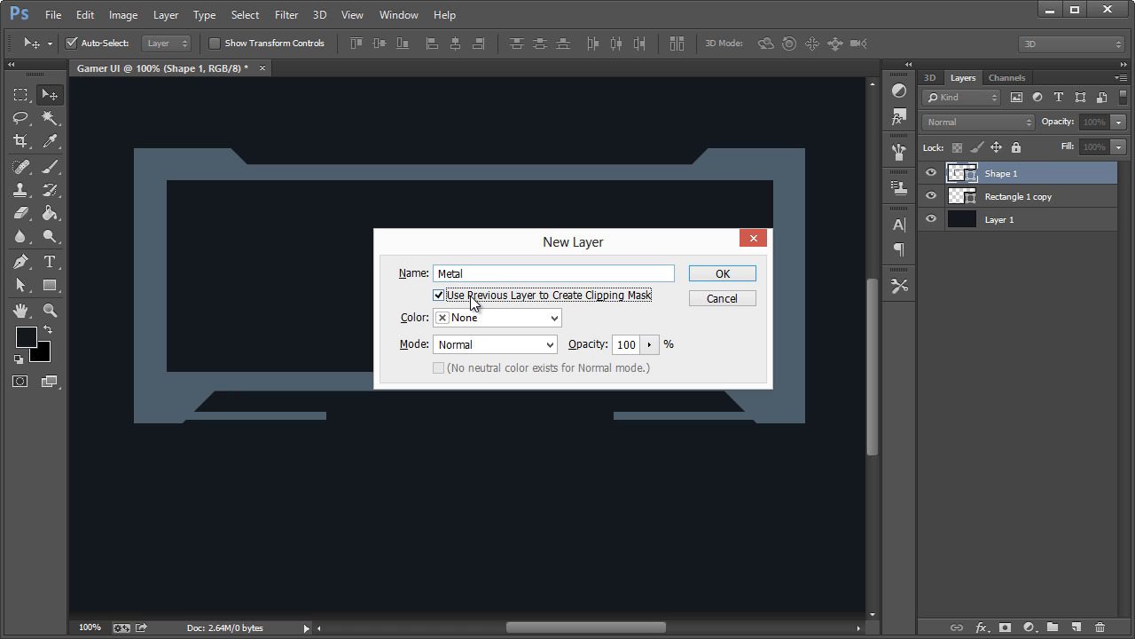
click(471, 301)
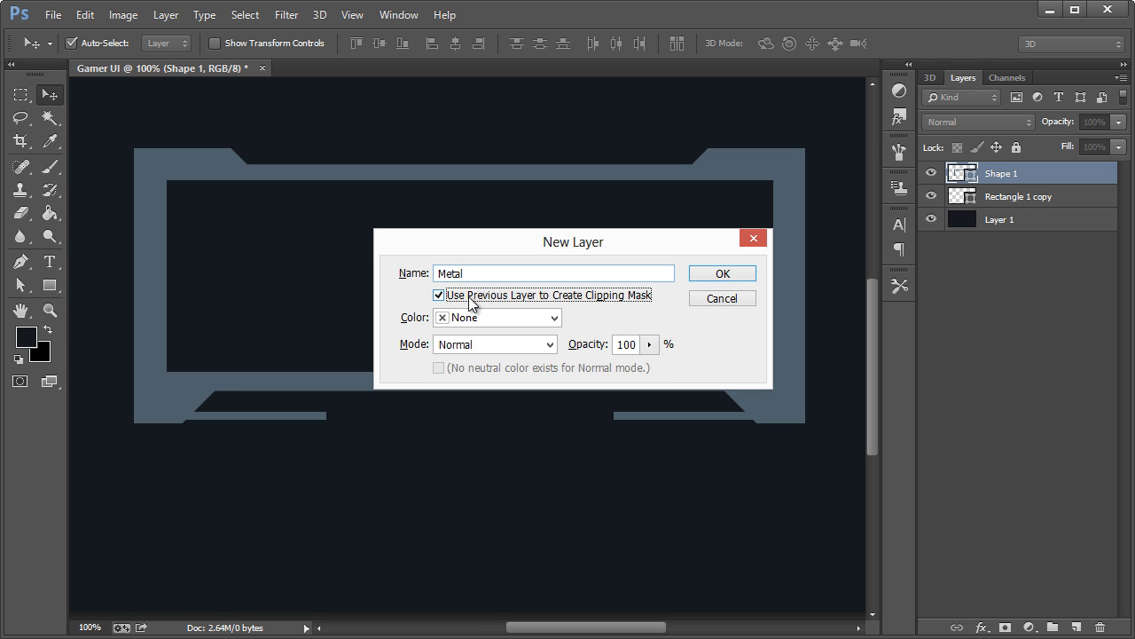
click(727, 277)
key(ctrl+v)
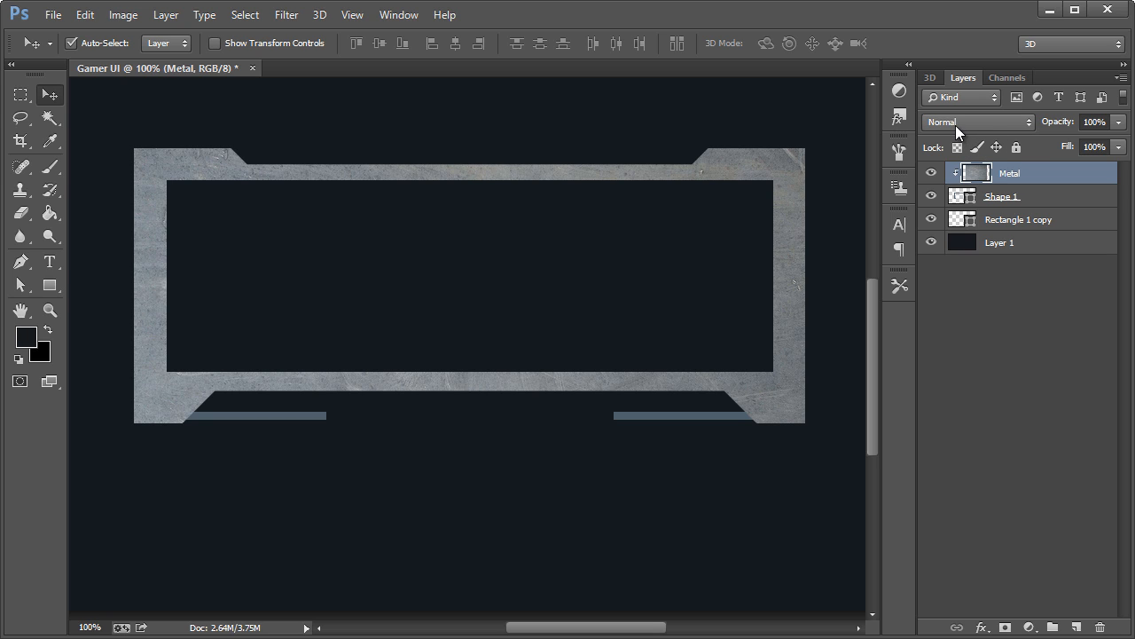
Step: Hide the Metal layer and enable a Bevel & Emboss effect on the Shape 1 layer
click(943, 193)
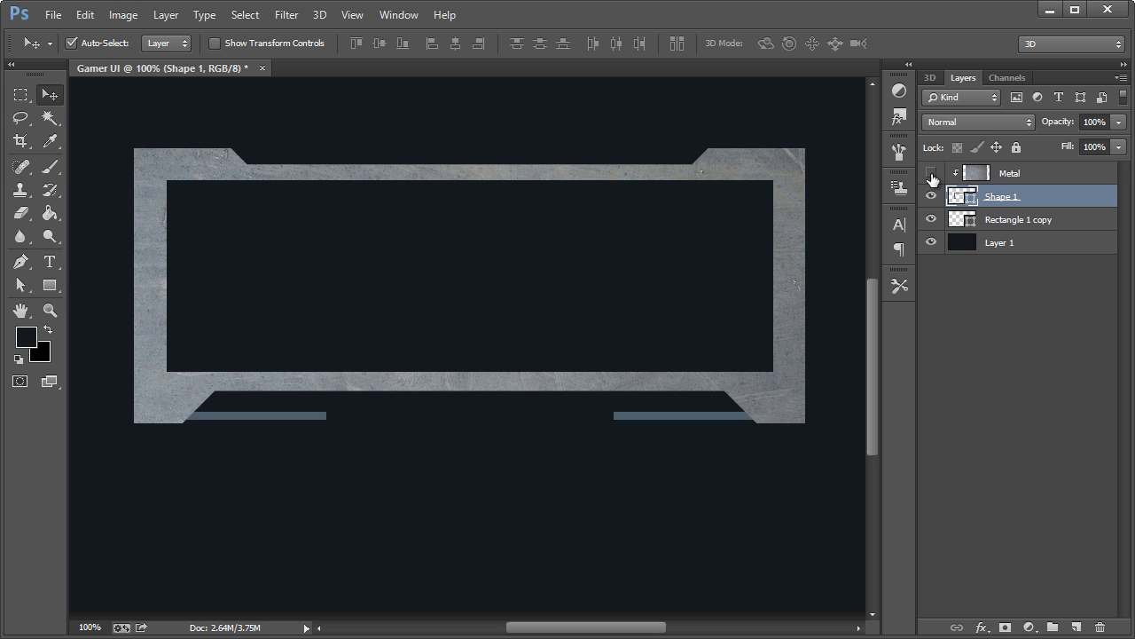
click(931, 173)
click(1002, 182)
click(982, 202)
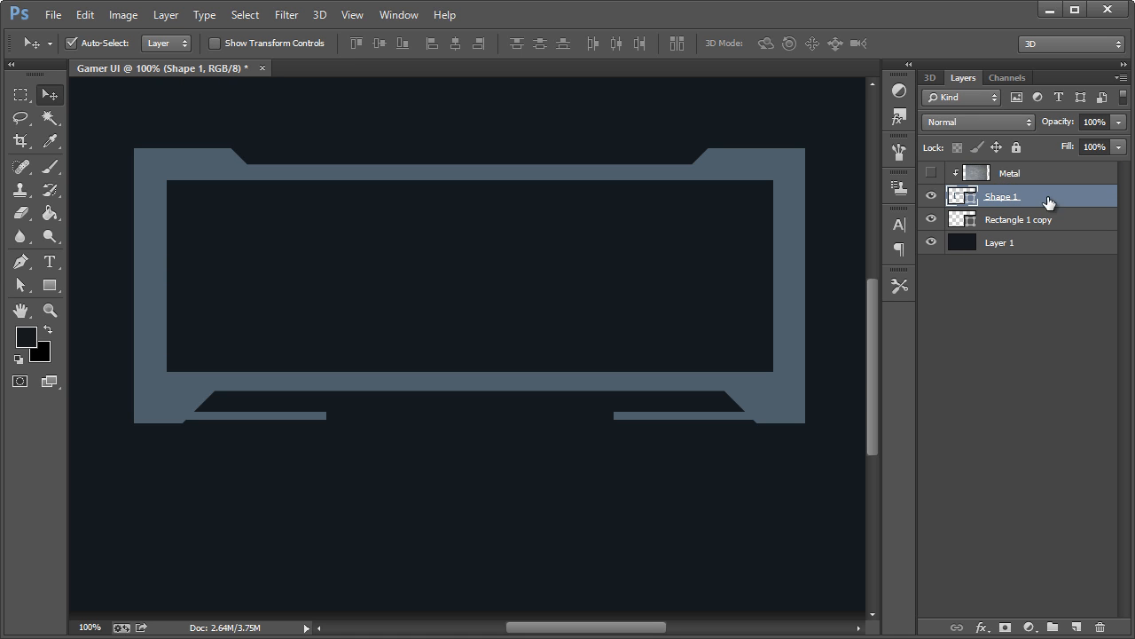
double_click(1093, 201)
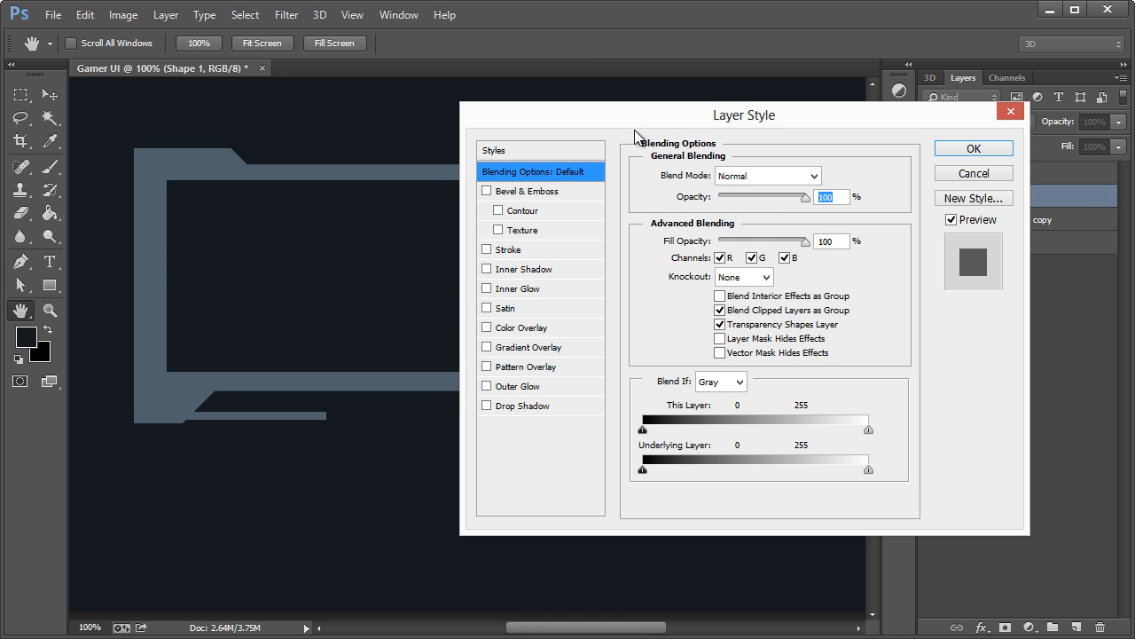
drag(641, 122, 791, 215)
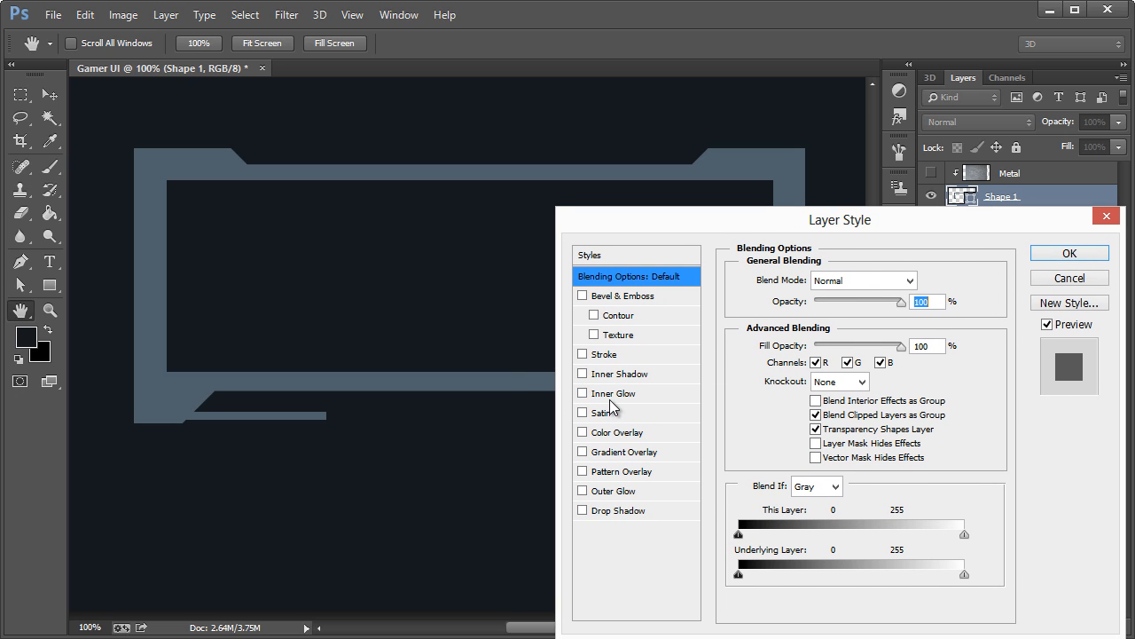
click(600, 298)
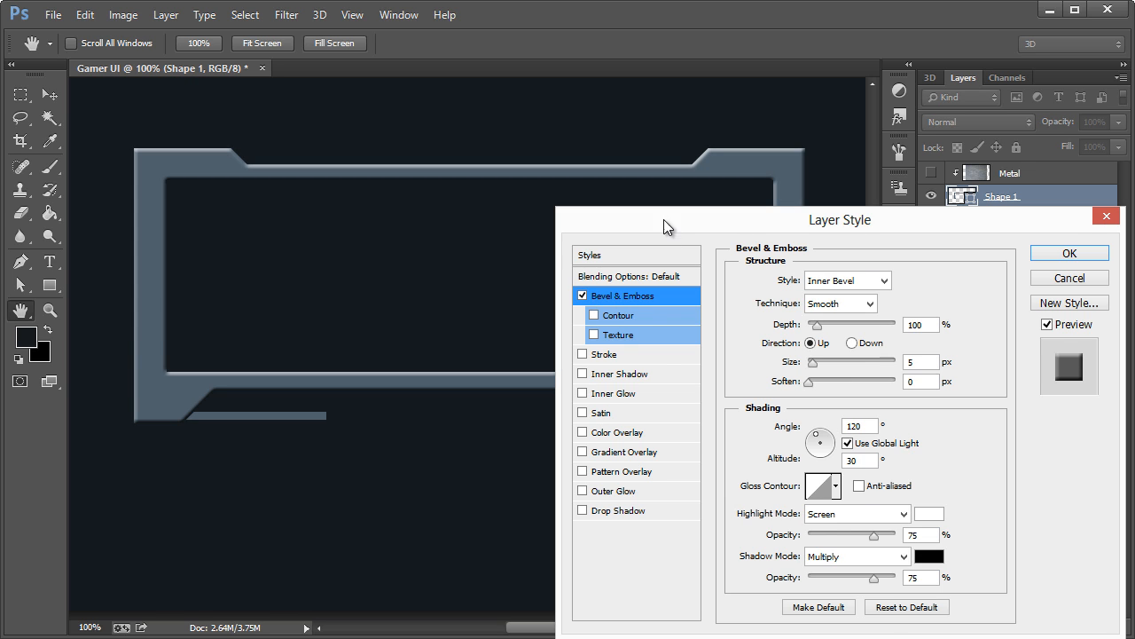
drag(664, 221, 722, 223)
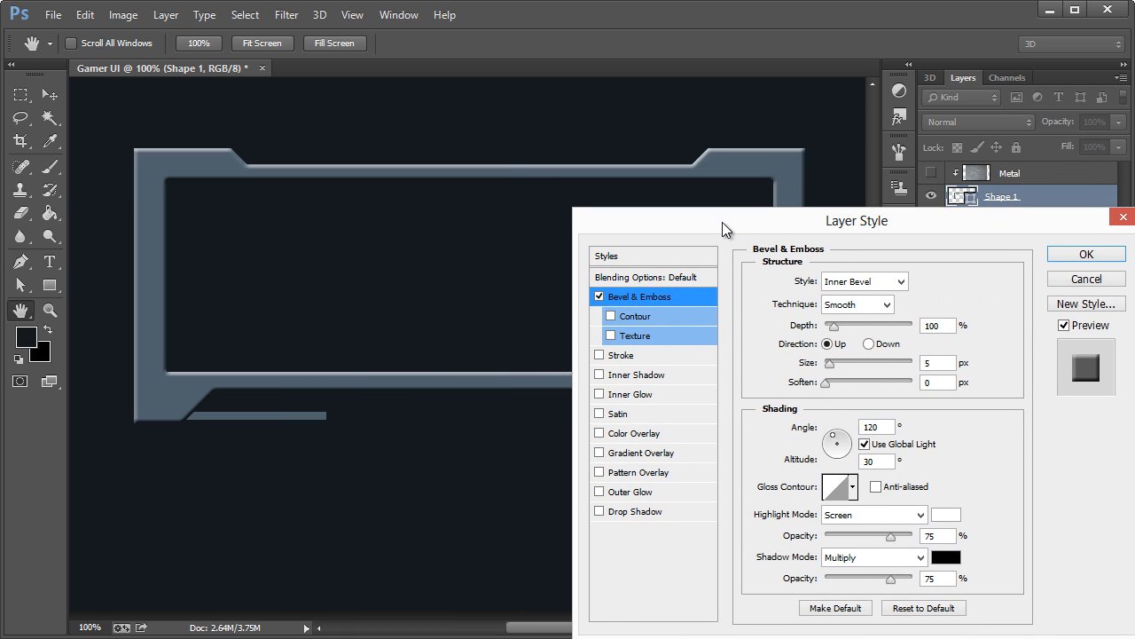
Step: Set the bevel to 704% depth, 3 px size and a 90° angle with Use Global Light off
drag(834, 326, 887, 326)
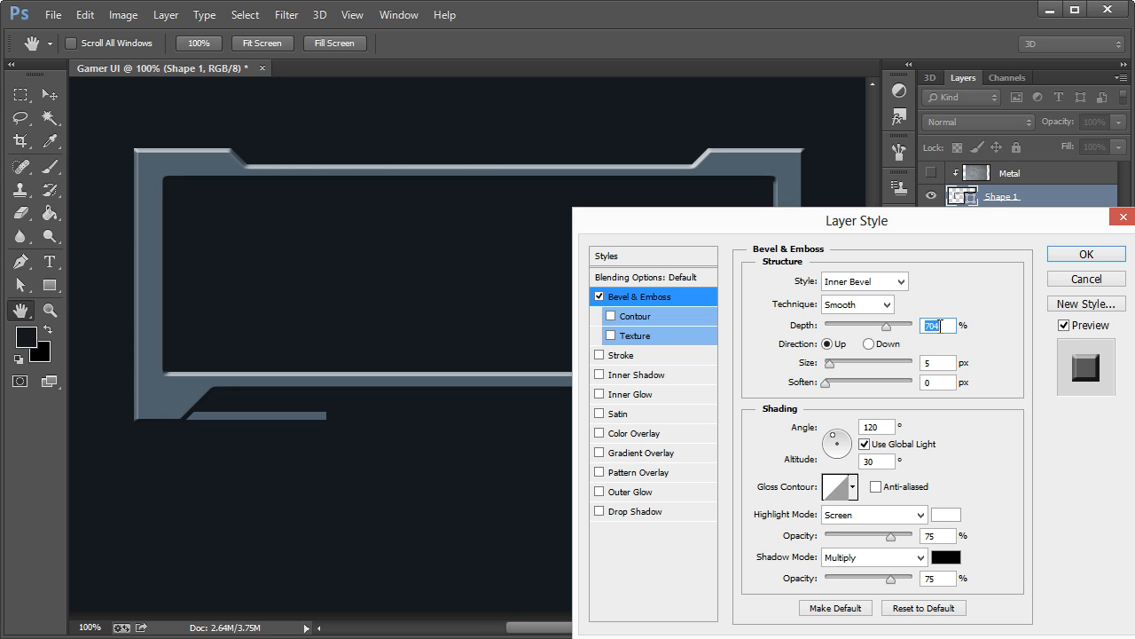
click(942, 326)
click(865, 443)
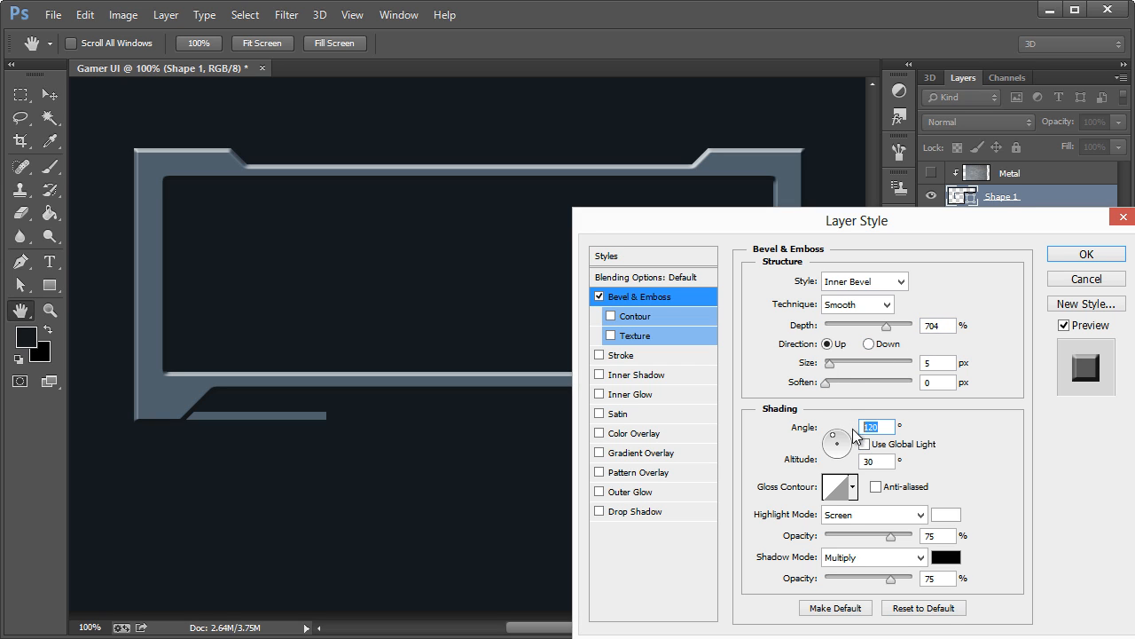
text(90)
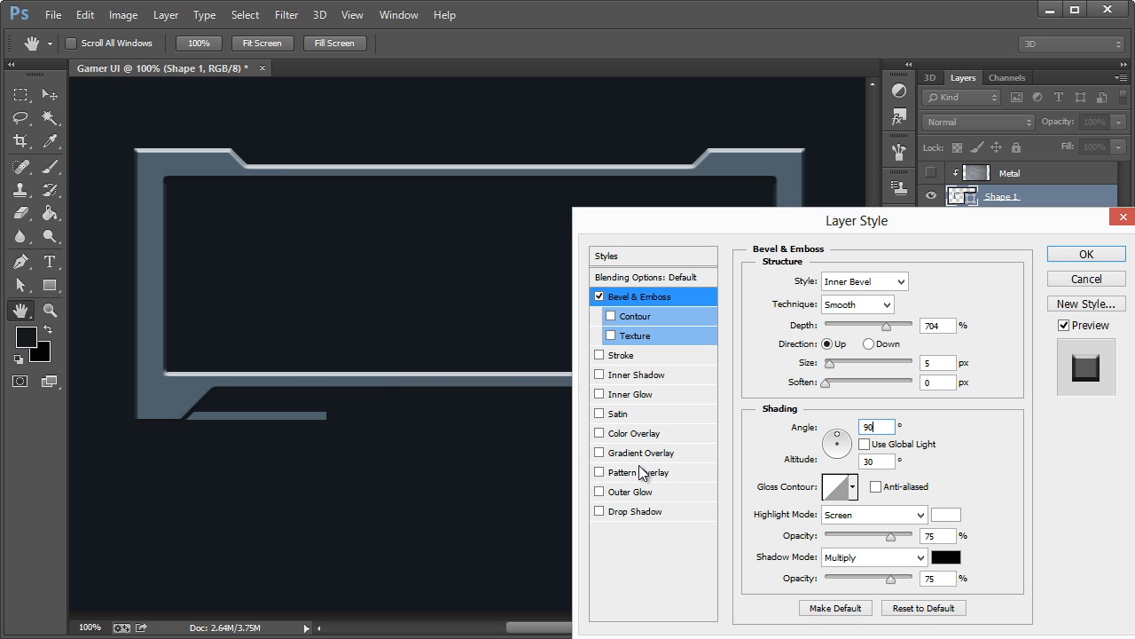
drag(831, 364, 829, 365)
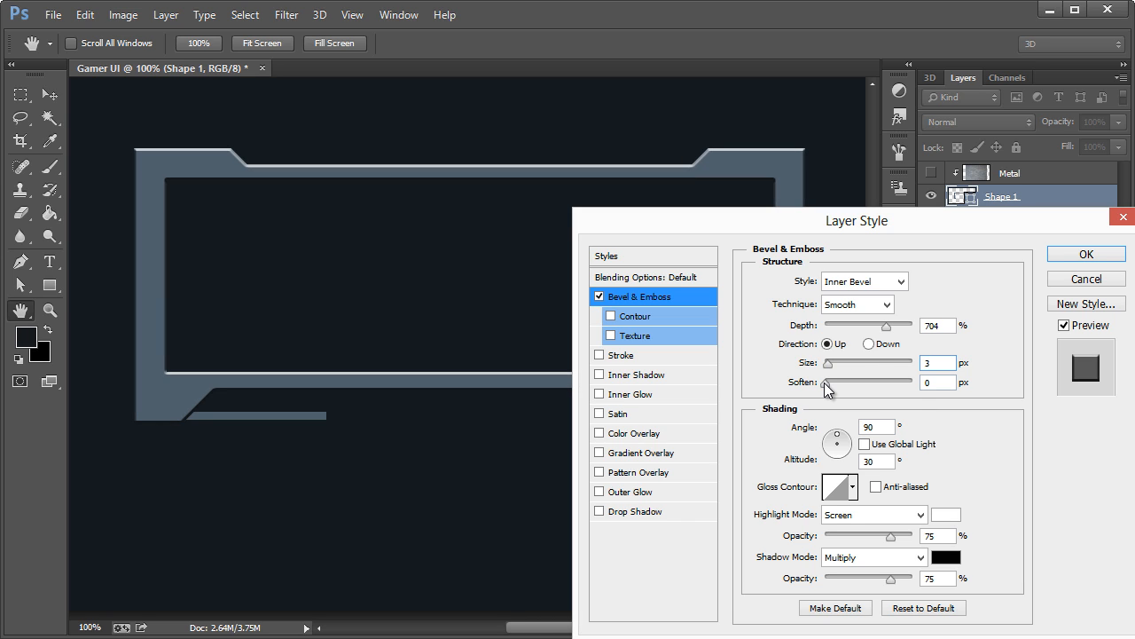
click(825, 384)
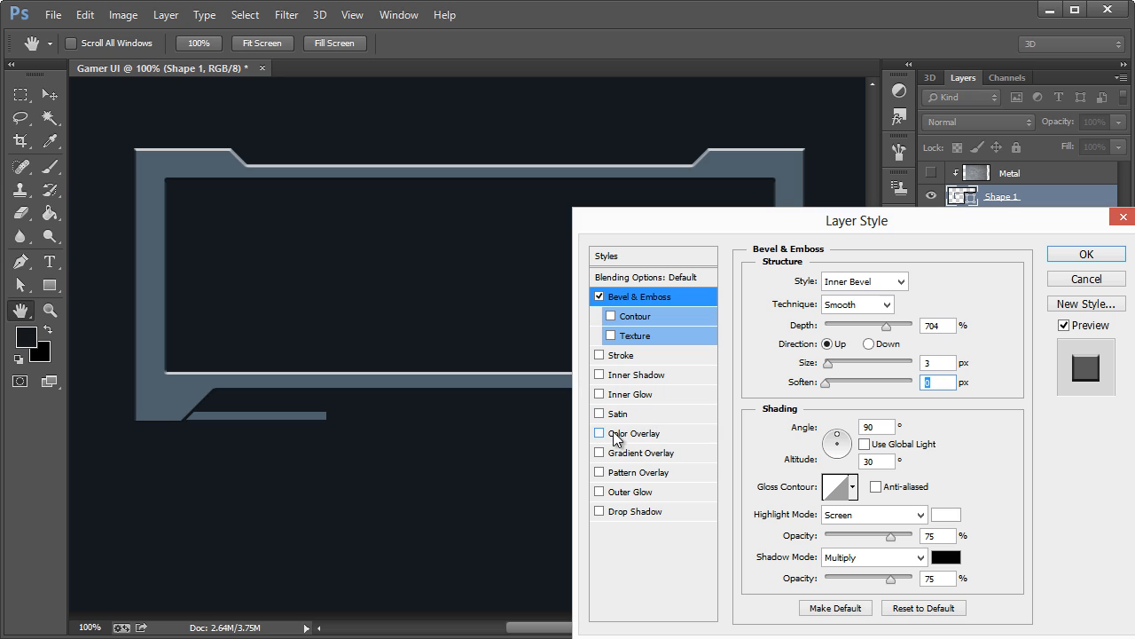
Step: Set the bevel's gloss contour to Ring
click(855, 488)
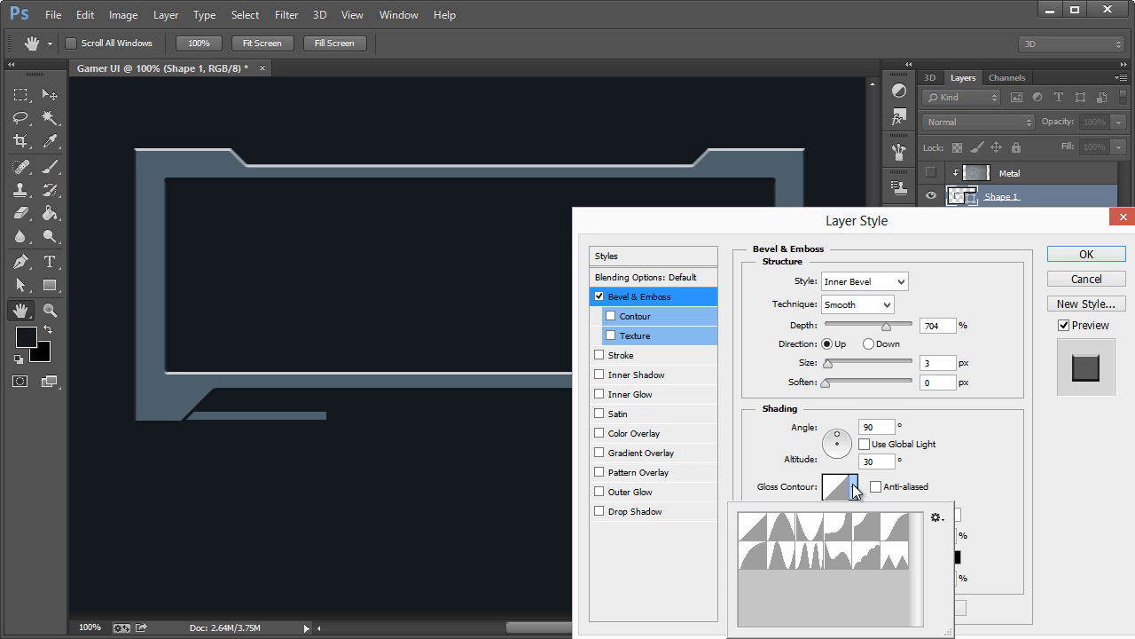
click(781, 561)
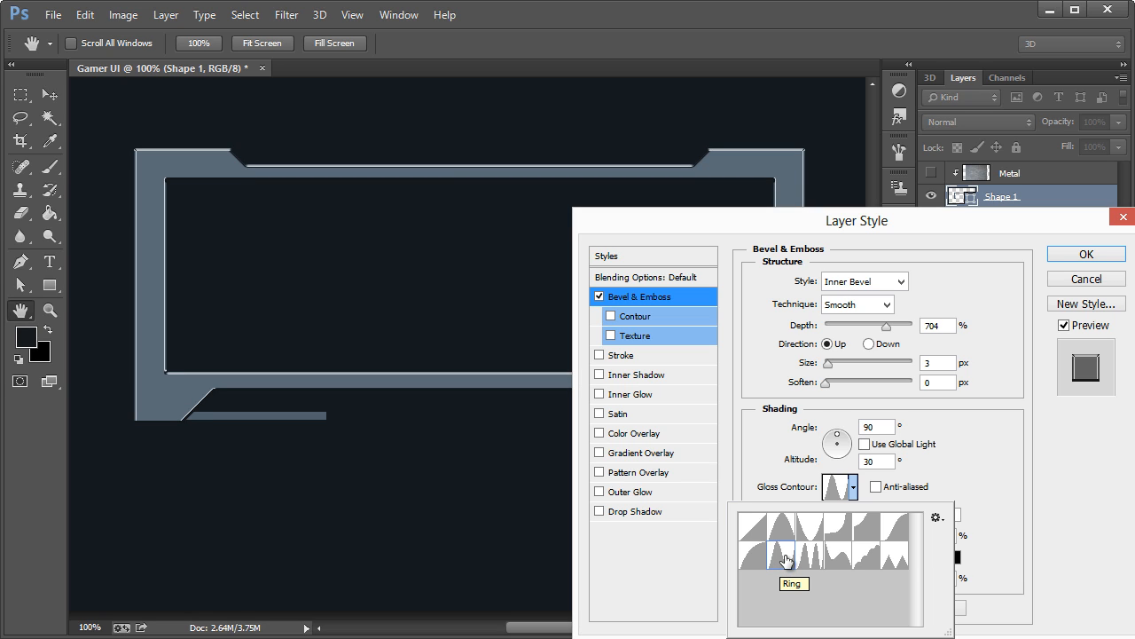
click(1050, 498)
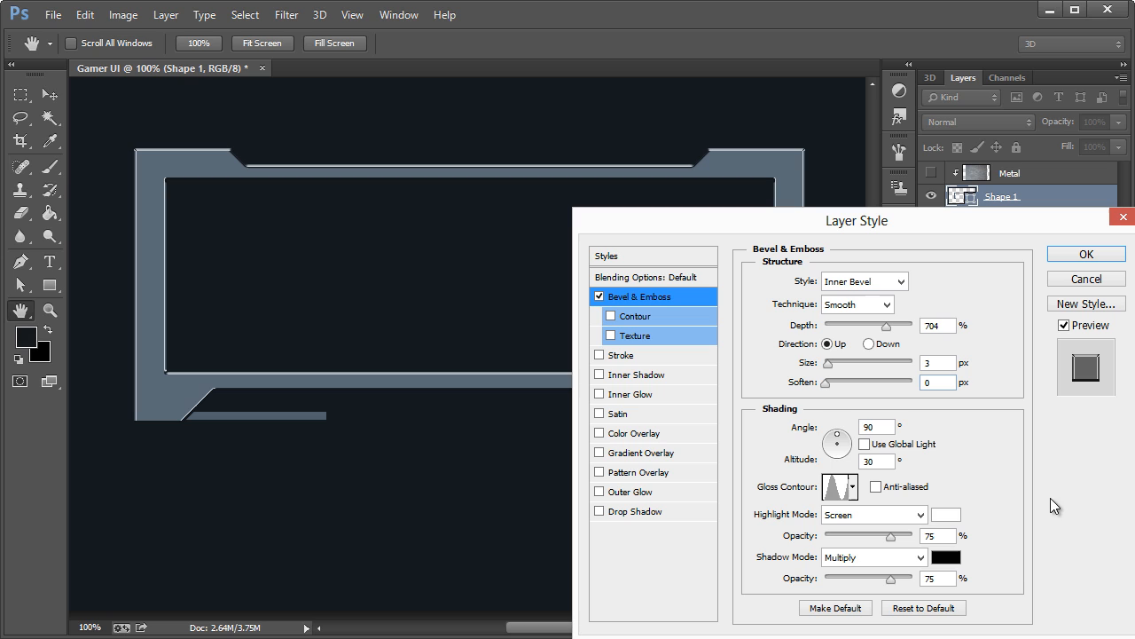
Step: Try several other gloss contour presets on the frame's bevel and return to Ring
click(852, 487)
click(810, 533)
click(888, 530)
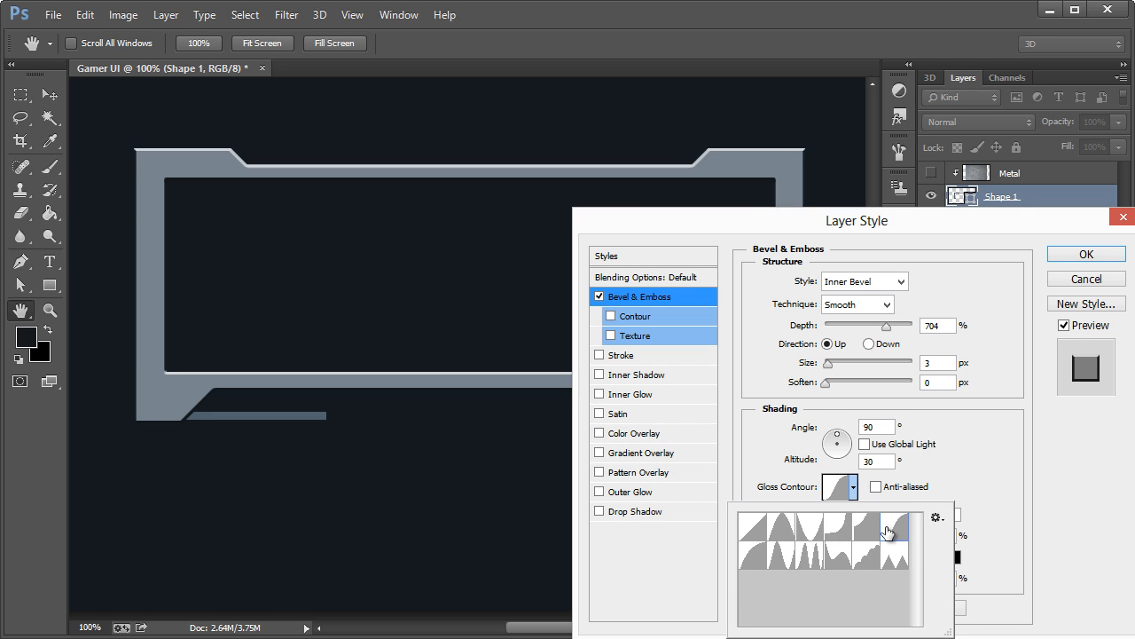
click(896, 557)
click(868, 557)
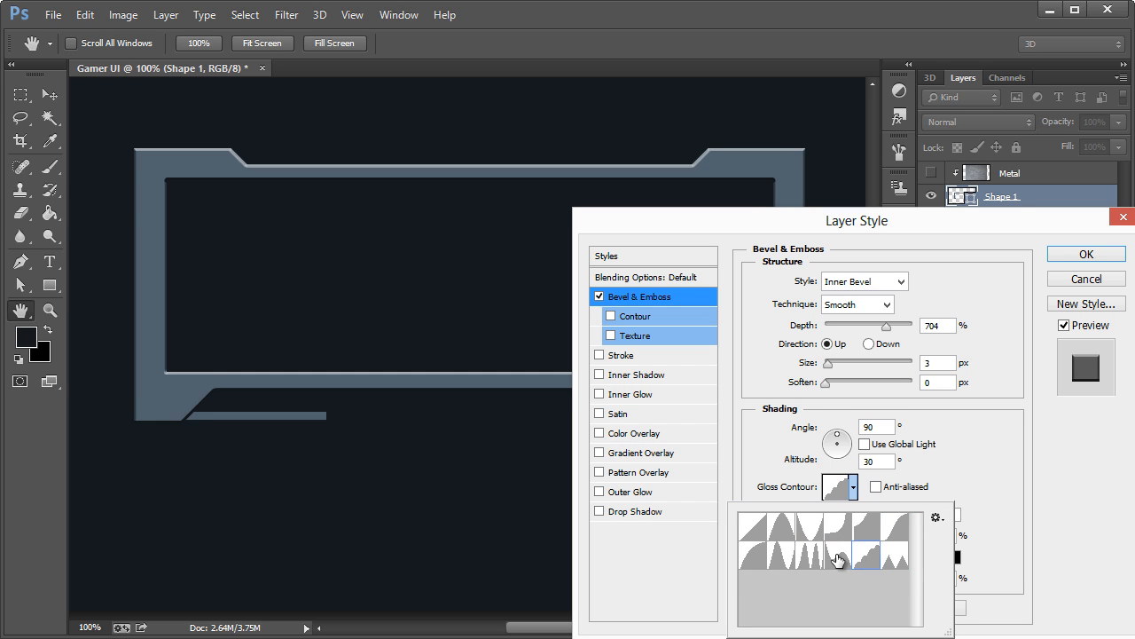
click(839, 559)
click(809, 561)
click(782, 560)
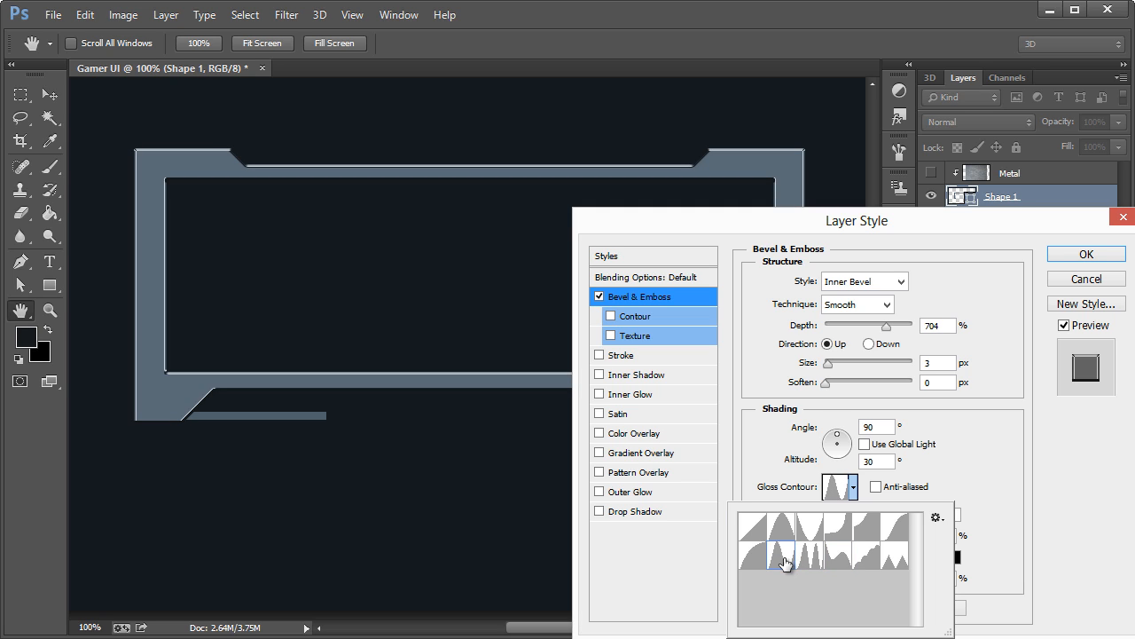
click(1008, 521)
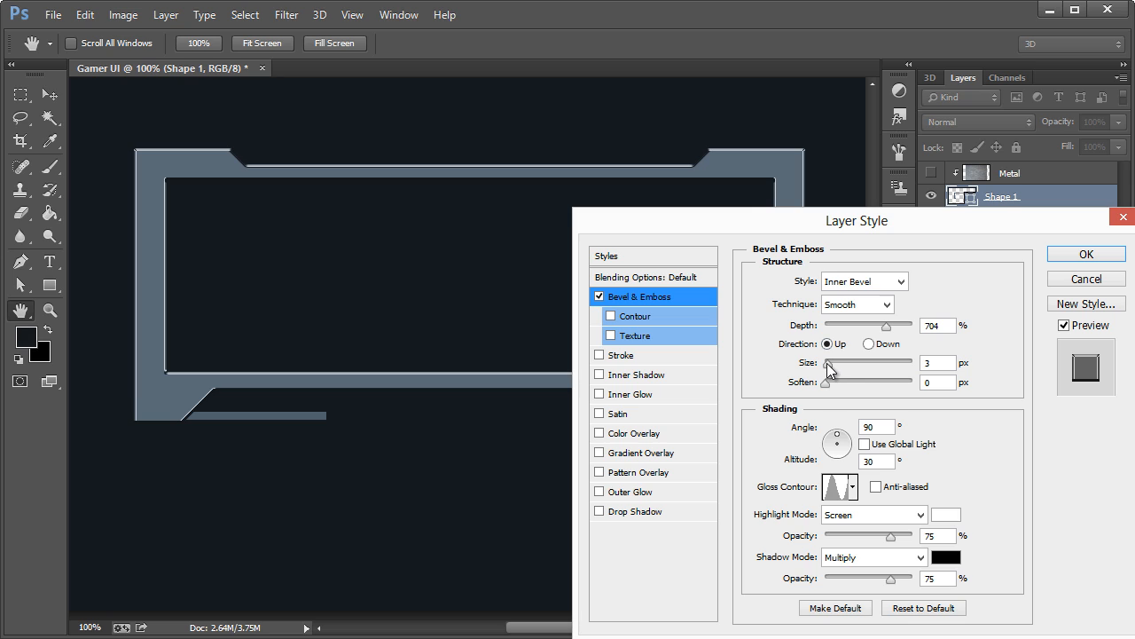
Step: Set the bevel size to 5 px
drag(827, 363, 830, 362)
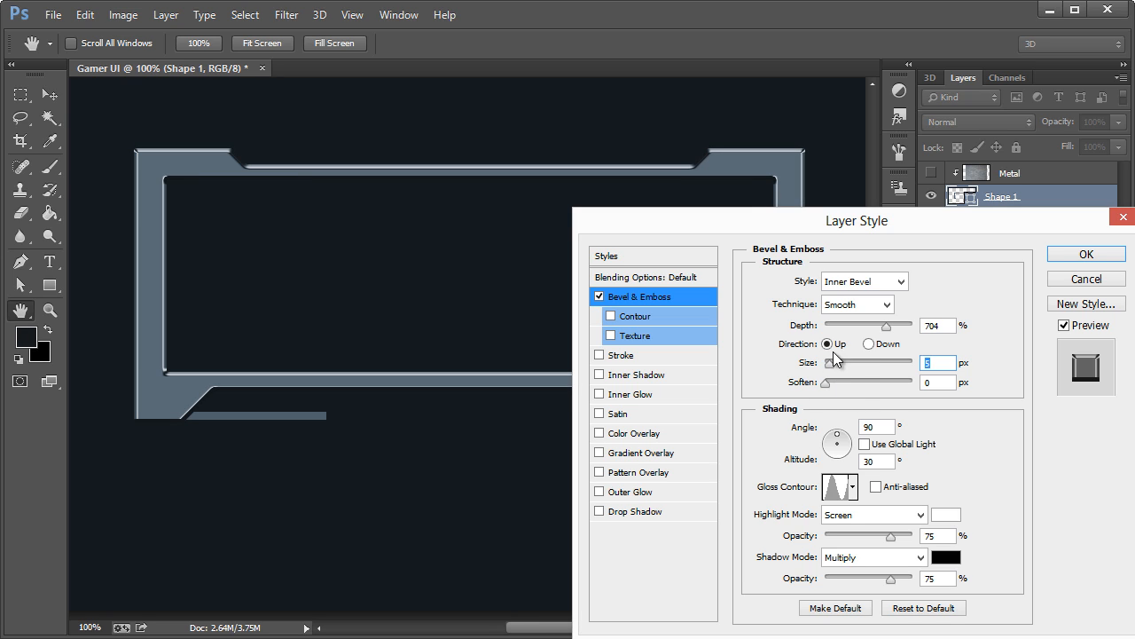
click(938, 360)
click(600, 433)
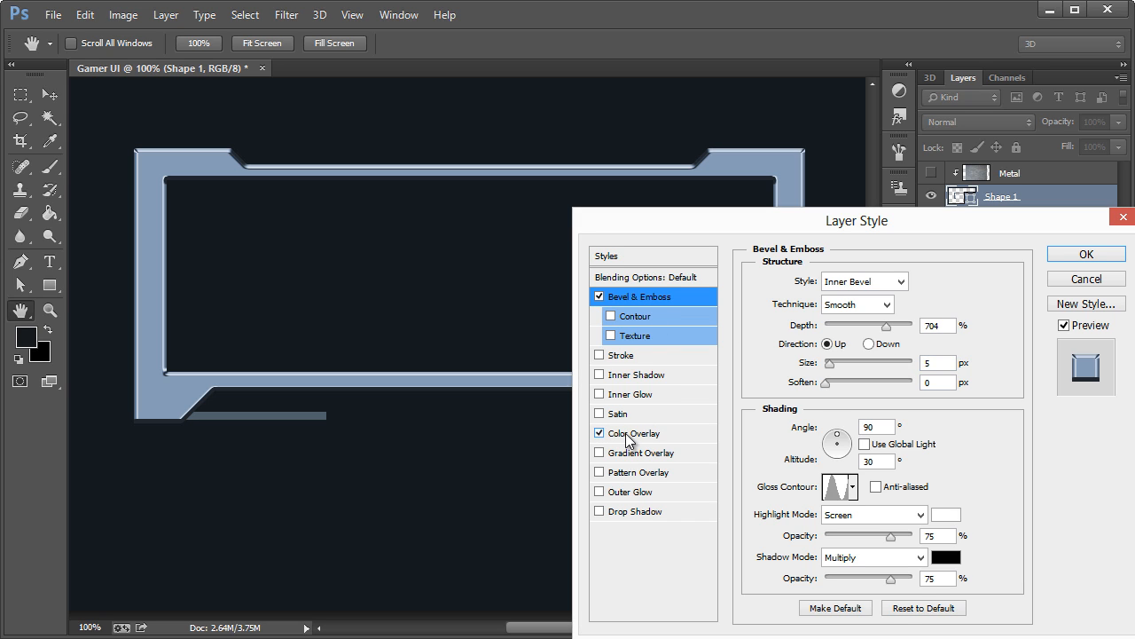
click(631, 433)
click(600, 433)
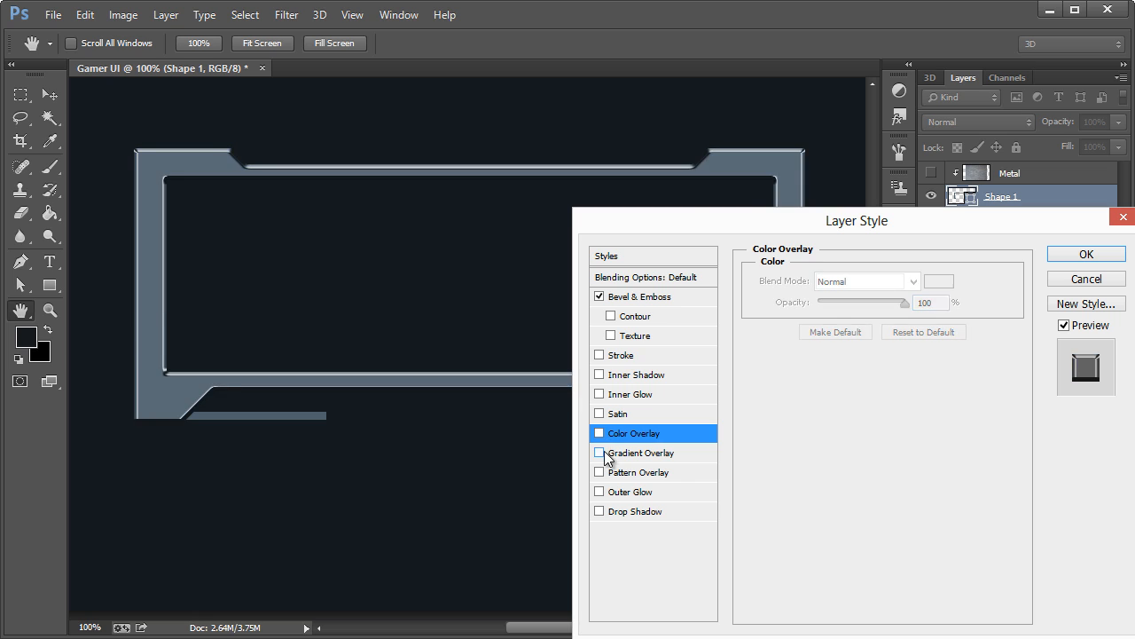
Step: Add a linear black-to-white Gradient Overlay at 90° to Shape 1 and apply the layer style
click(600, 453)
click(630, 451)
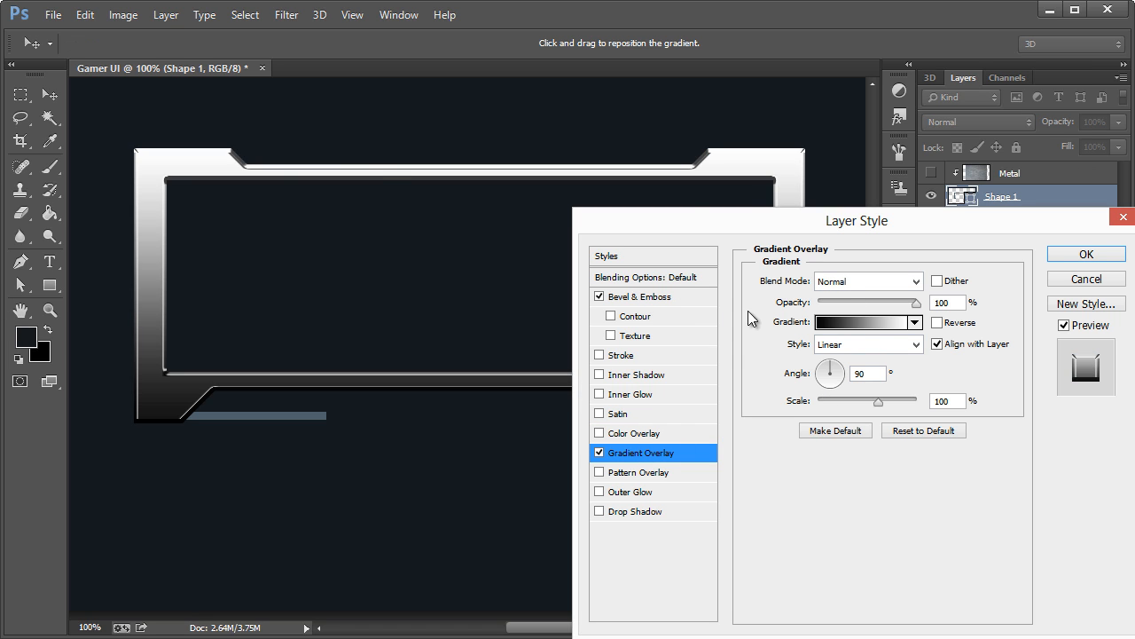
click(1086, 253)
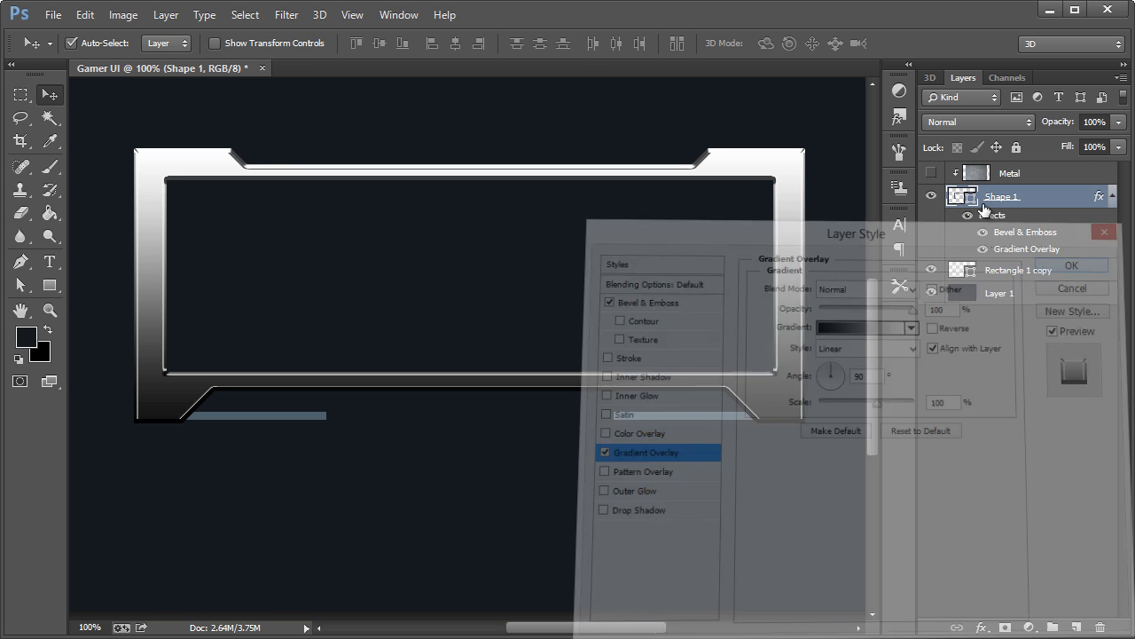
Step: Make the Metal layer above Shape 1 visible again
click(974, 174)
click(932, 175)
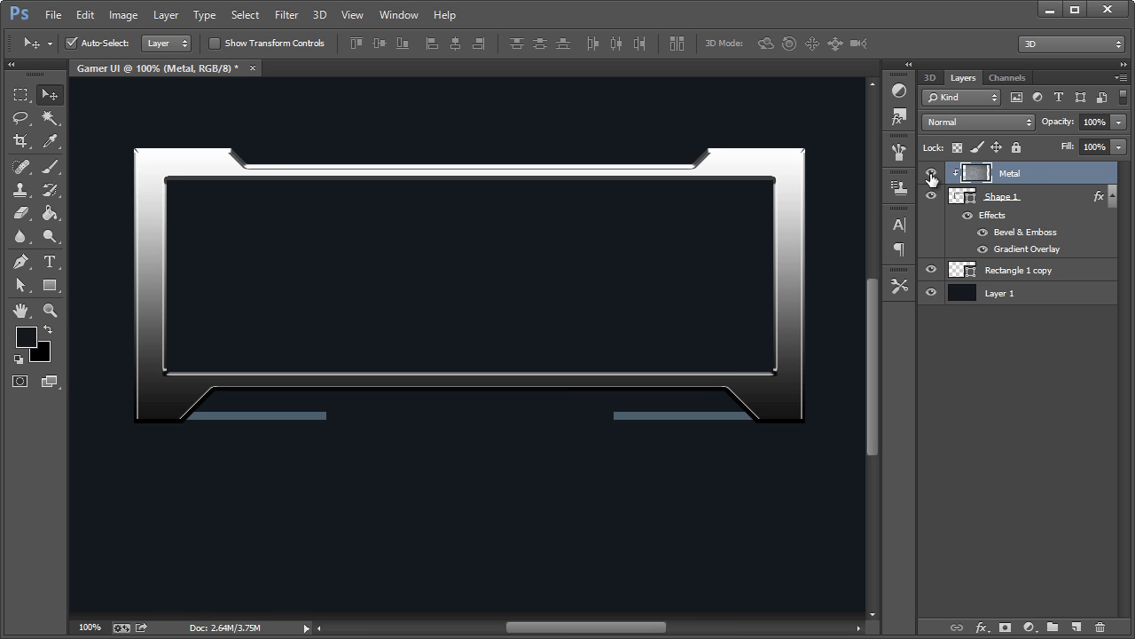
click(1021, 196)
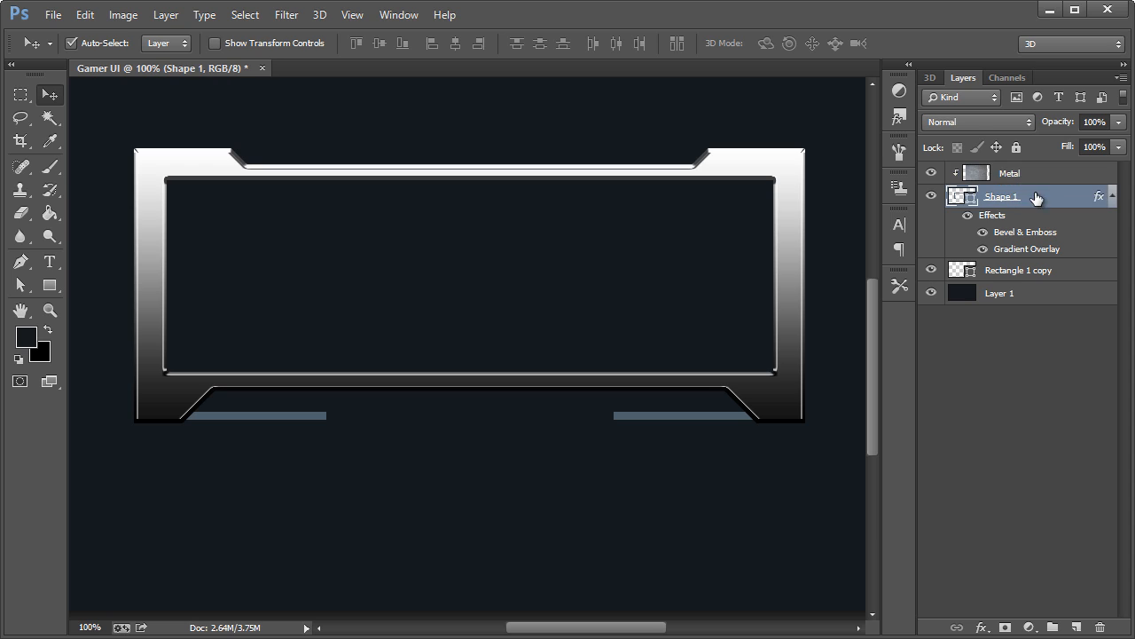
click(1045, 179)
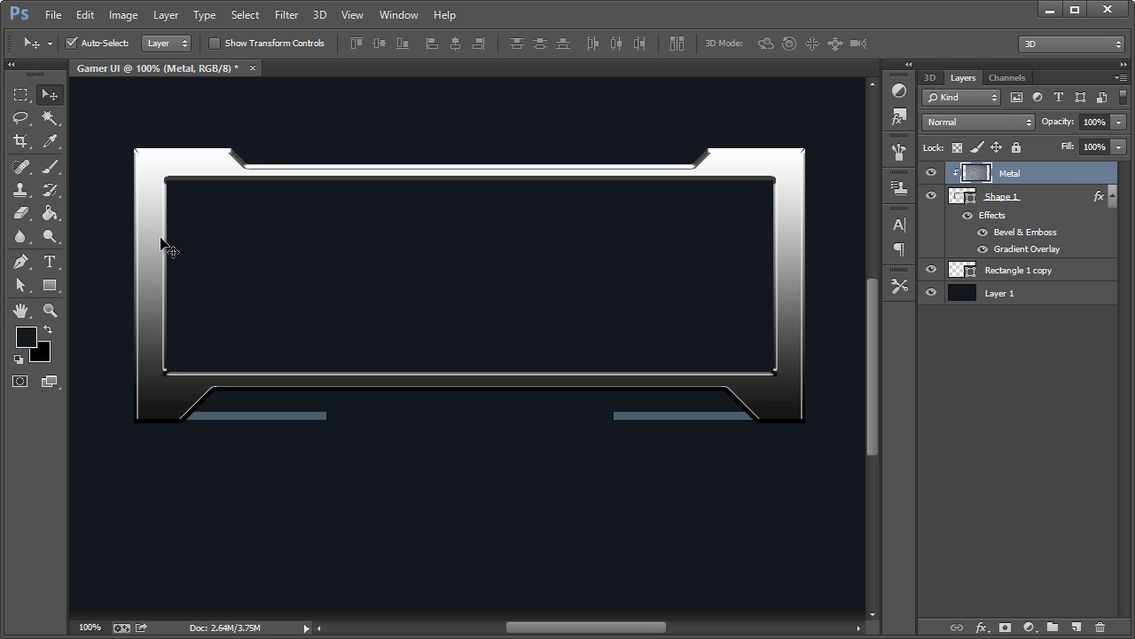
Step: In Shape 1's blending options, turn on Blend Interior Effects as Group and turn off Blend Clipped Layers as Group
double_click(1091, 197)
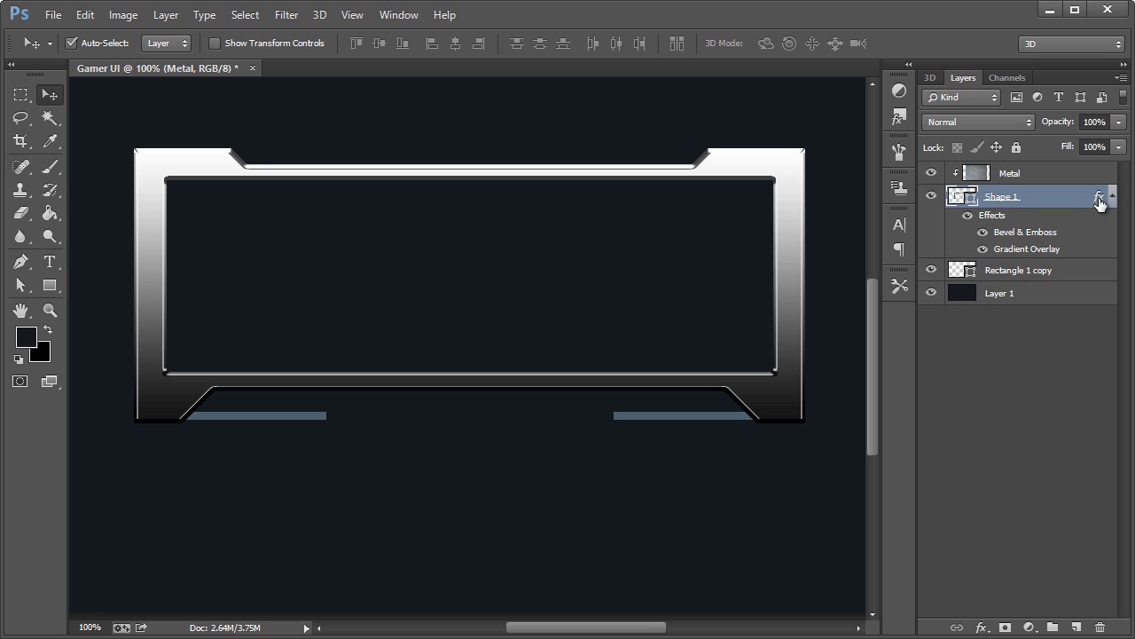
drag(773, 219, 725, 199)
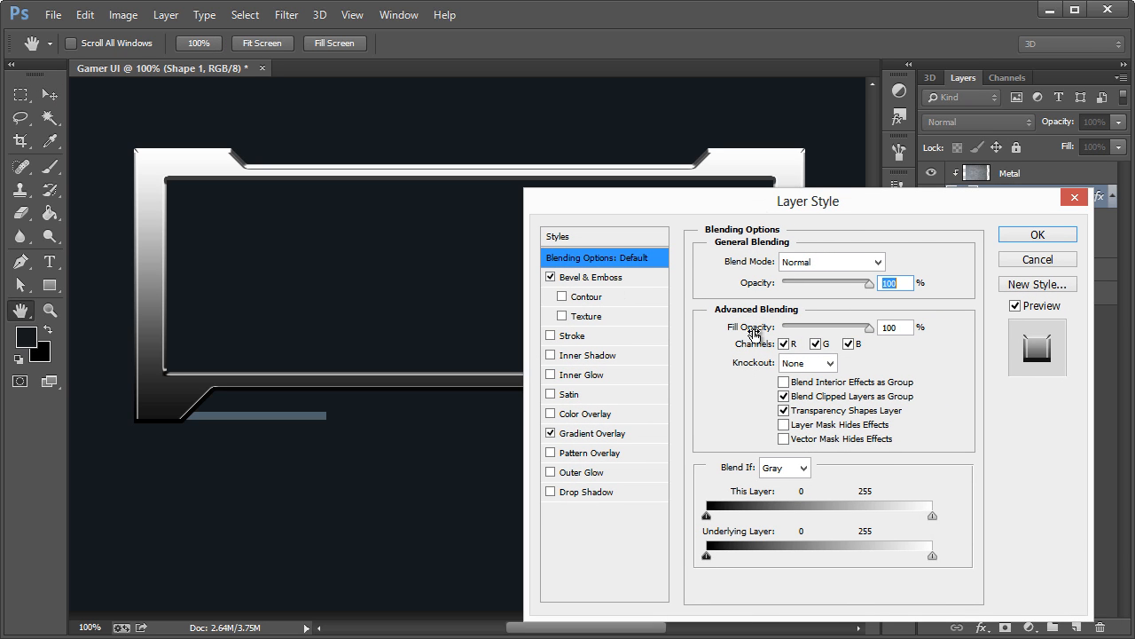
click(785, 383)
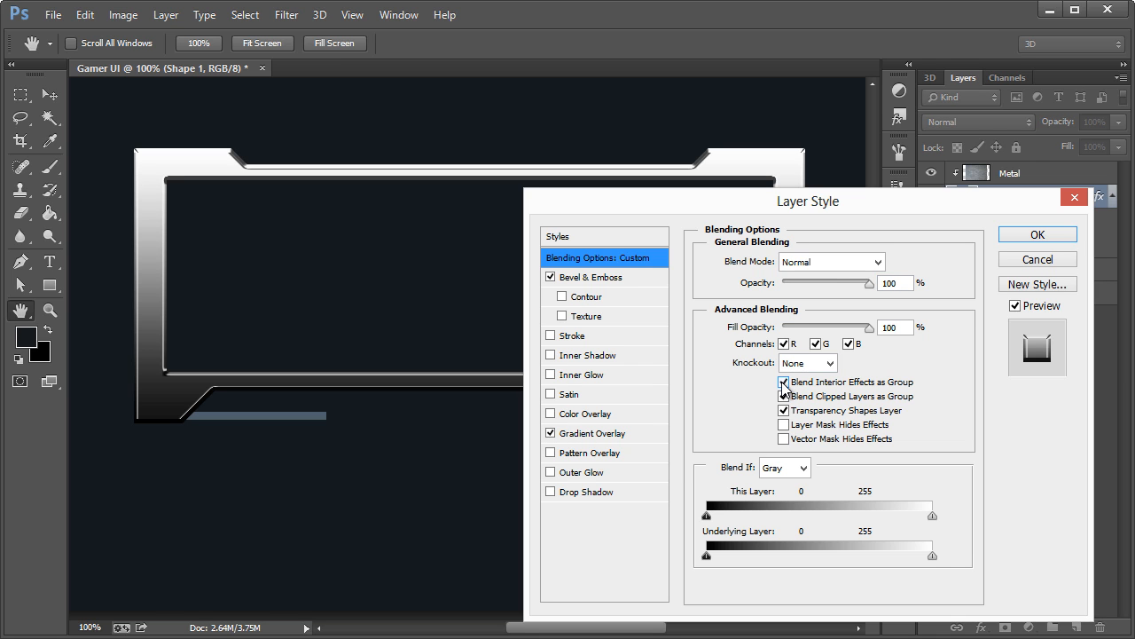
click(784, 396)
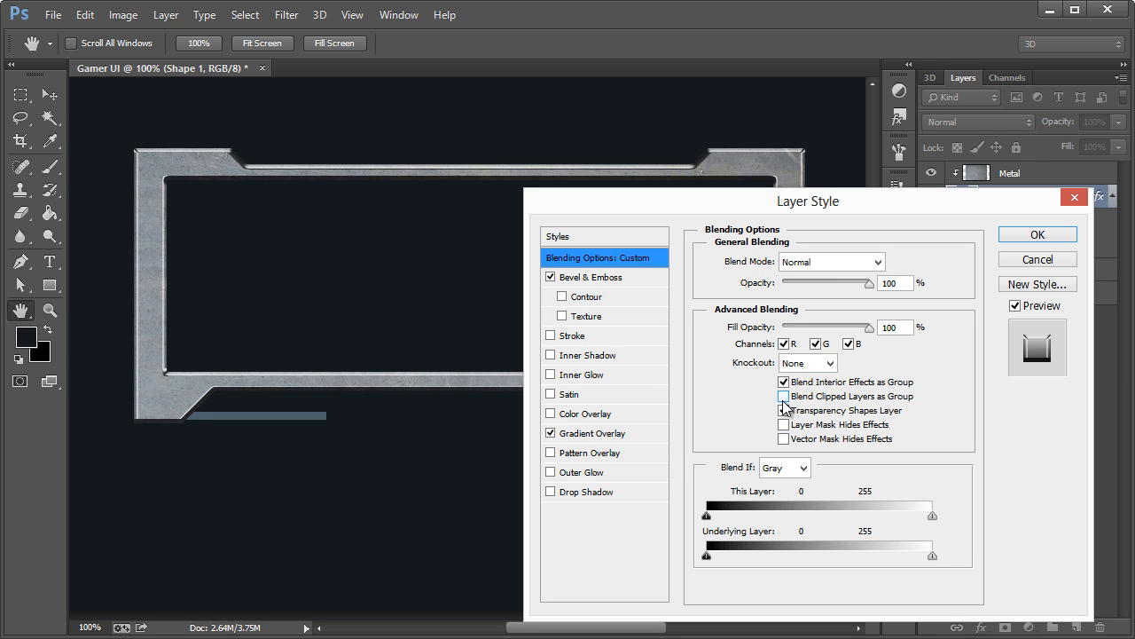
click(1038, 234)
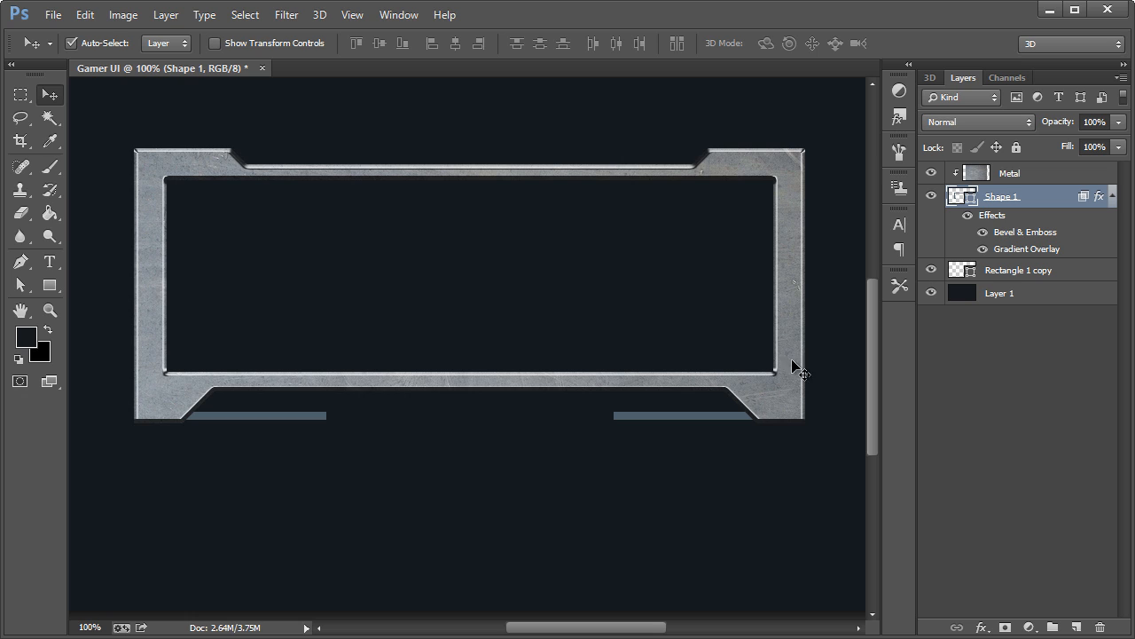
Step: Set the Metal layer's blending mode to Difference after trying other modes, and compare the frame with its Gradient Overlay off and on
click(1010, 180)
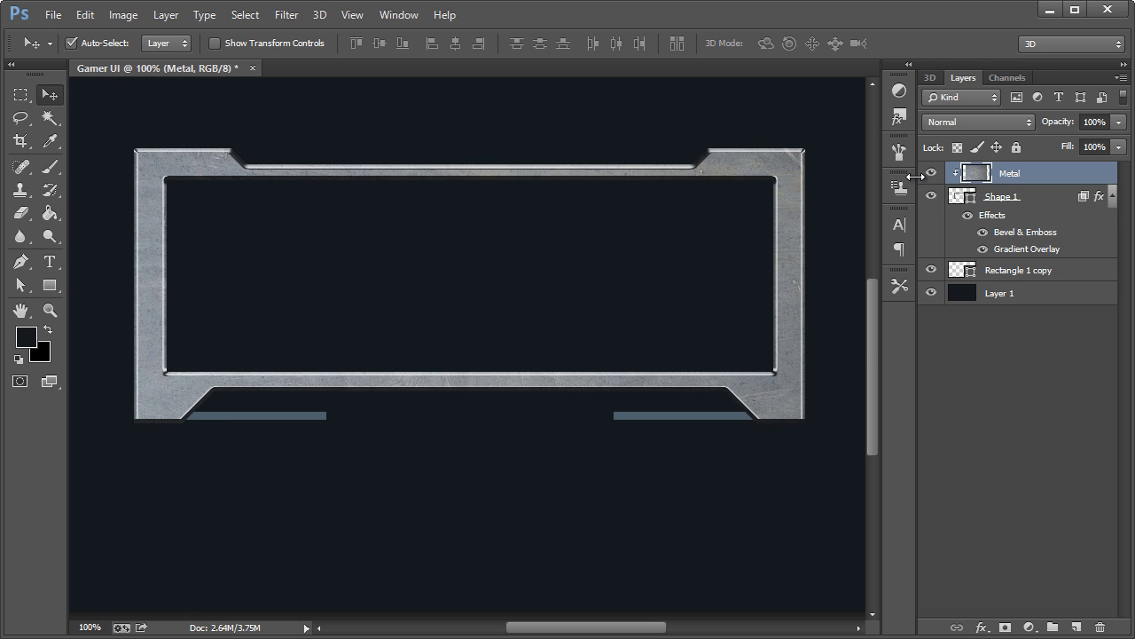
click(931, 172)
click(930, 173)
click(976, 122)
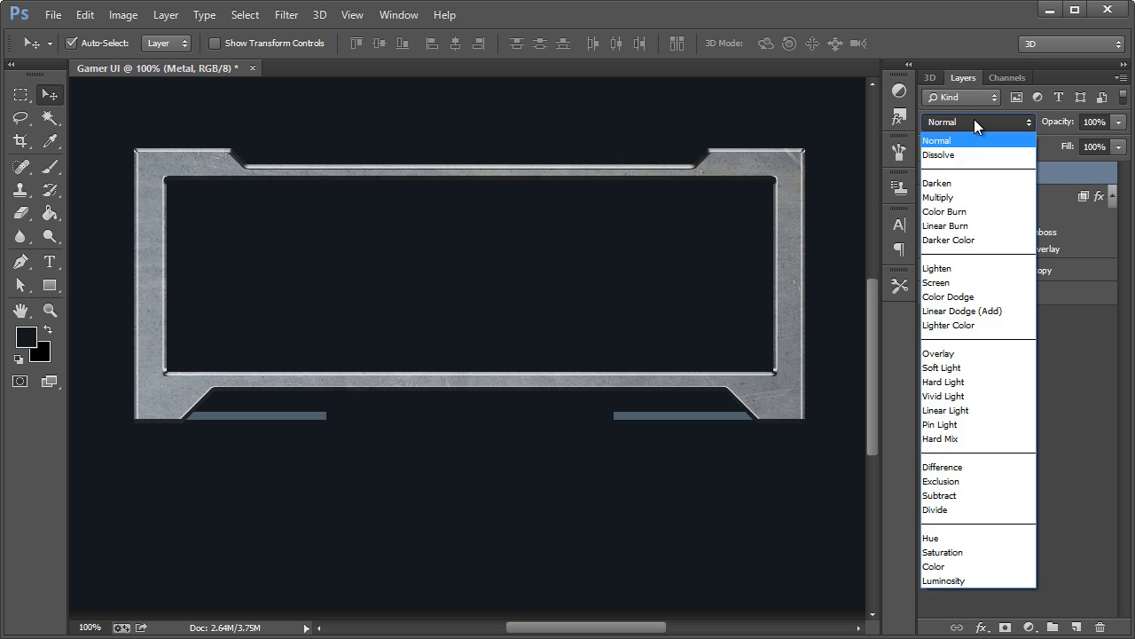
click(974, 119)
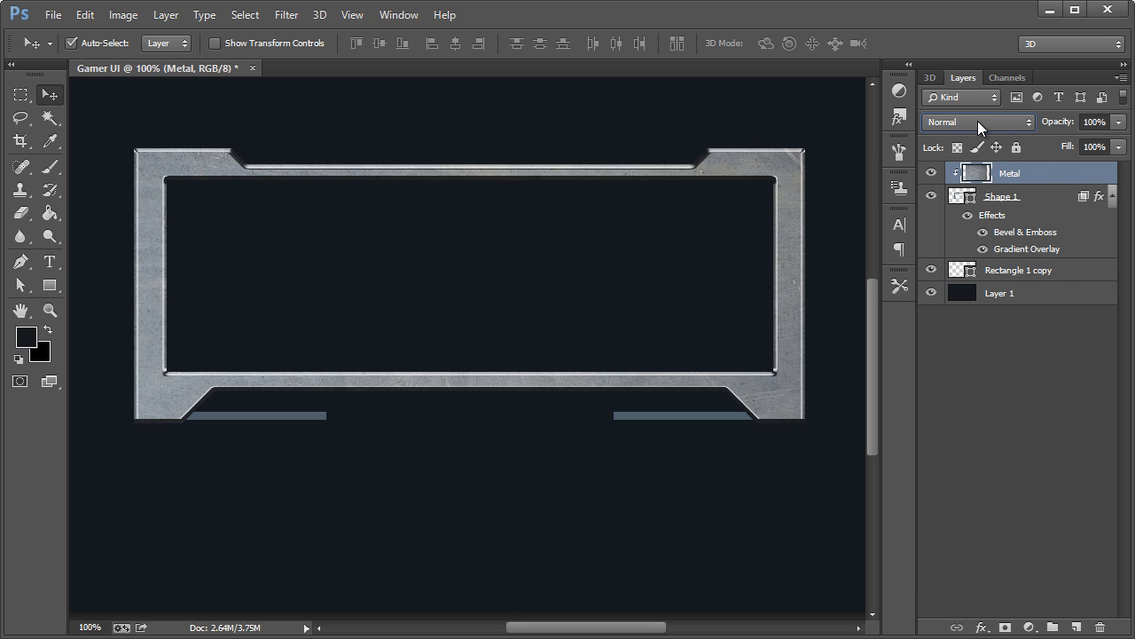
click(978, 120)
click(987, 121)
scroll(987, 122, down, 3)
scroll(987, 121, down, 4)
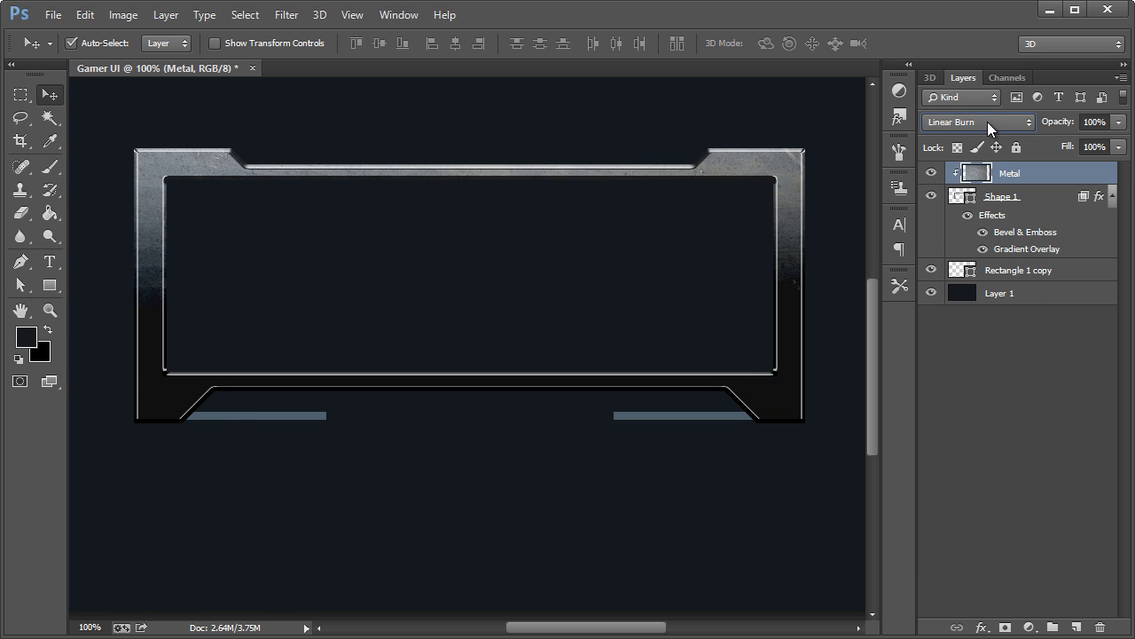
scroll(987, 121, down, 9)
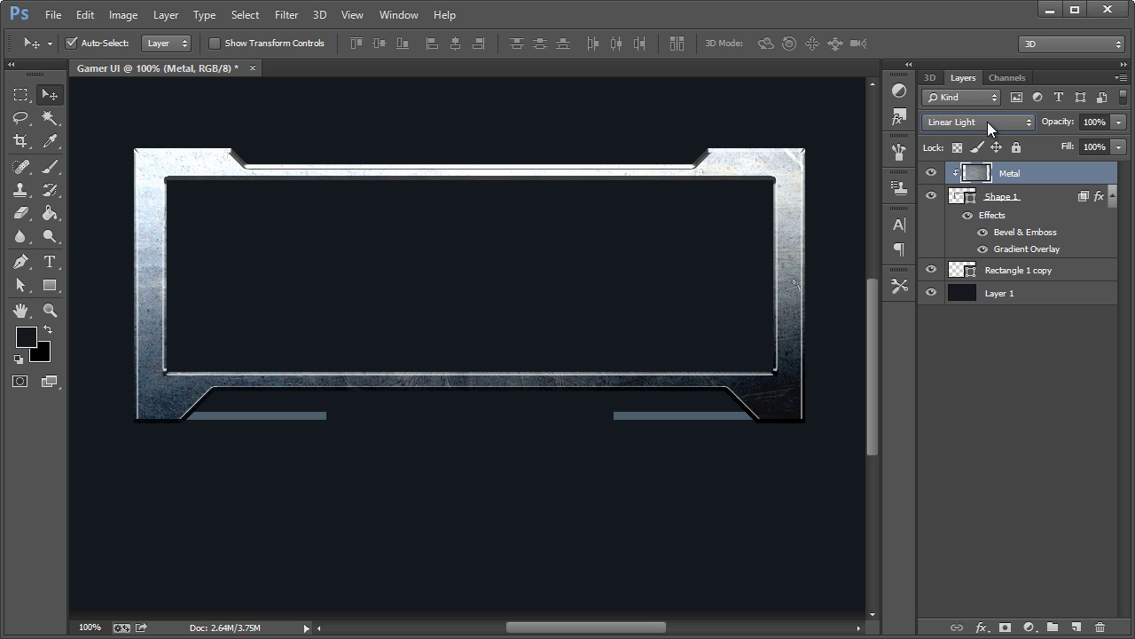
scroll(988, 121, down, 1)
click(988, 121)
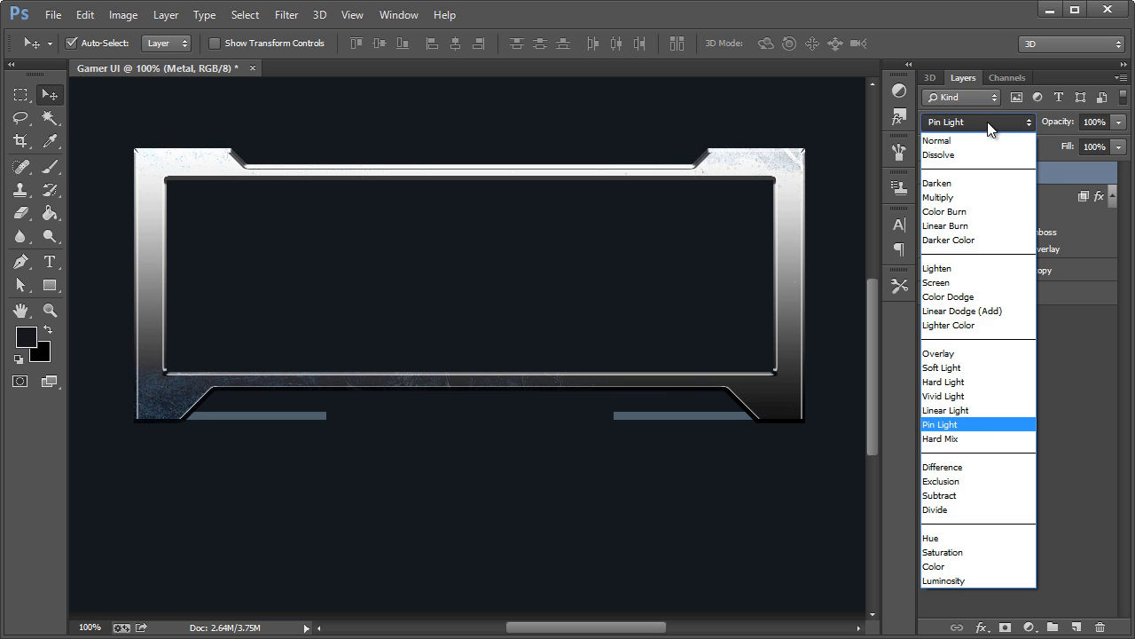
click(988, 122)
scroll(988, 121, down, 1)
scroll(988, 121, up, 1)
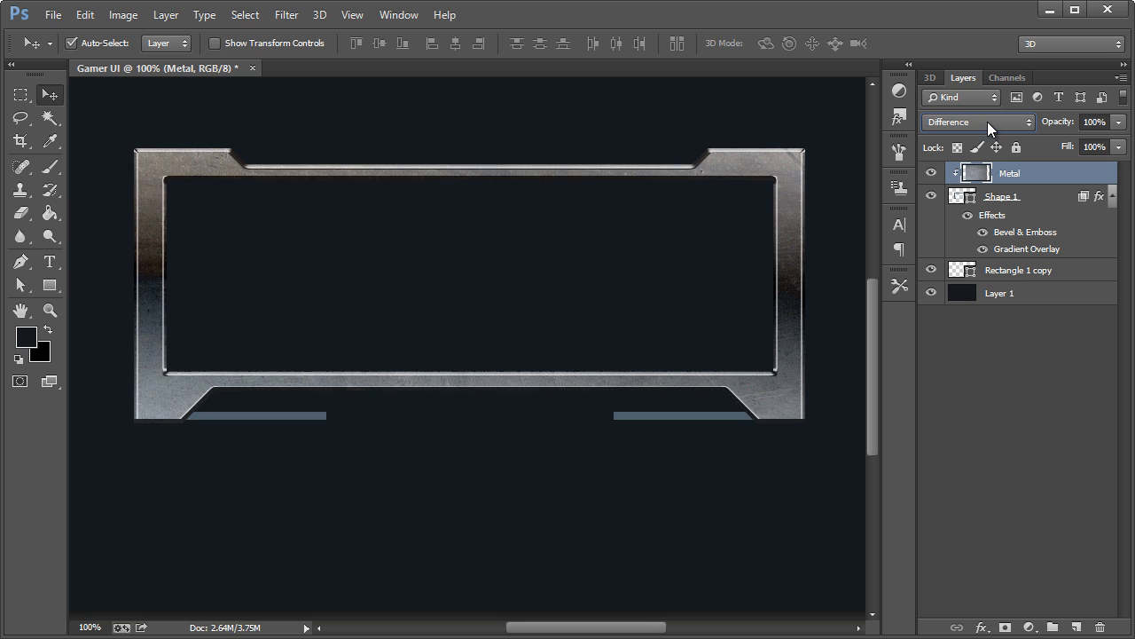
click(987, 122)
click(988, 122)
click(983, 250)
click(983, 249)
Step: Copy the layer style of Shape 1 and rename that layer Main UI
click(306, 422)
click(1004, 202)
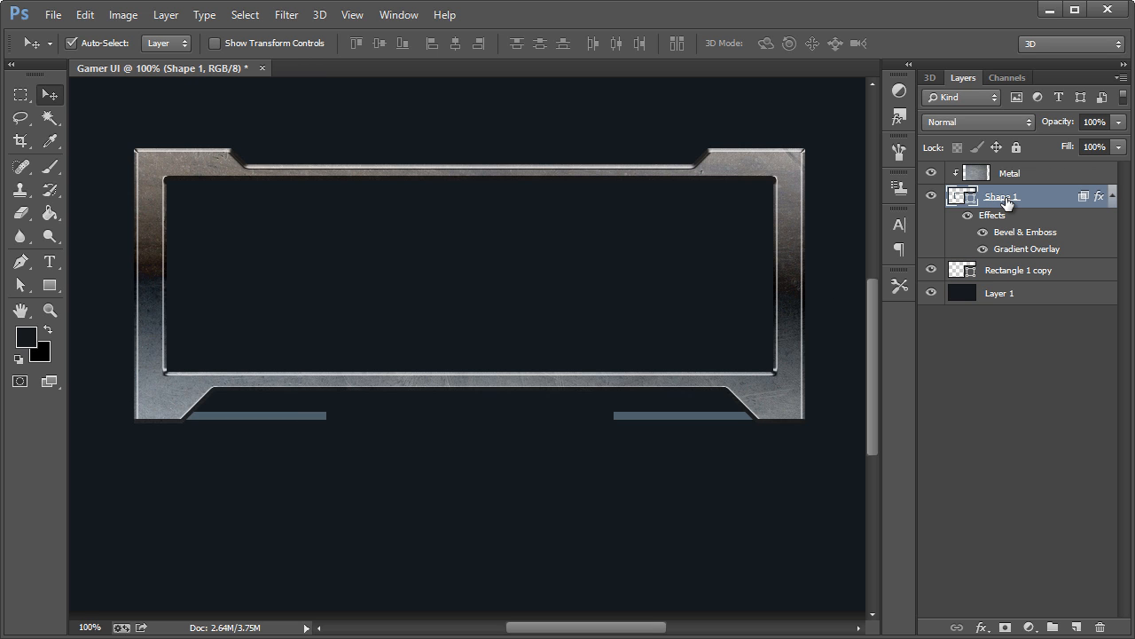
right_click(1007, 203)
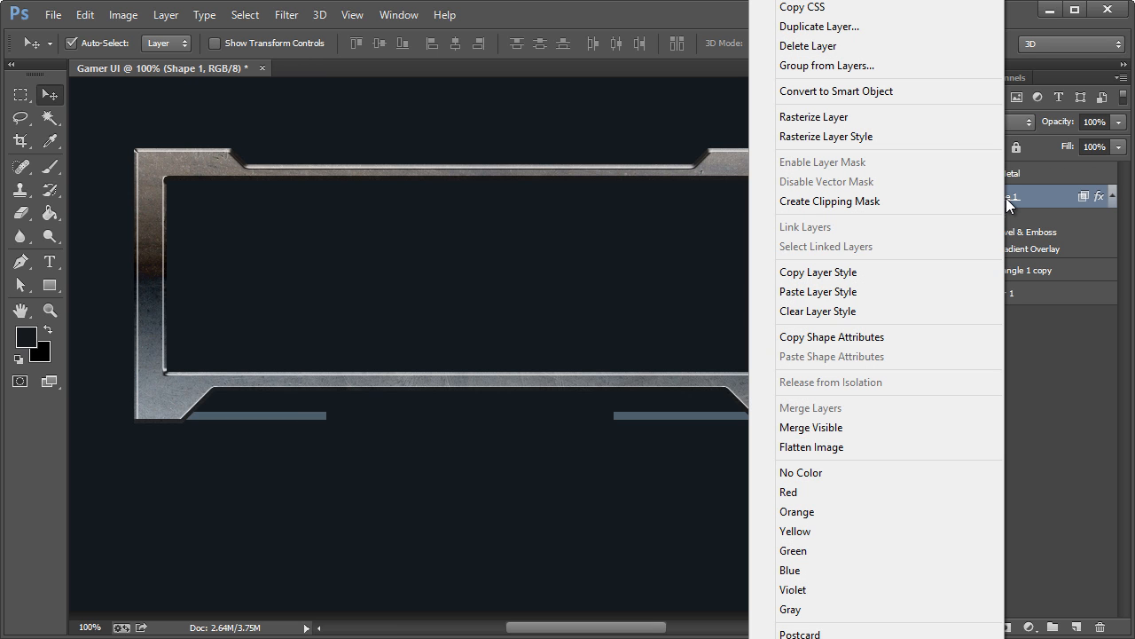
click(857, 271)
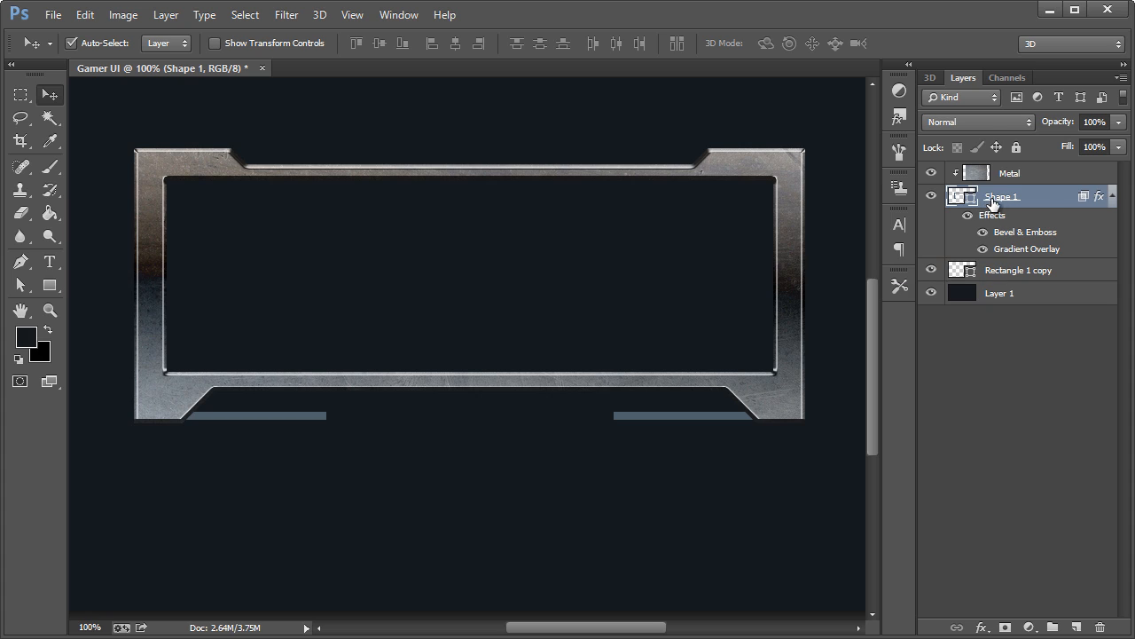
double_click(1001, 197)
text(Main UI)
key(Return)
Step: Paste the copied layer style onto the Rectangle 1 copy layer that holds the accent bars
click(994, 276)
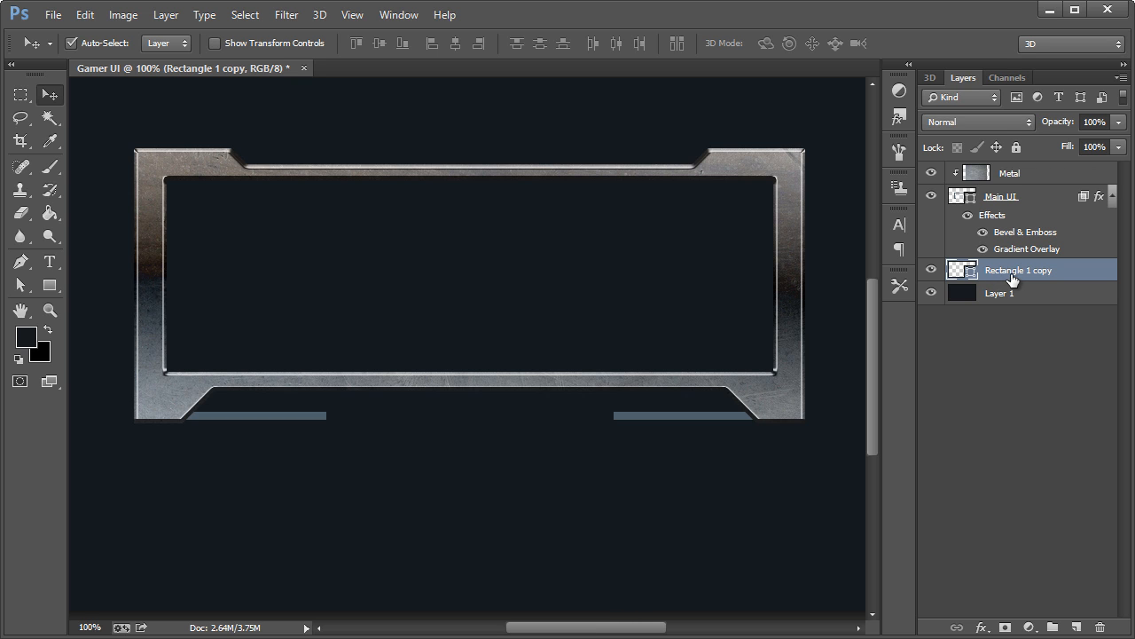
right_click(1012, 278)
click(876, 294)
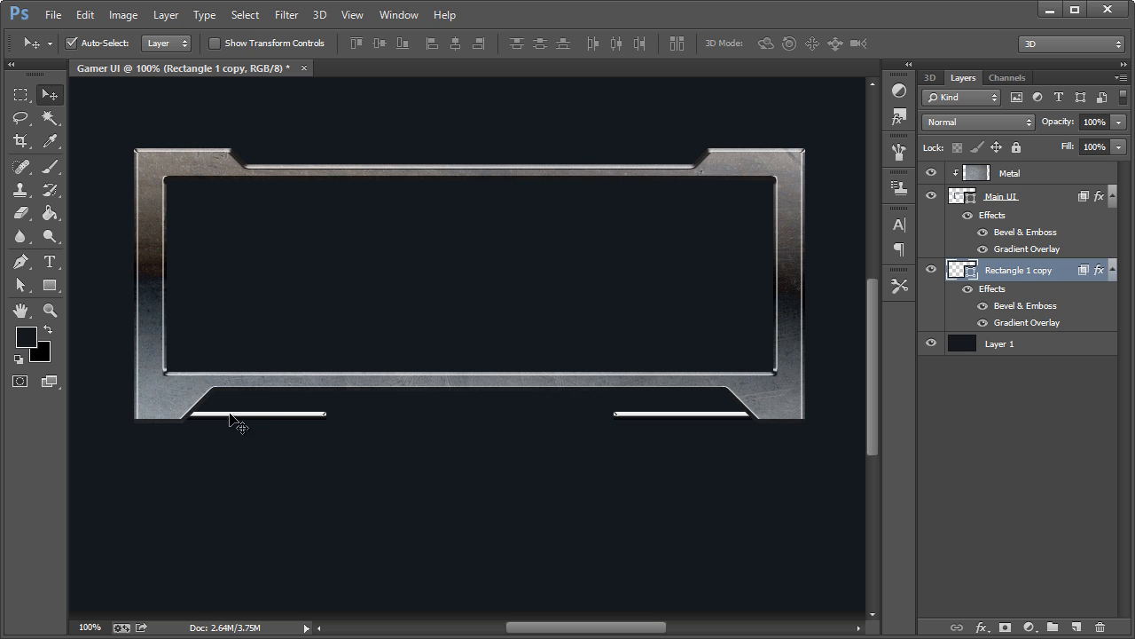
Step: Set Rectangle 1 copy's Bevel & Emboss to a size of 4 px and a depth of 154%, and apply the style
double_click(1018, 312)
drag(742, 198, 512, 0)
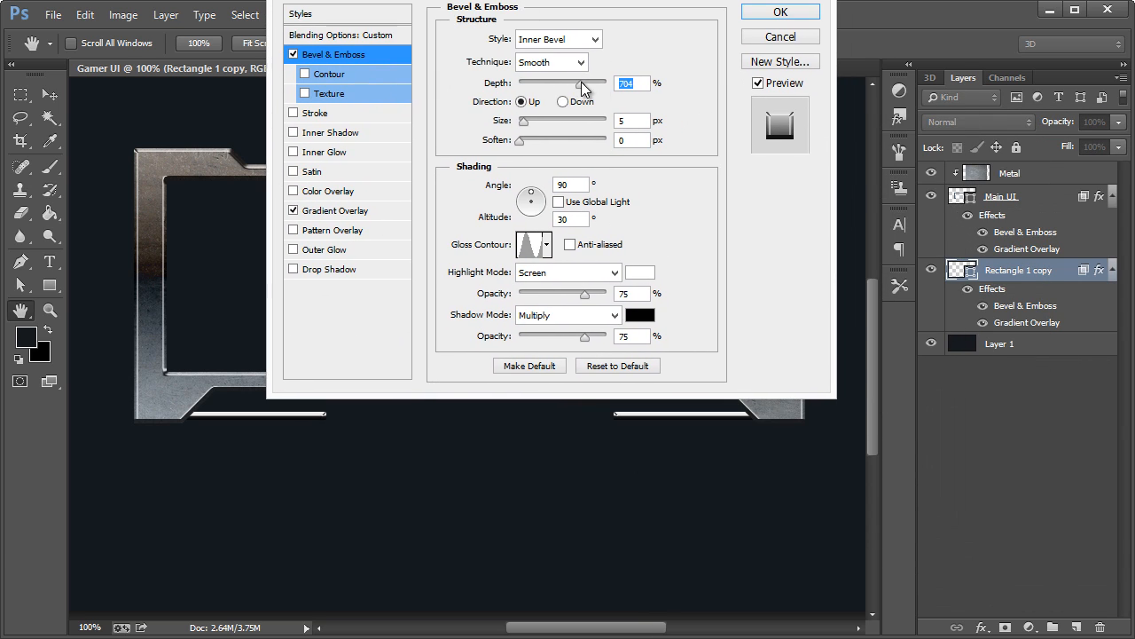
drag(523, 121, 522, 123)
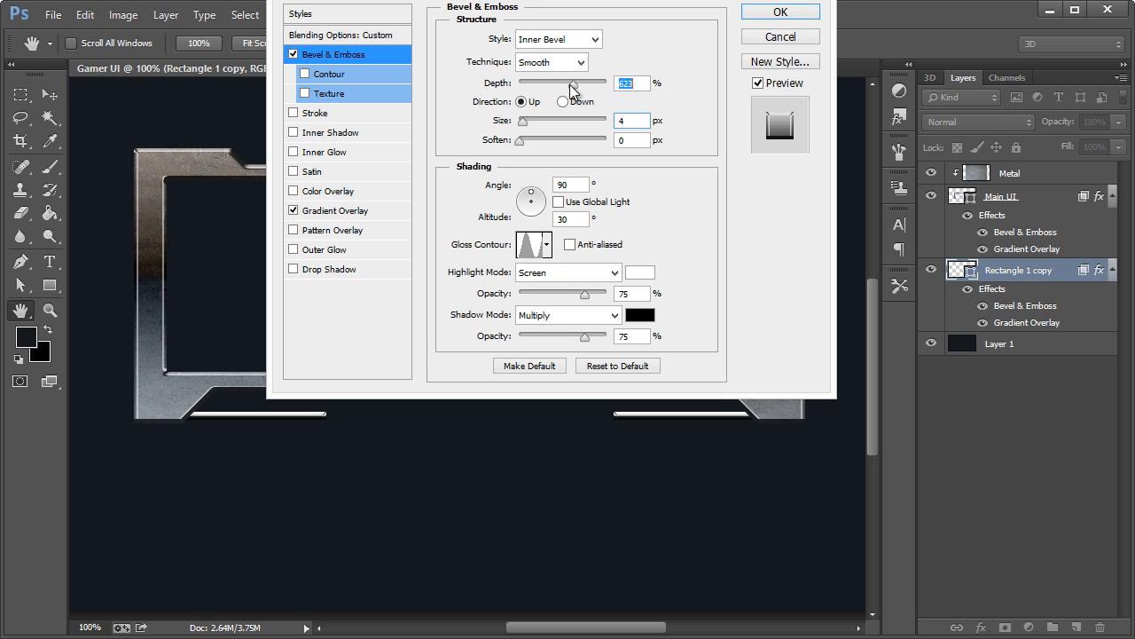
drag(569, 84, 533, 86)
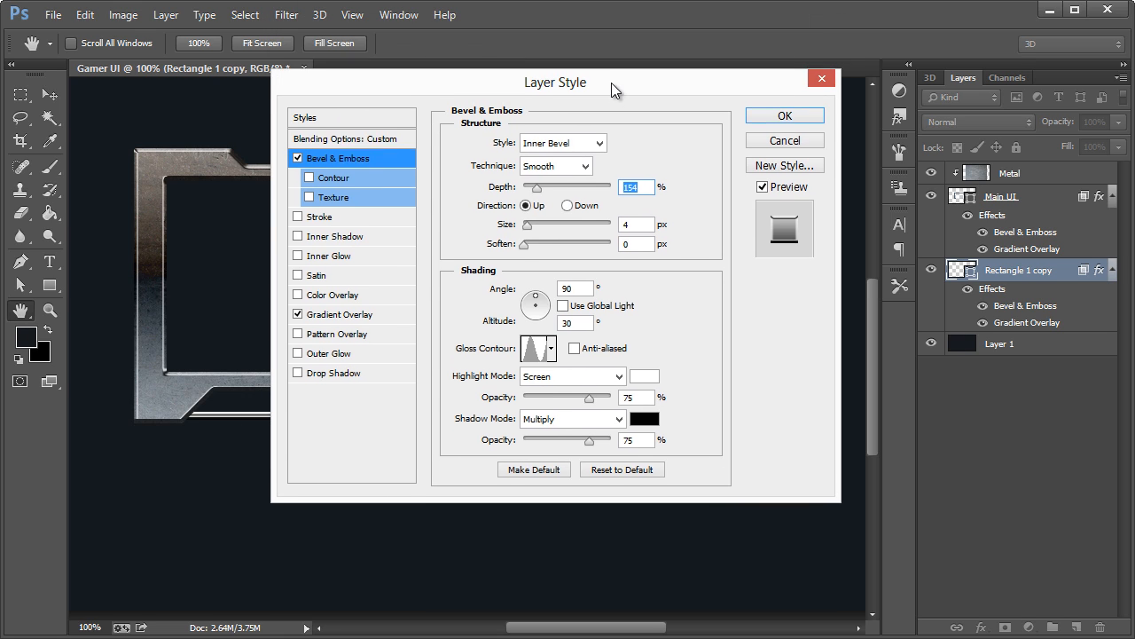
click(789, 118)
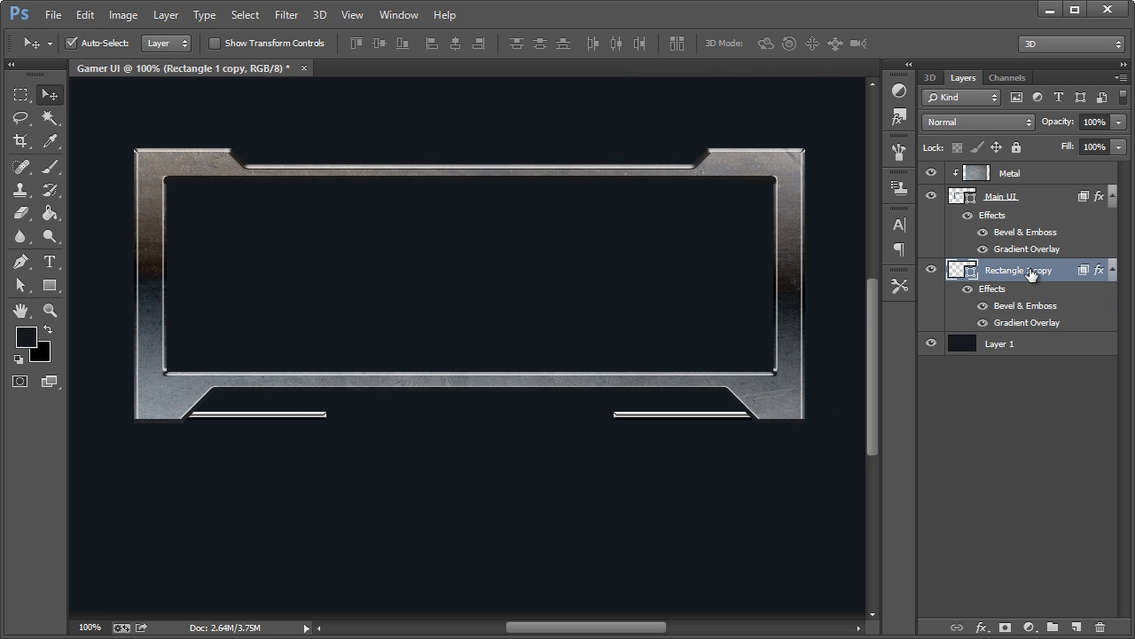
Step: Create a layer named shadow above Rectangle 1 copy, using the previous layer as its clipping mask
key(ctrl+shift+n)
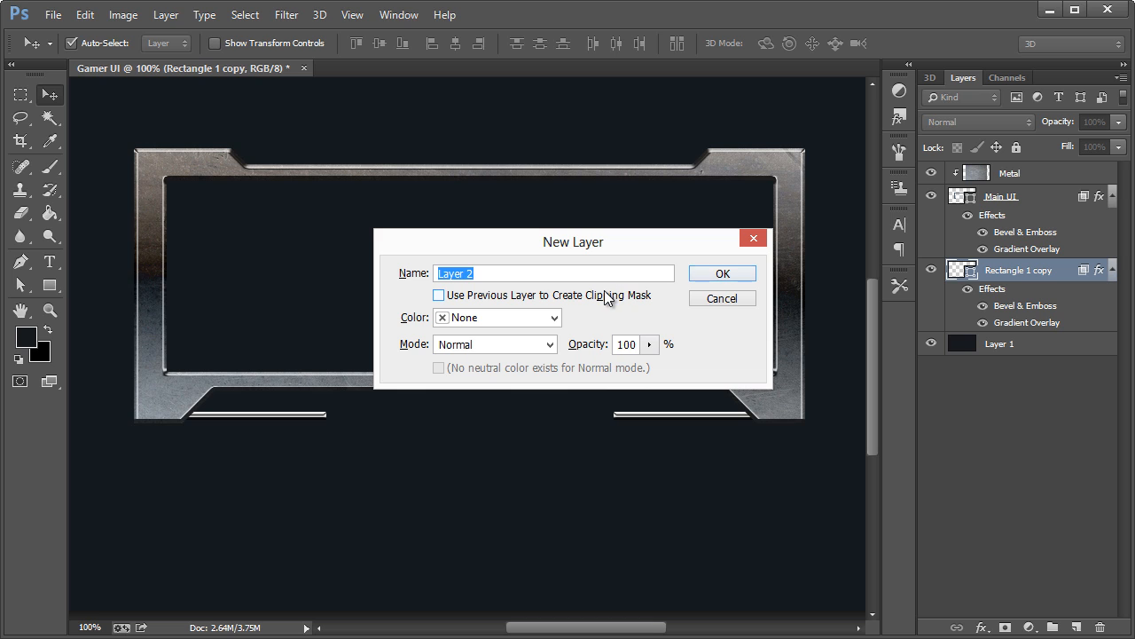
text(shadow)
click(554, 296)
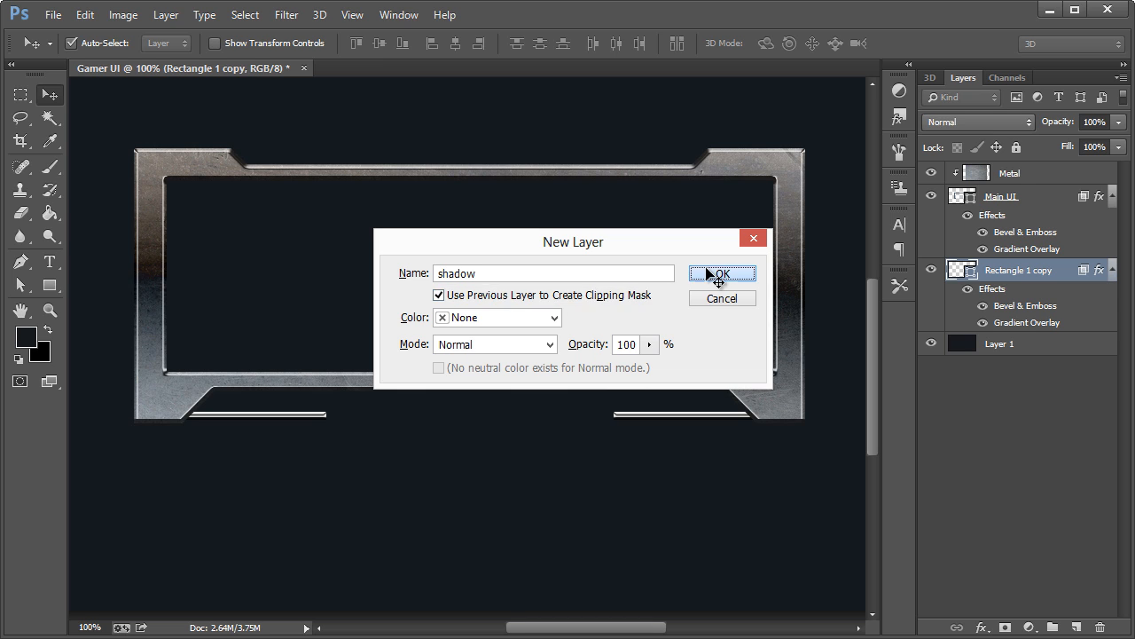
click(709, 272)
Step: Paint dark shading with a soft 85 px brush on the shadow layer where both accent bars meet the frame
click(50, 166)
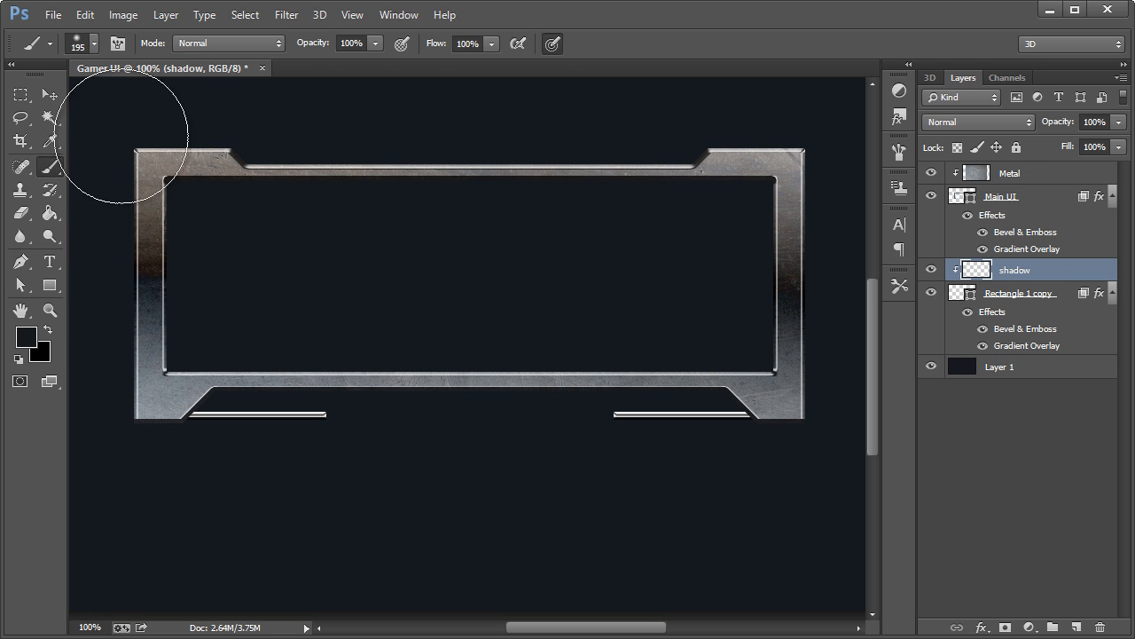
click(94, 43)
click(148, 98)
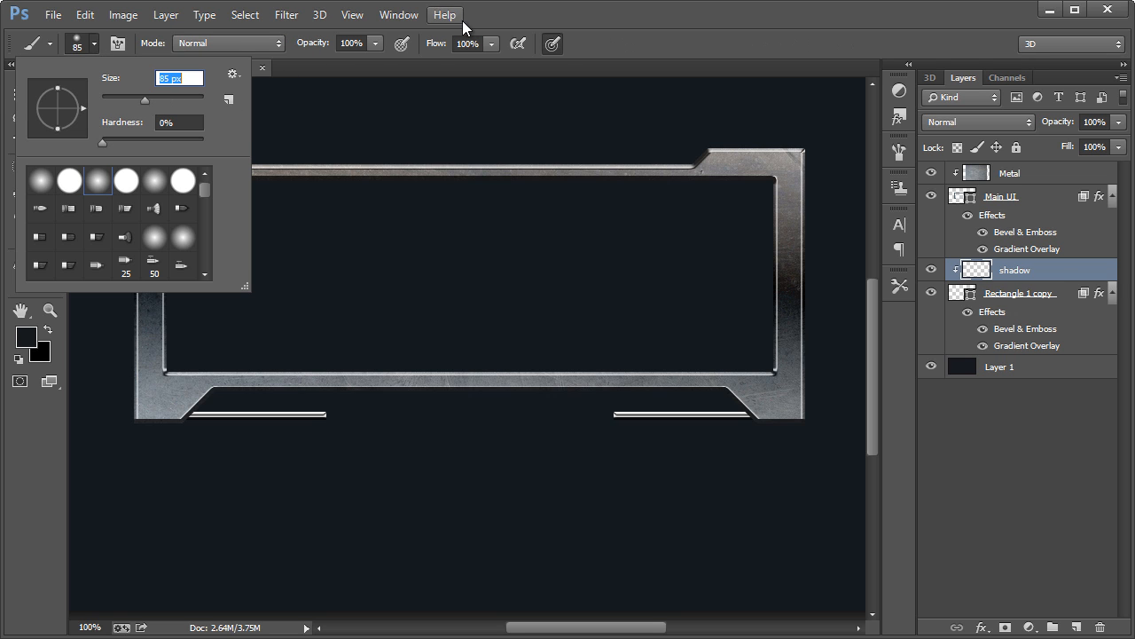
key(Return)
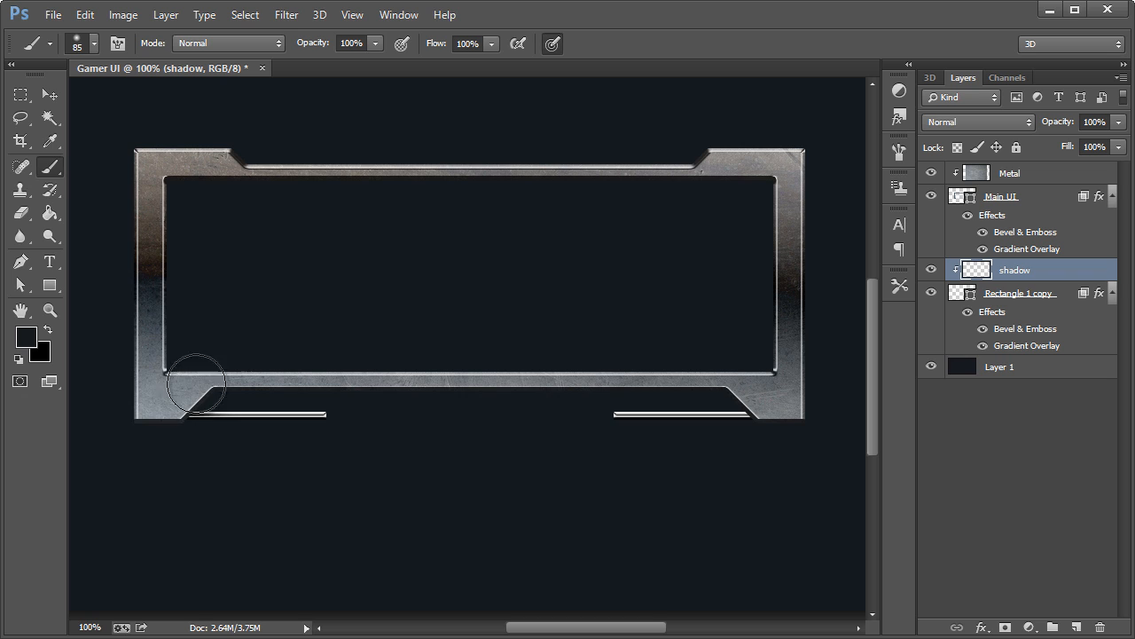
drag(178, 405, 159, 454)
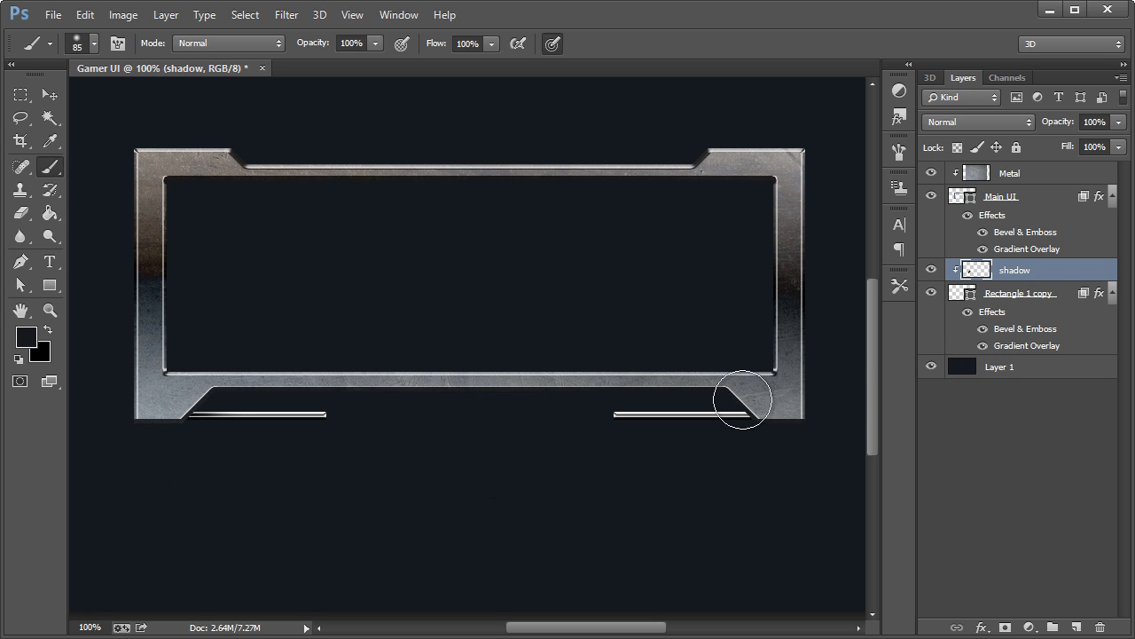
drag(754, 404, 801, 459)
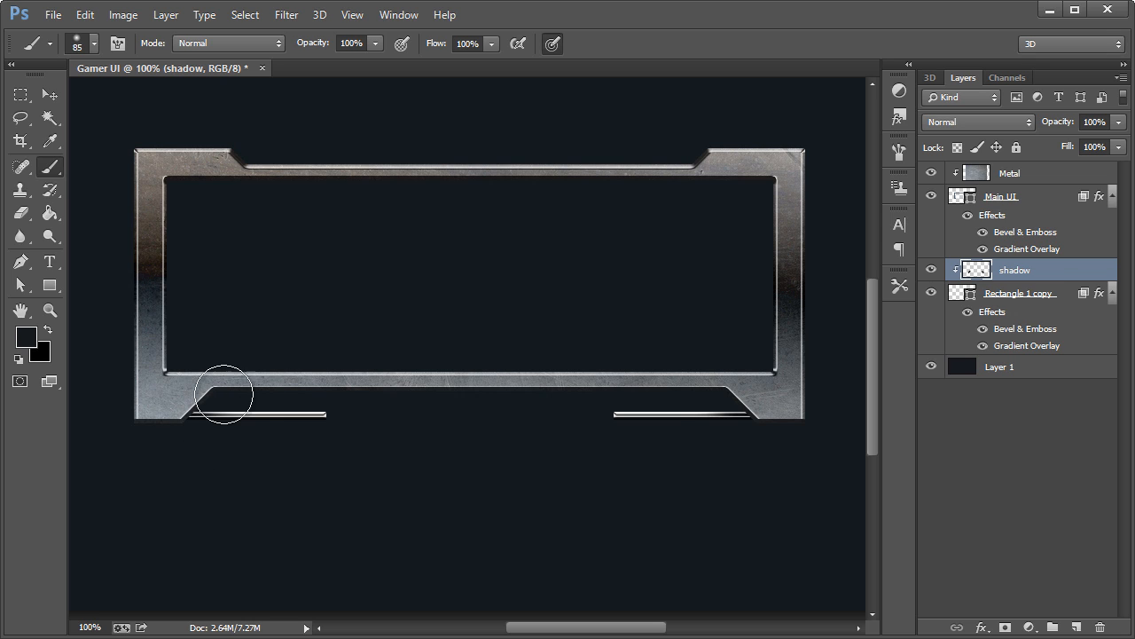
click(50, 94)
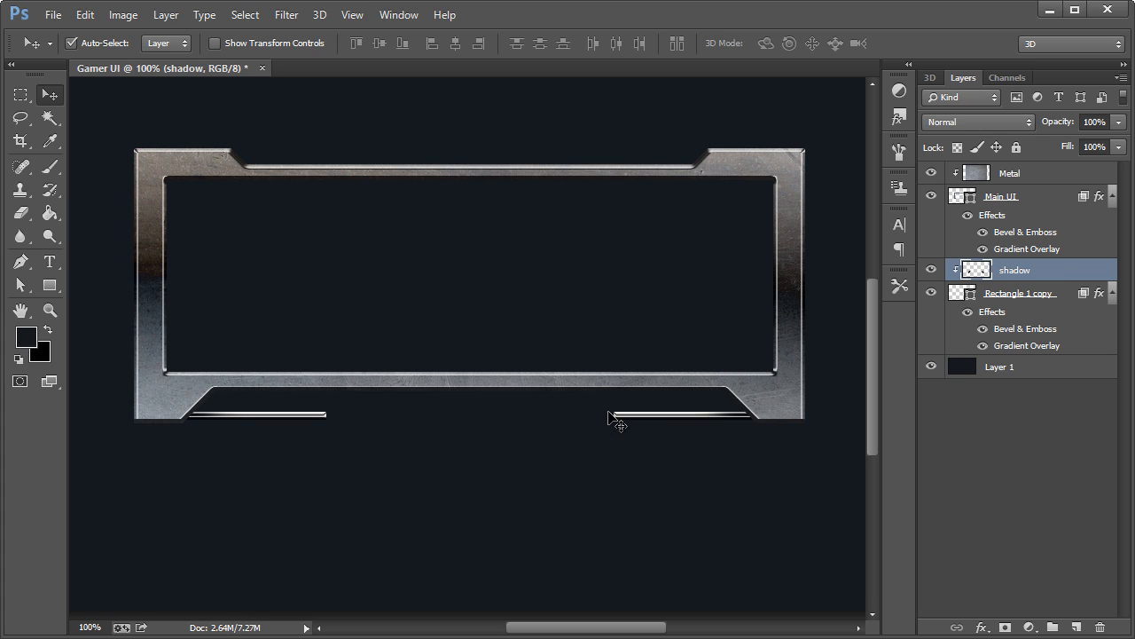
Step: Duplicate the shadow and Rectangle 1 copy layers together within the Gamer UI document
click(1021, 293)
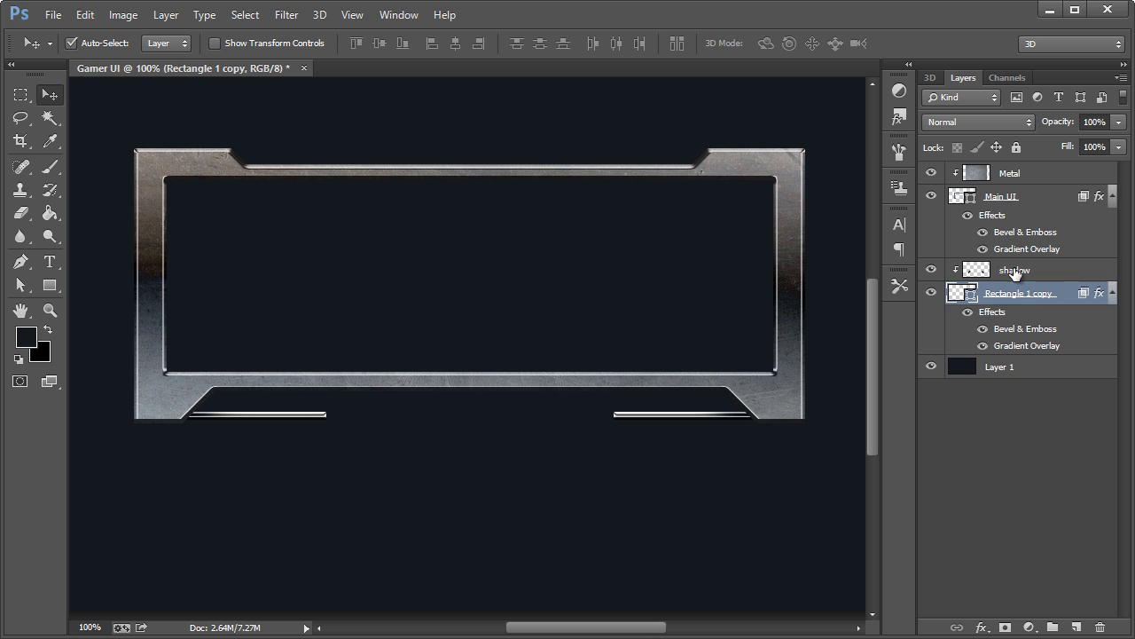
ctrl+click(1017, 274)
click(1017, 295)
ctrl+click(1016, 280)
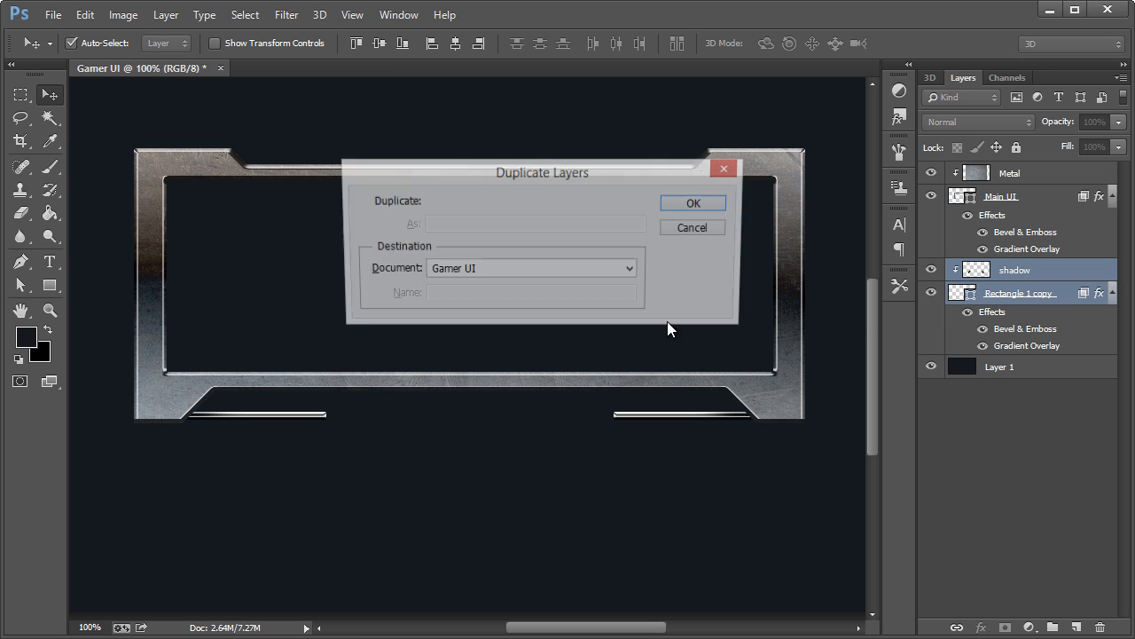
click(695, 204)
Step: Delete the shadow copy layer and place Rectangle 1 copy 2 directly above Layer 1 in the stack
click(1026, 279)
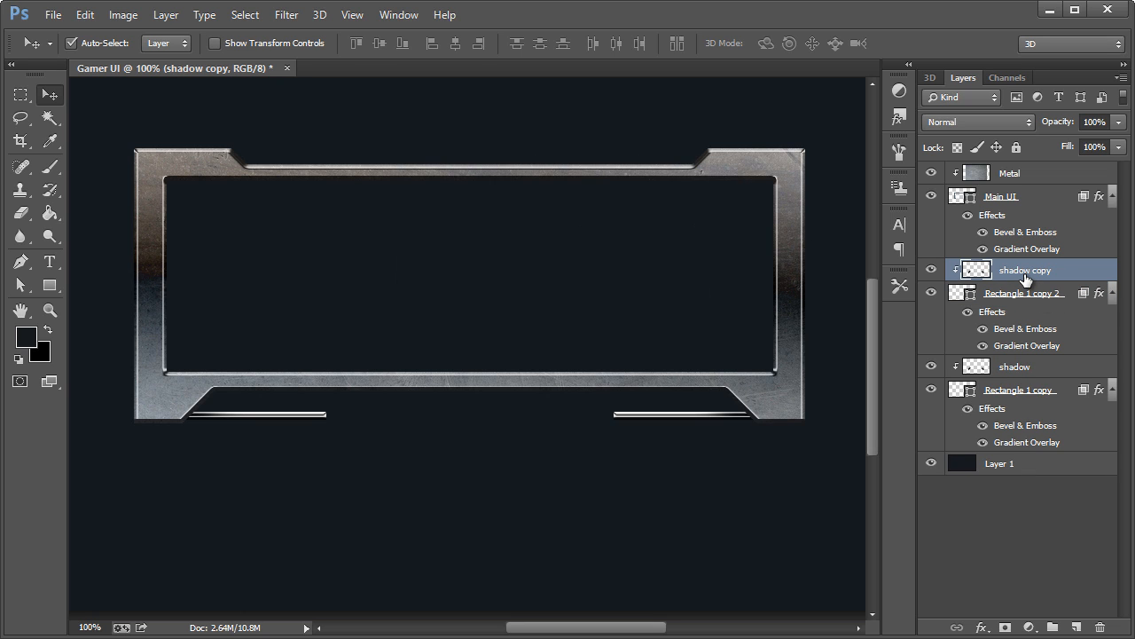
key(Delete)
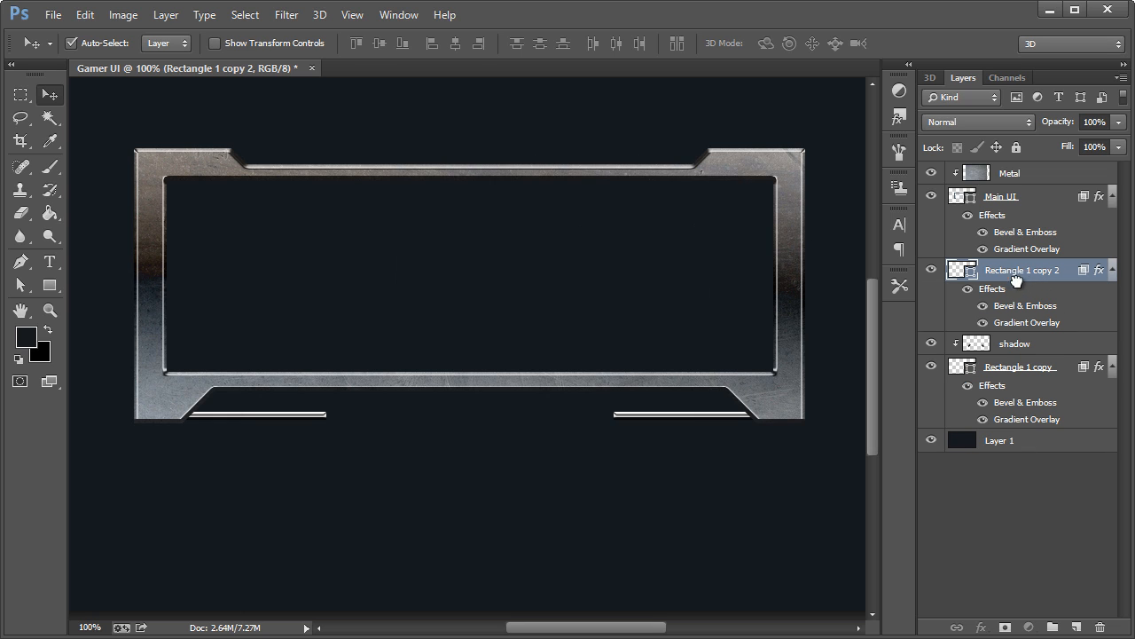
drag(1022, 280, 1014, 433)
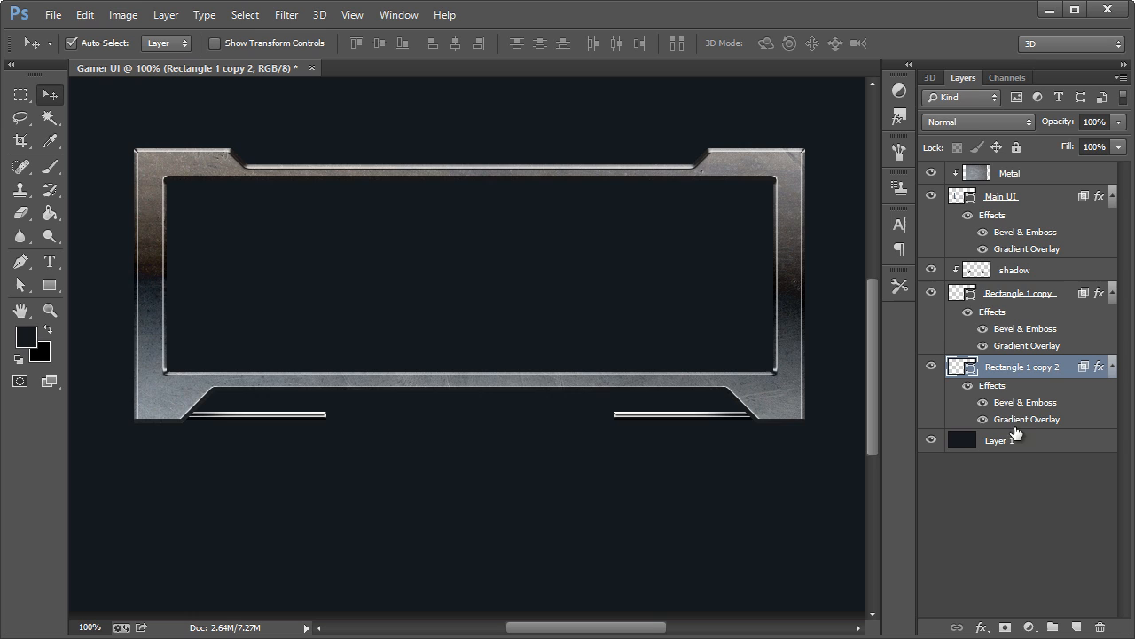
Step: Rename Rectangle 1 copy 2 as Thin Bar
double_click(1014, 366)
text(Thing Bar)
key(Return)
double_click(1012, 368)
click(1010, 368)
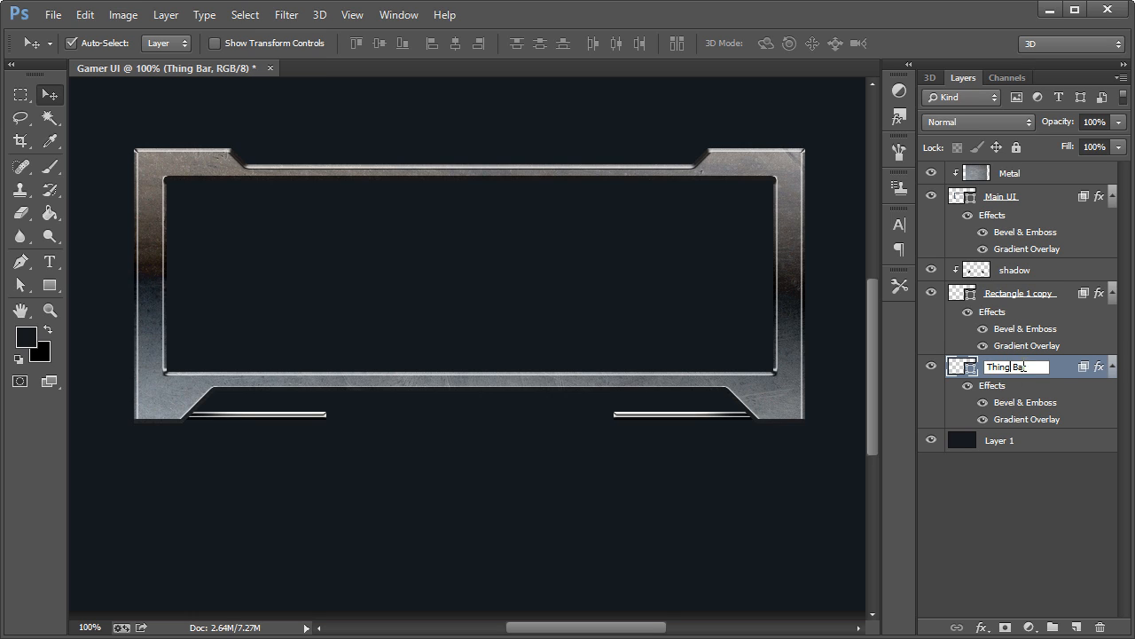
key(BackSpace)
key(Return)
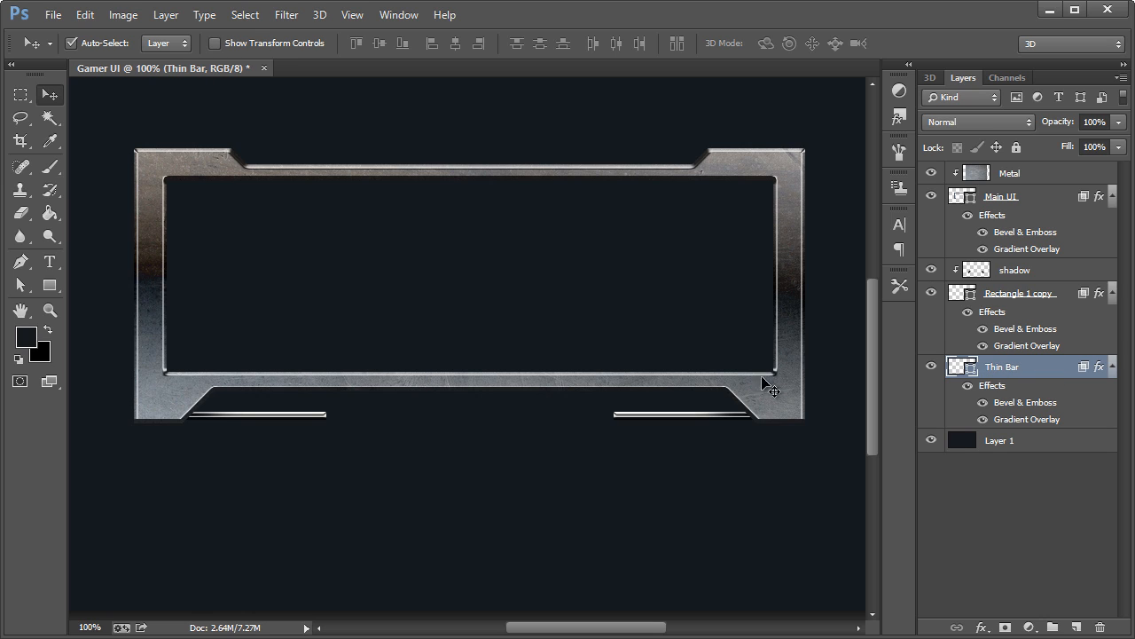
Step: Turn off Auto-Select and move the Thin Bar shapes straight down, clear of the frame and accent bars
click(81, 41)
drag(489, 318, 491, 361)
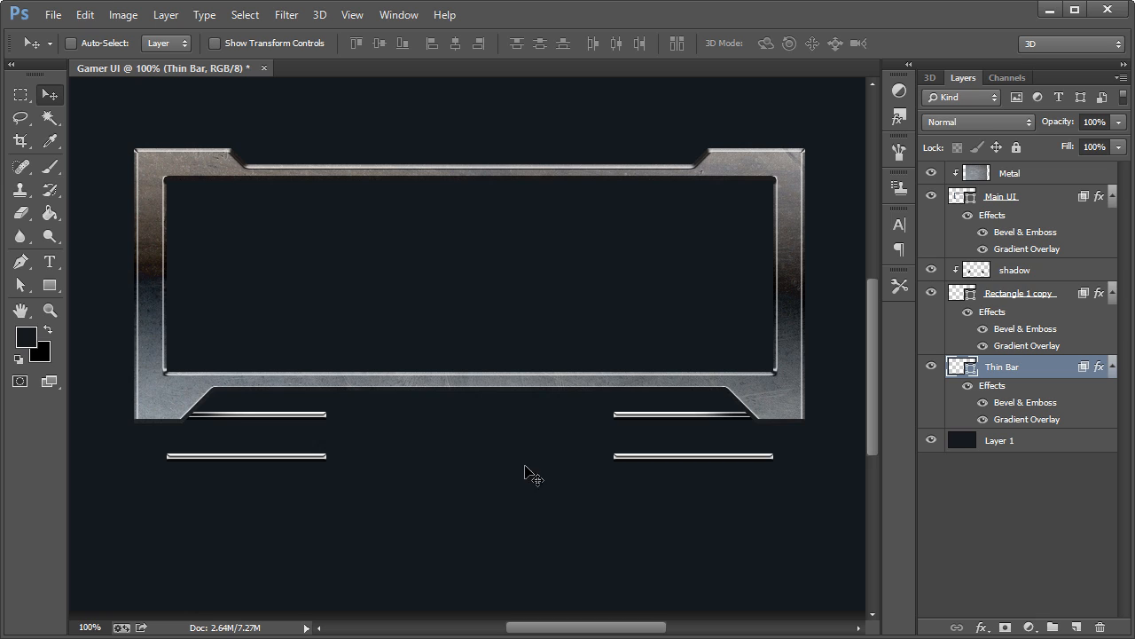
Step: Try to delete the right-hand bar of the Thin Bar shape with the Path Selection tool, and undo the deletion
click(21, 287)
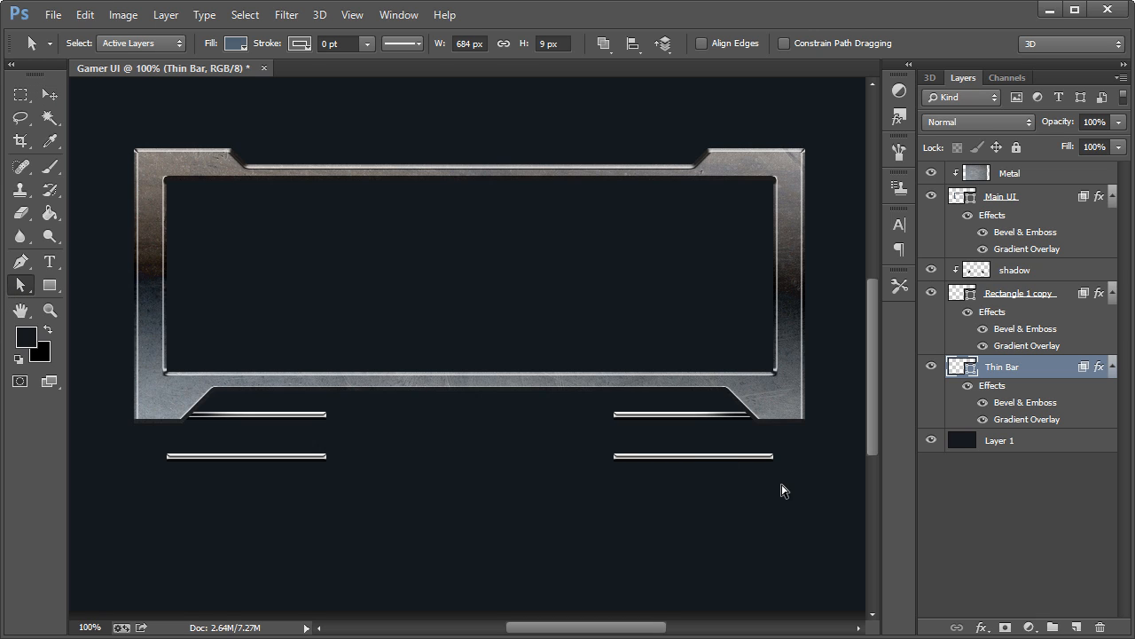
drag(792, 489, 532, 410)
key(Delete)
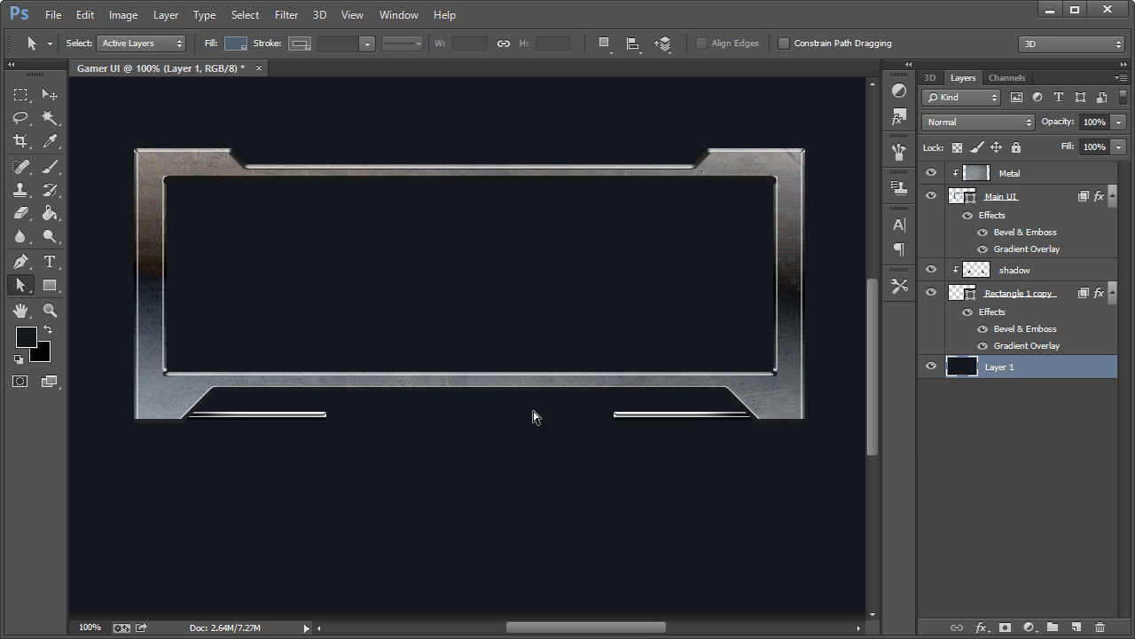
key(ctrl+z)
Step: Show the document's hidden extras, including the grid and path outlines
key(ctrl+h)
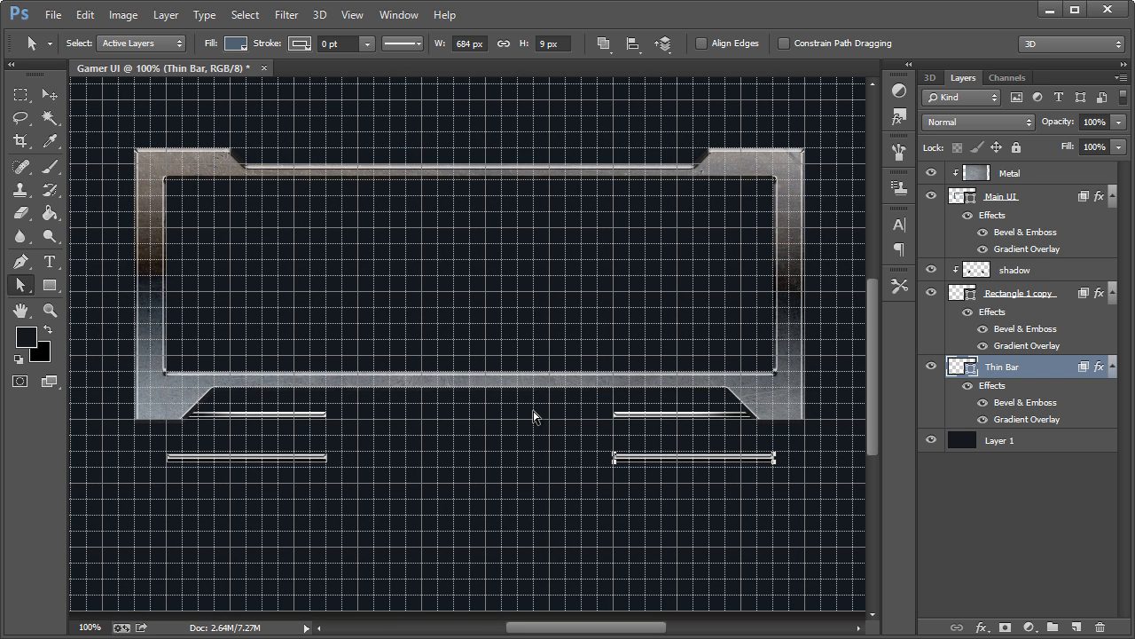
Step: Delete the right-hand bar of the Thin Bar shape and hide the grid
click(601, 470)
drag(587, 442, 803, 506)
key(Delete)
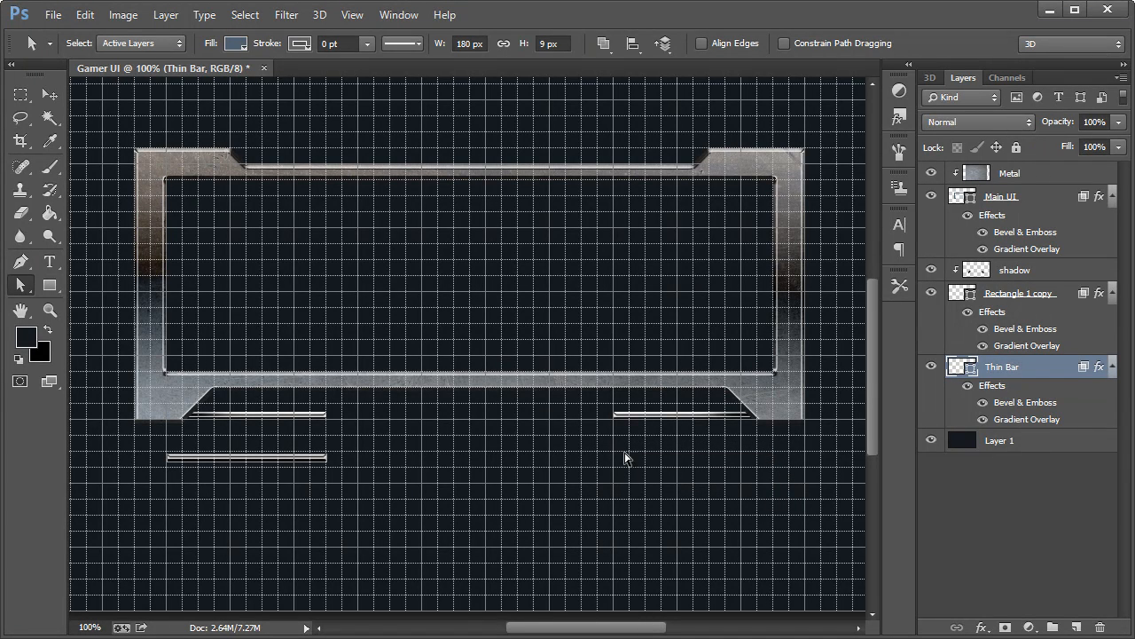
click(353, 15)
key(Escape)
key(ctrl+apostrophe)
Step: Move the remaining thin bar into the gap between the accent bars and scale its height to 55.56%
click(50, 94)
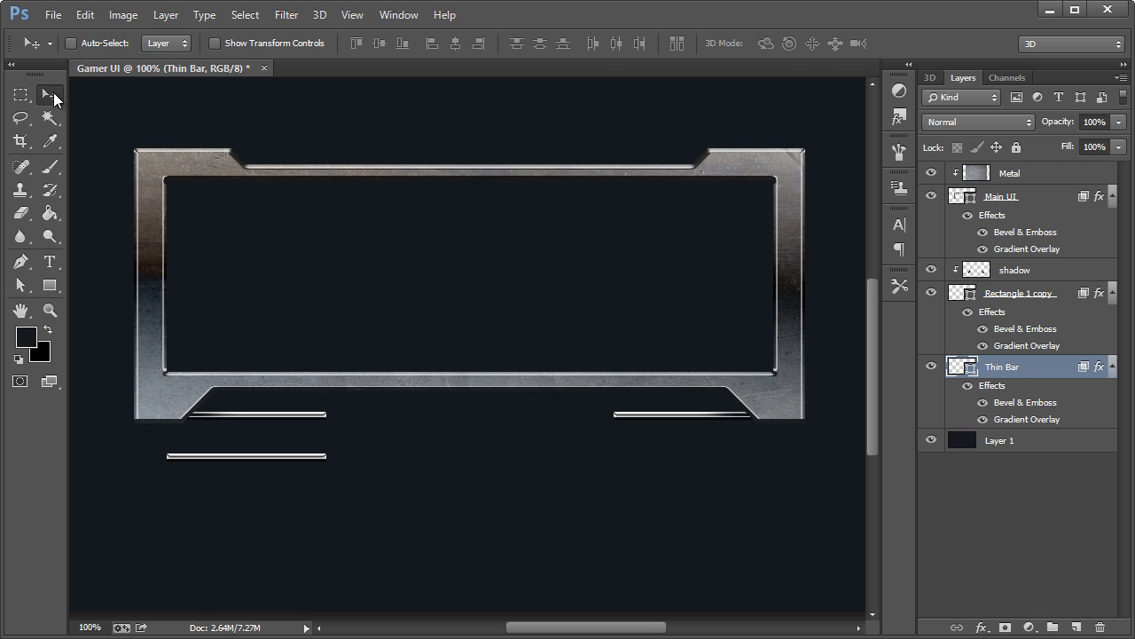
drag(245, 456, 477, 422)
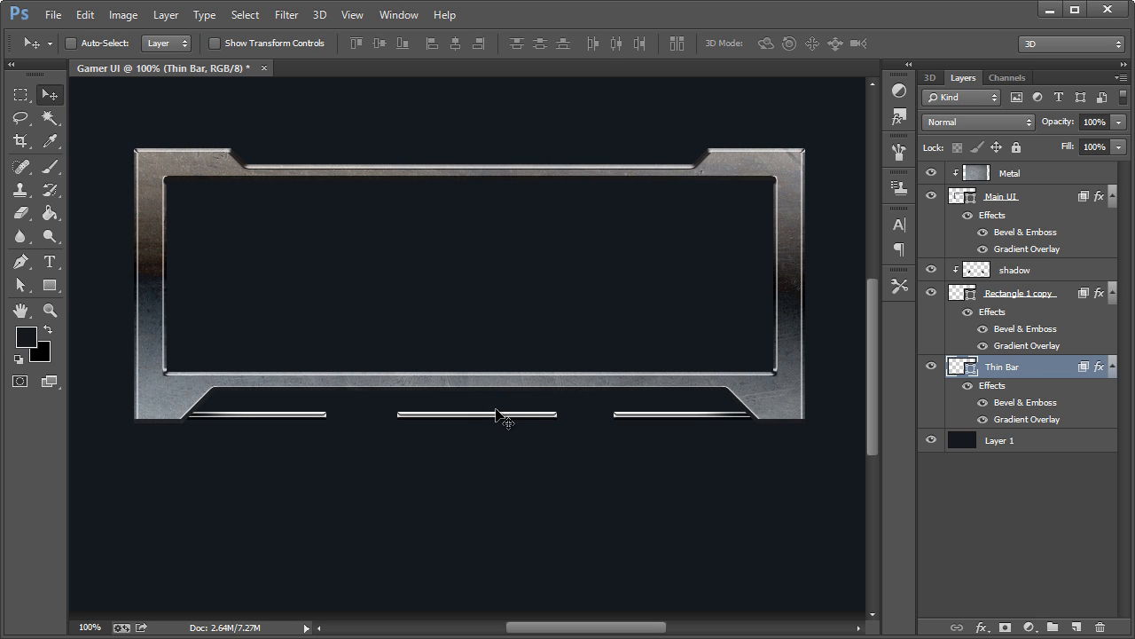
key(ctrl+t)
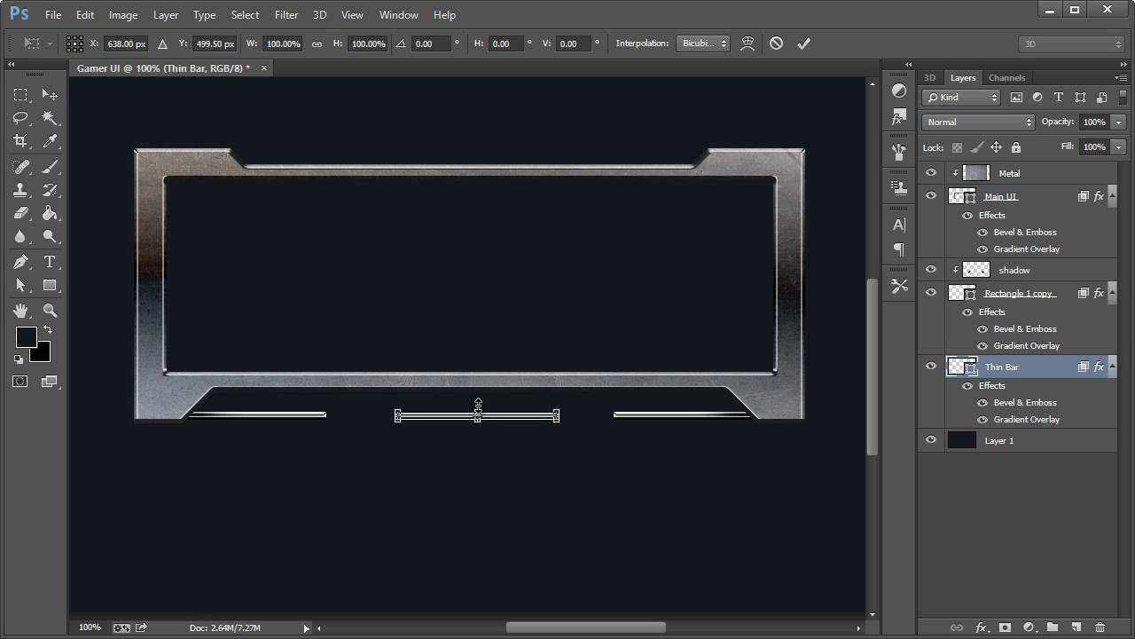
drag(478, 404, 485, 404)
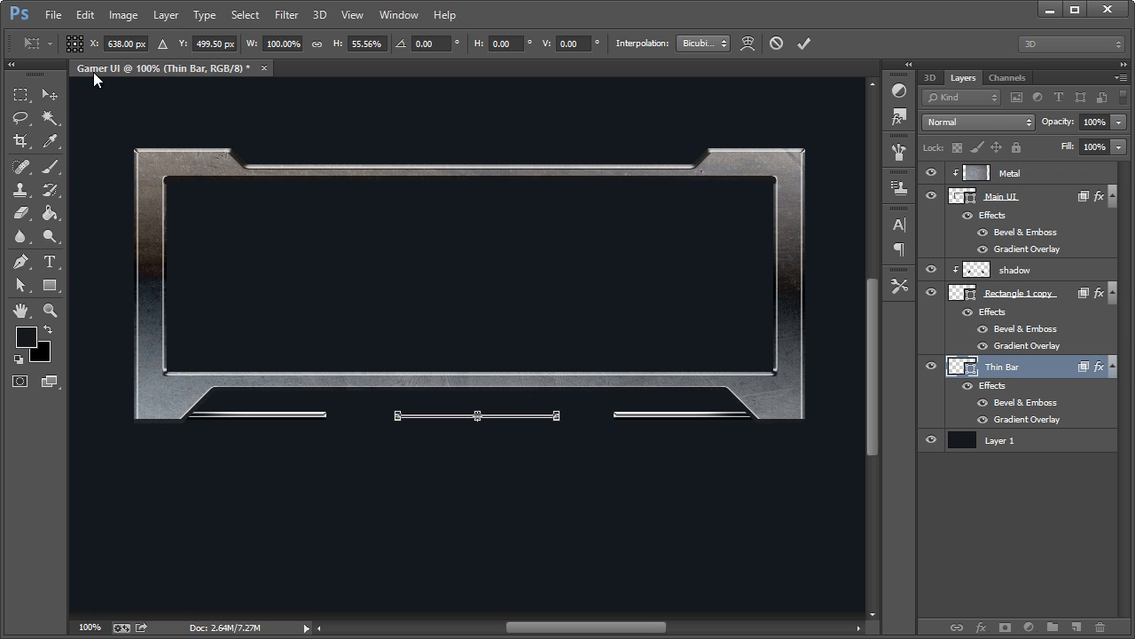
click(51, 94)
click(236, 47)
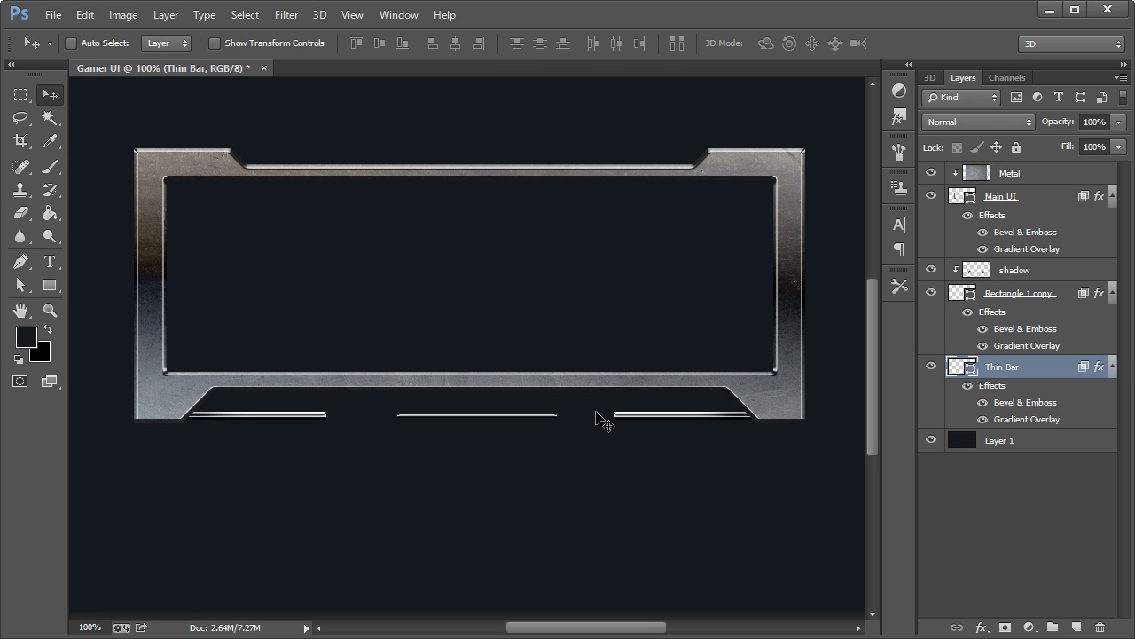
Step: Stretch the thin bar symmetrically to 213.33% width so both ends reach the accent bars
key(ctrl+t)
drag(559, 415, 645, 419)
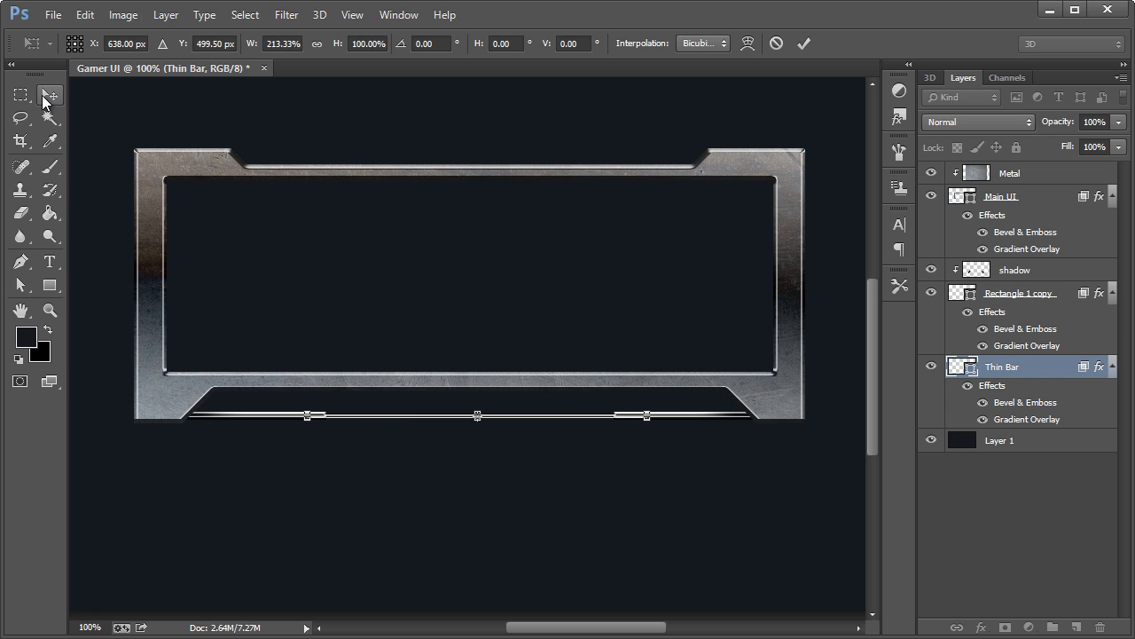
click(48, 95)
click(326, 47)
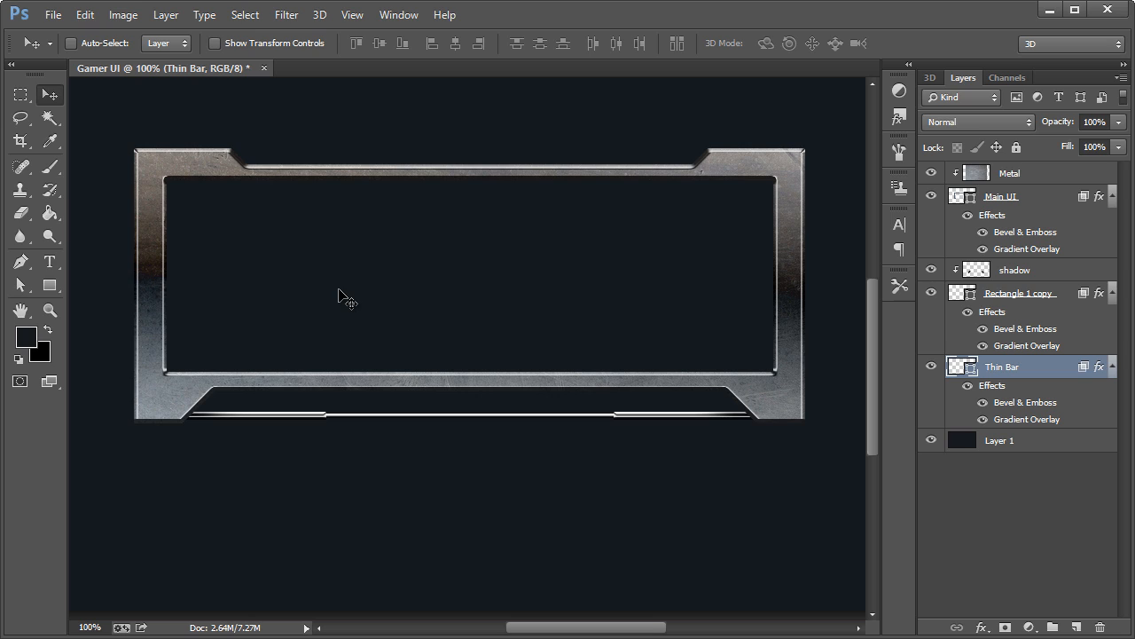
Step: Lower the Thin Bar layer's opacity to 59% and collapse the effects lists of Thin Bar and Rectangle 1 copy
click(1118, 122)
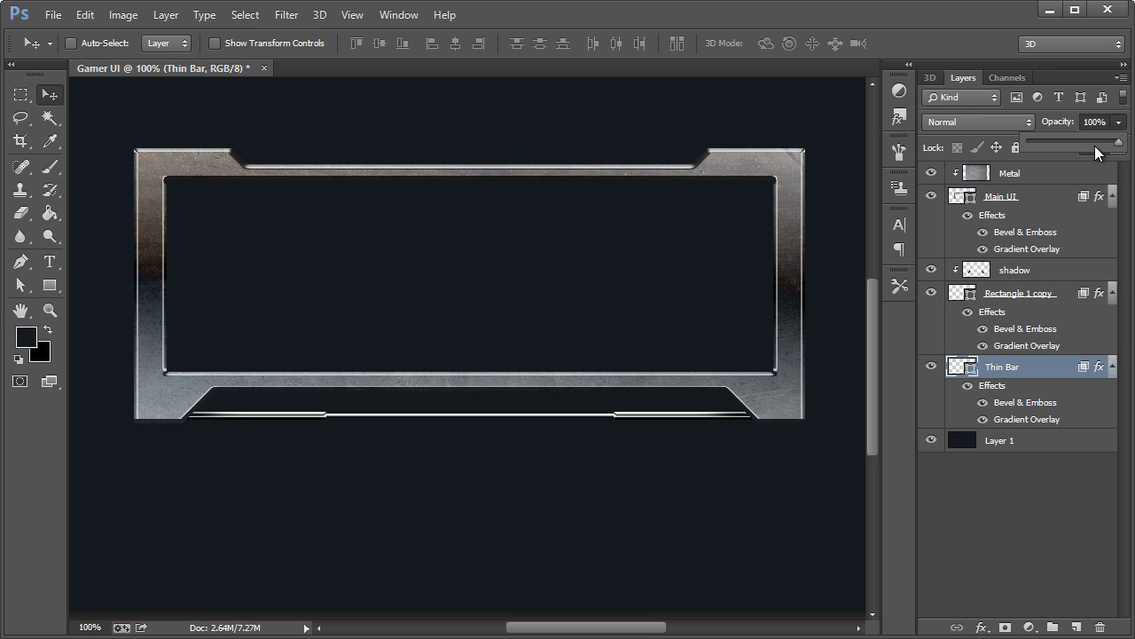
mouse_move(1095, 145)
mouse_down()
mouse_move(1060, 140)
mouse_move(1082, 141)
mouse_up()
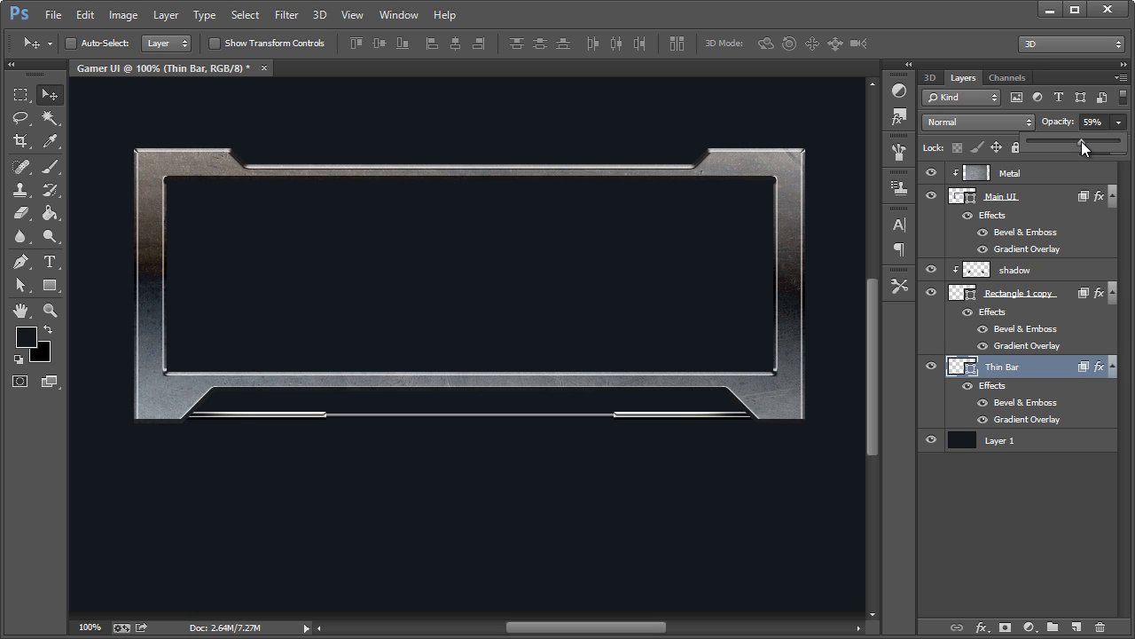
click(1018, 412)
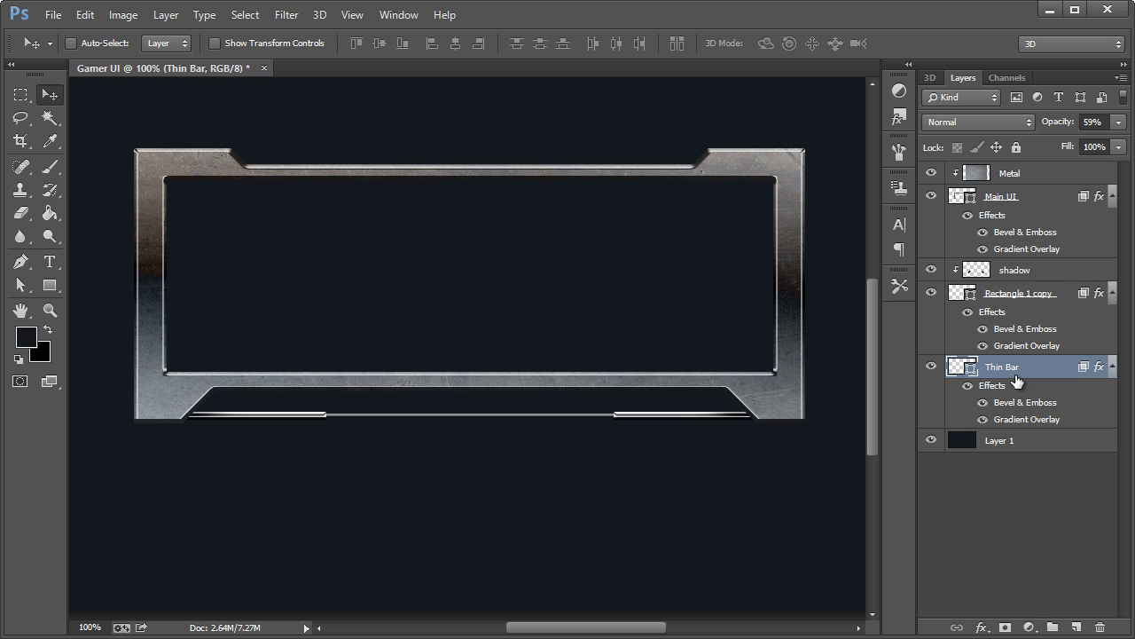
click(1112, 367)
click(1113, 294)
Step: On a new layer above Metal, draw a 12 px circle in the frame's upper-left corner and nudge it slightly left
scroll(555, 403, up, 1)
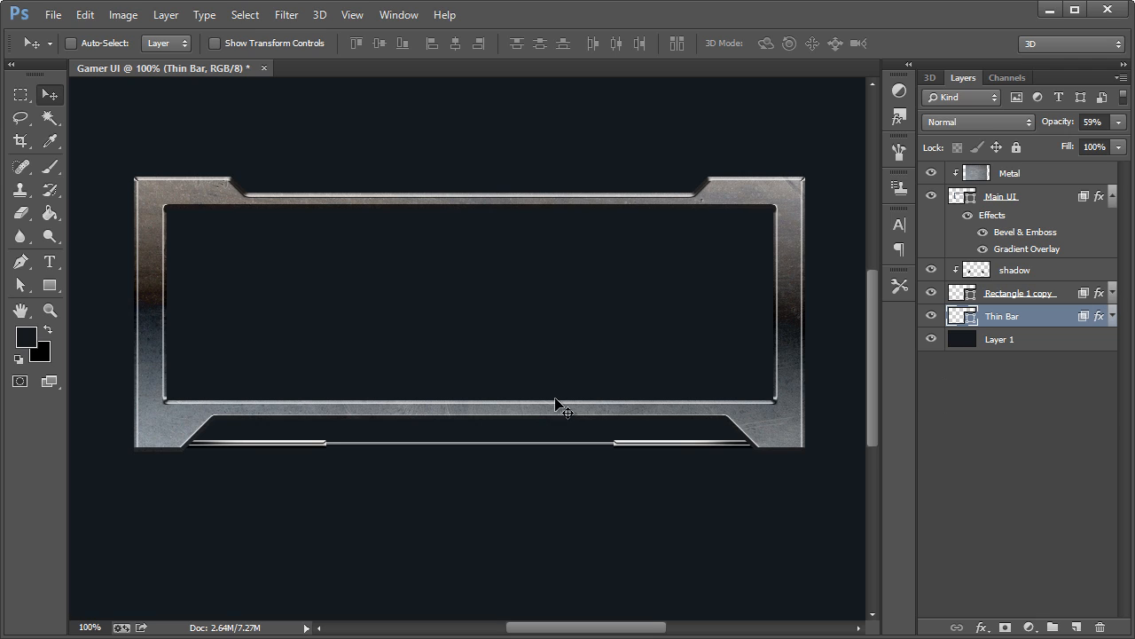
scroll(555, 404, up, 1)
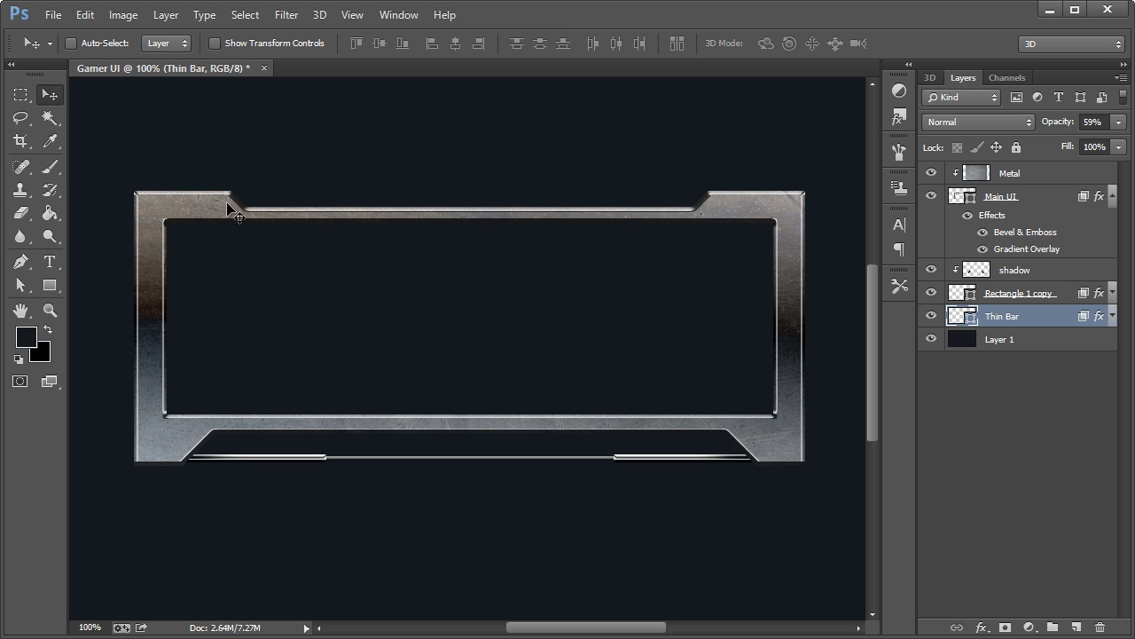
click(47, 308)
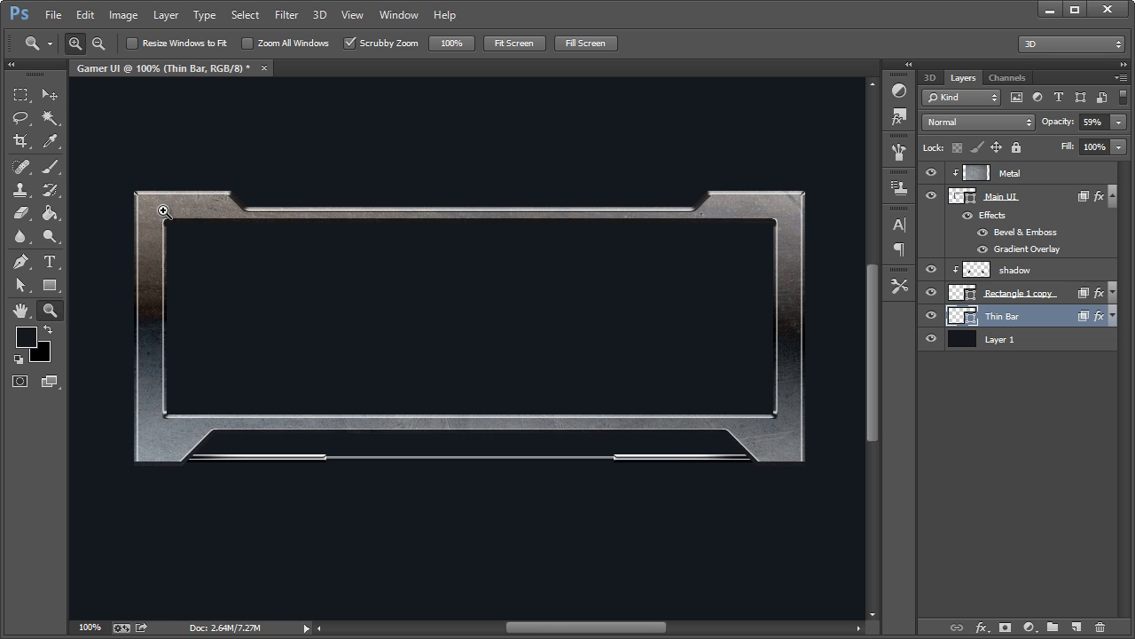
click(164, 210)
drag(53, 281, 101, 314)
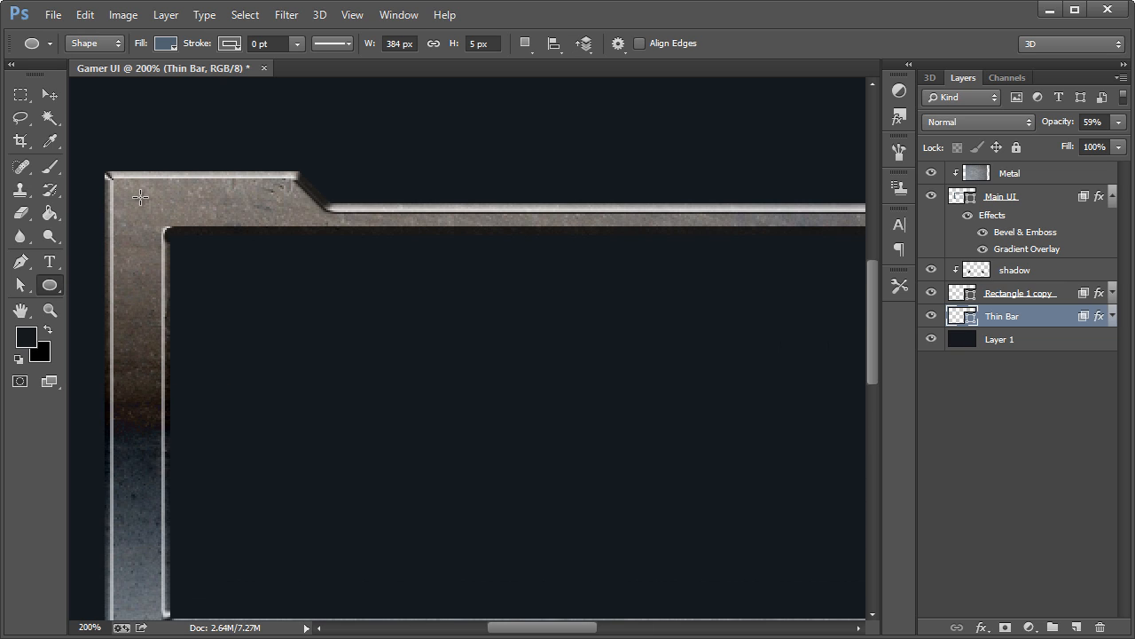
click(1011, 201)
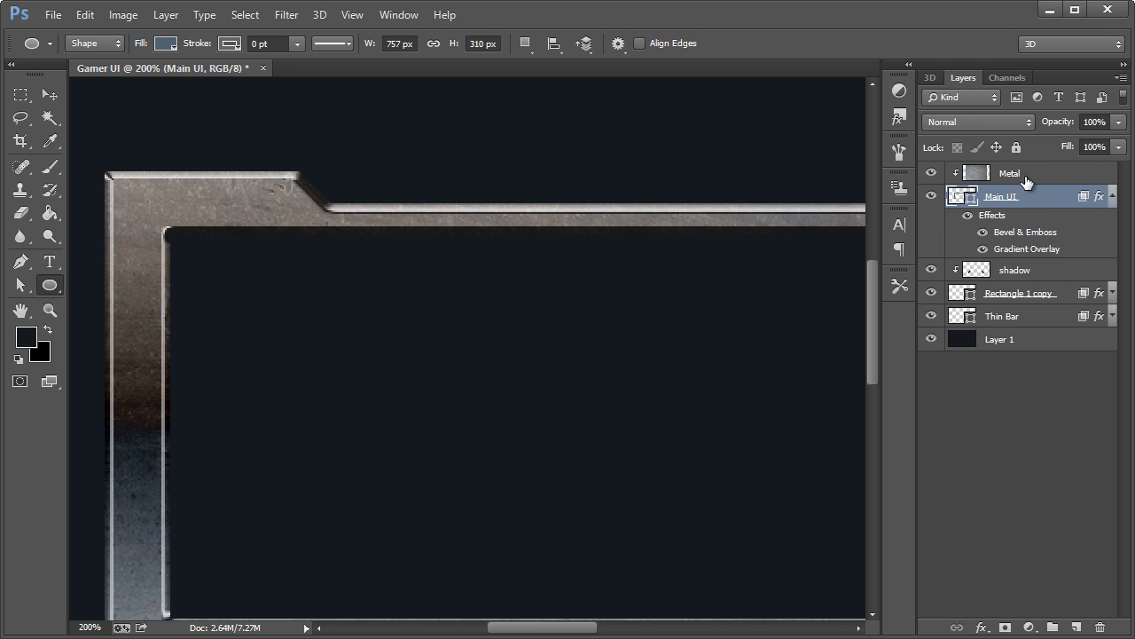
click(1041, 170)
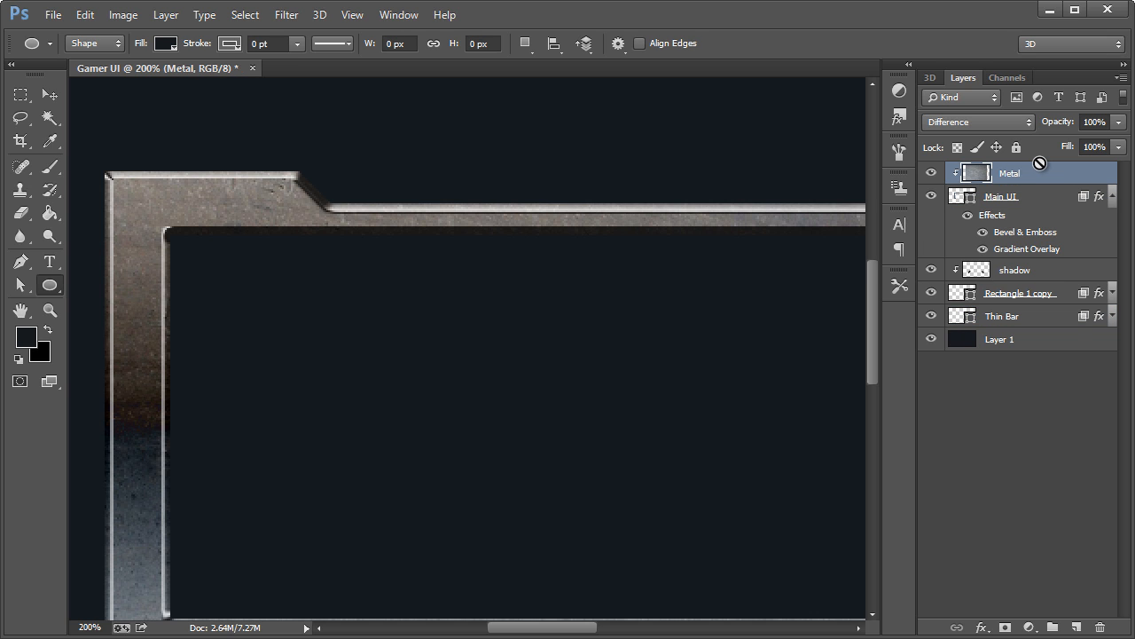
key(ctrl+shift+n)
click(748, 272)
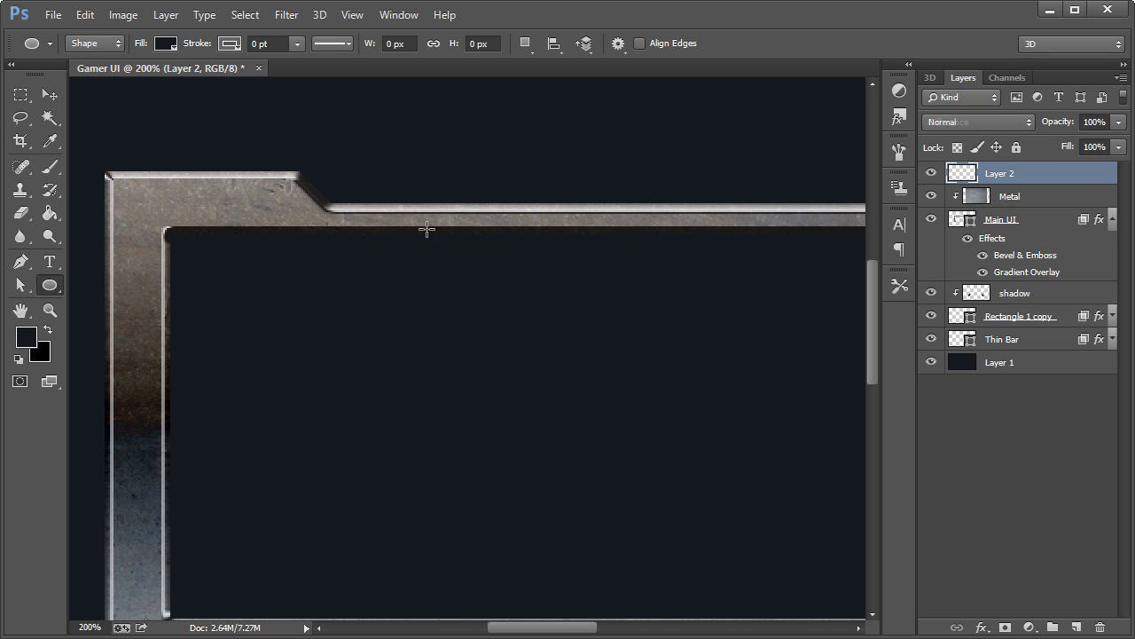
drag(153, 200, 166, 213)
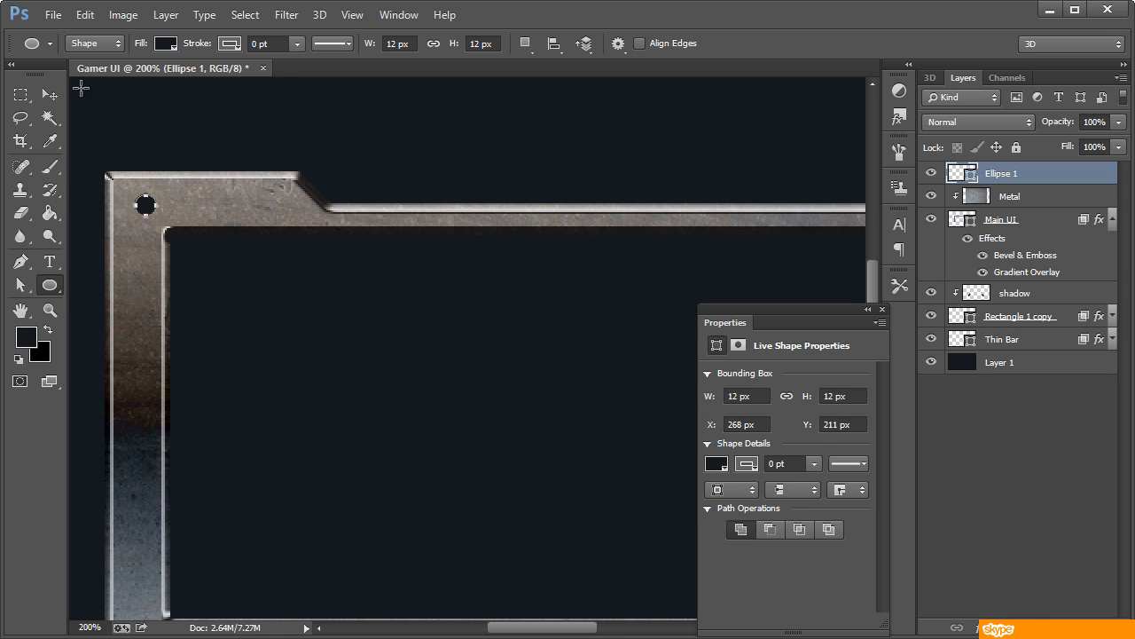
key(Left)
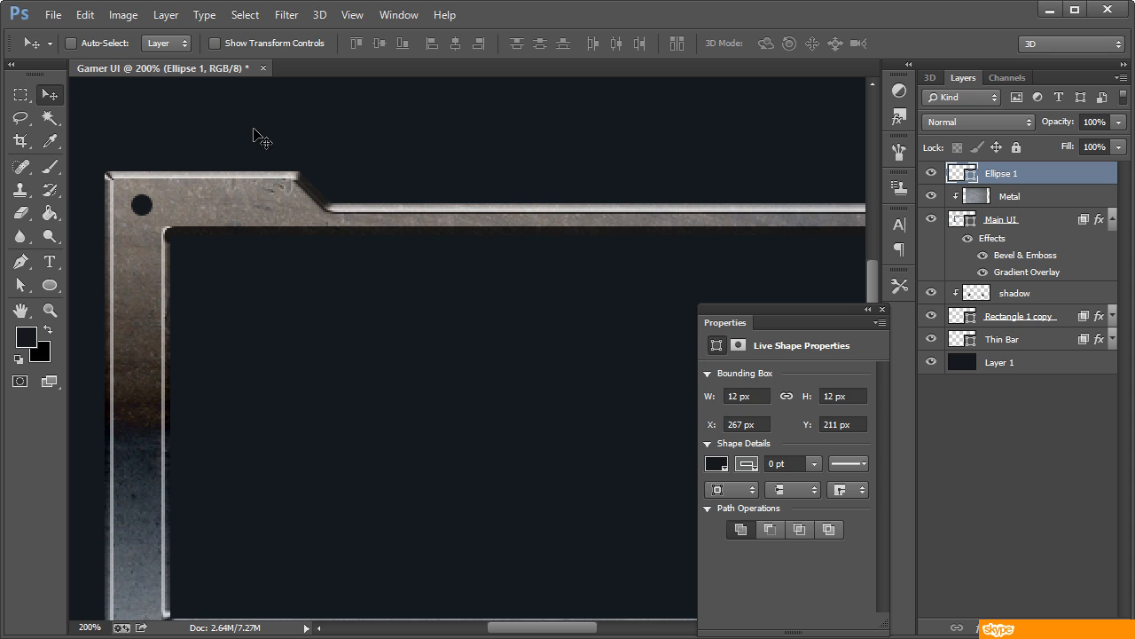
key(Left)
Step: Rename the Rectangle 1 copy layer as Thicker Bar
right_click(1014, 317)
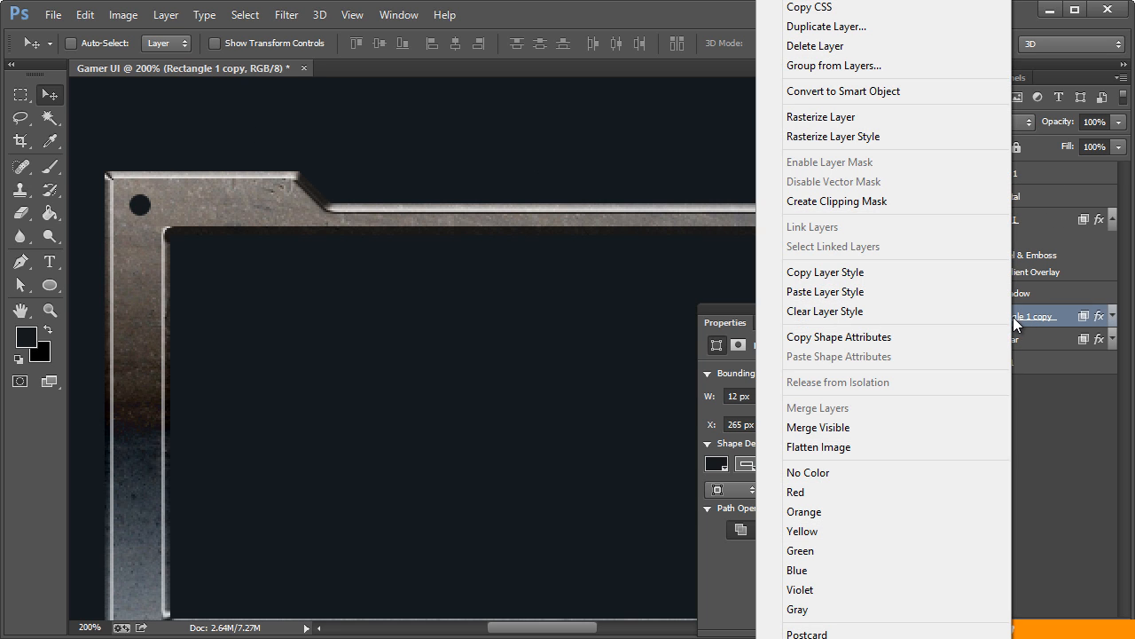
click(1034, 324)
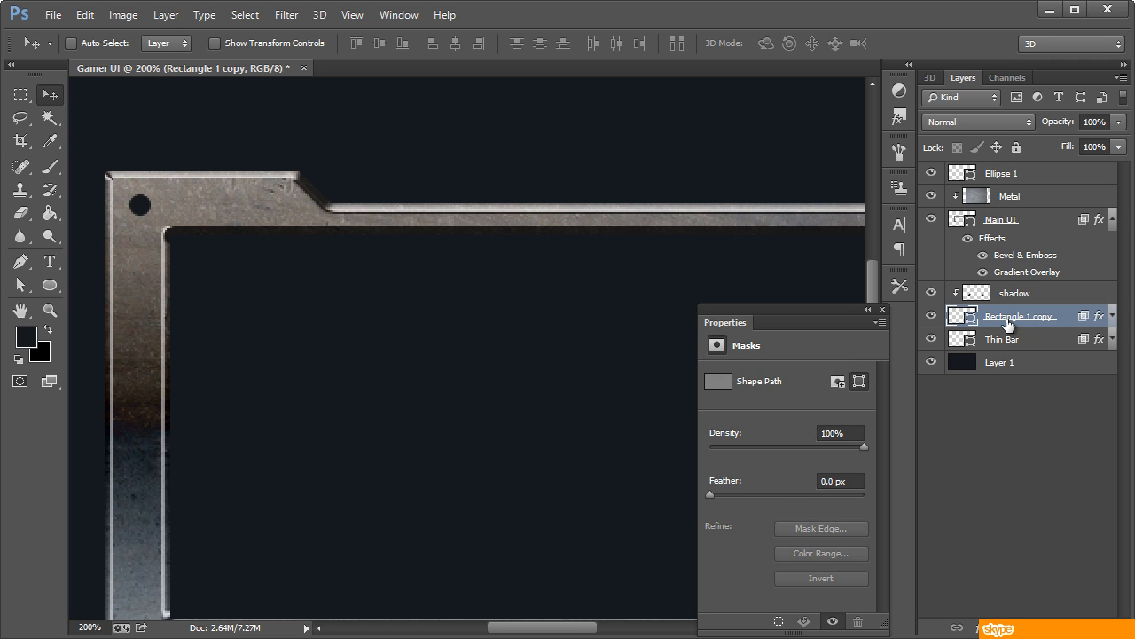
right_click(1007, 321)
click(1022, 321)
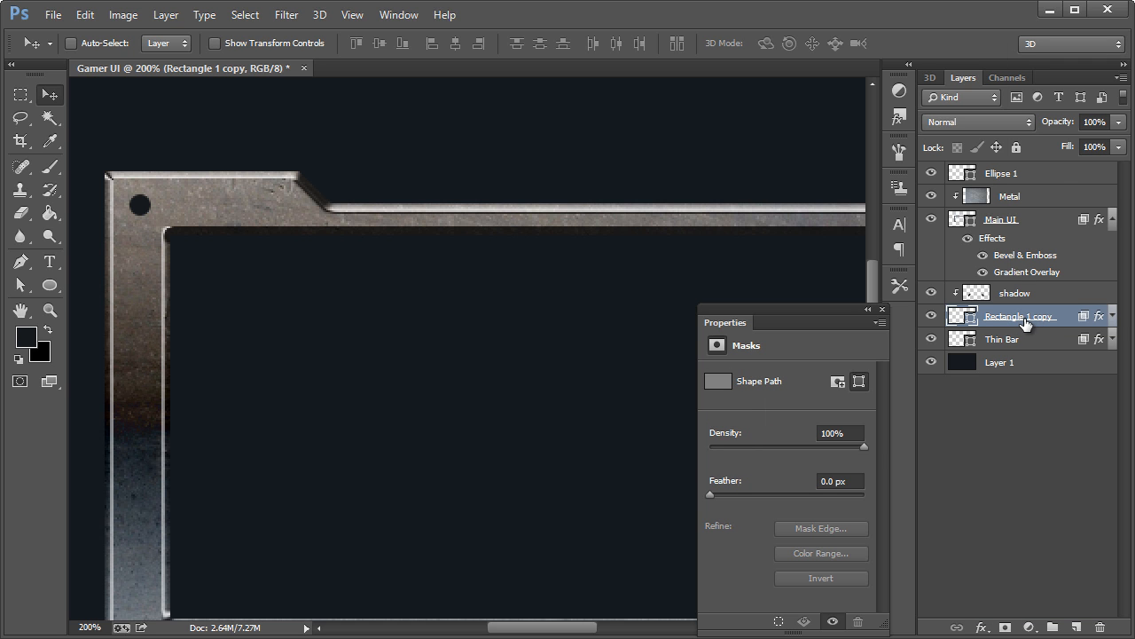
double_click(1025, 319)
text(Thicker Bar)
key(Return)
Step: Copy the Thicker Bar layer's style and paste it onto the Ellipse 1 layer
right_click(1025, 319)
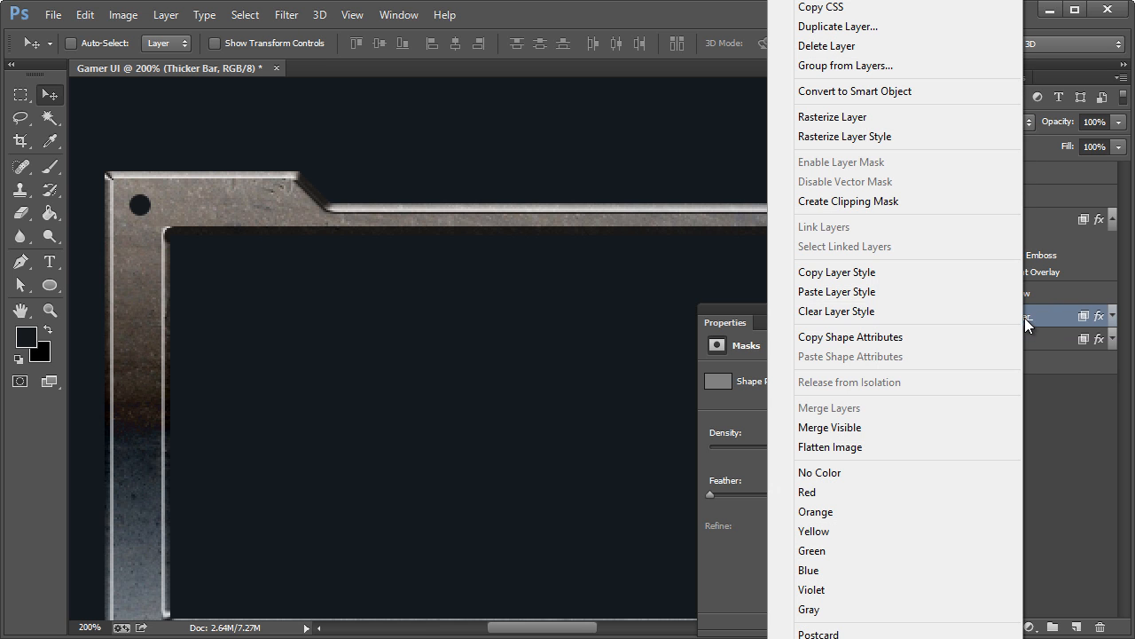
click(903, 277)
right_click(1000, 175)
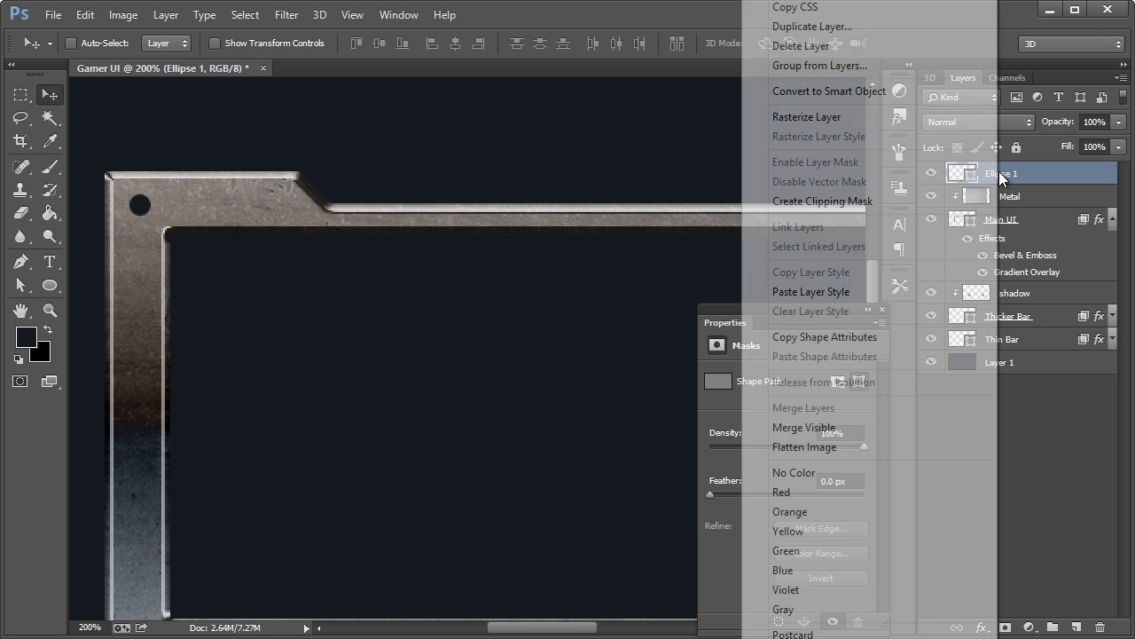
click(838, 292)
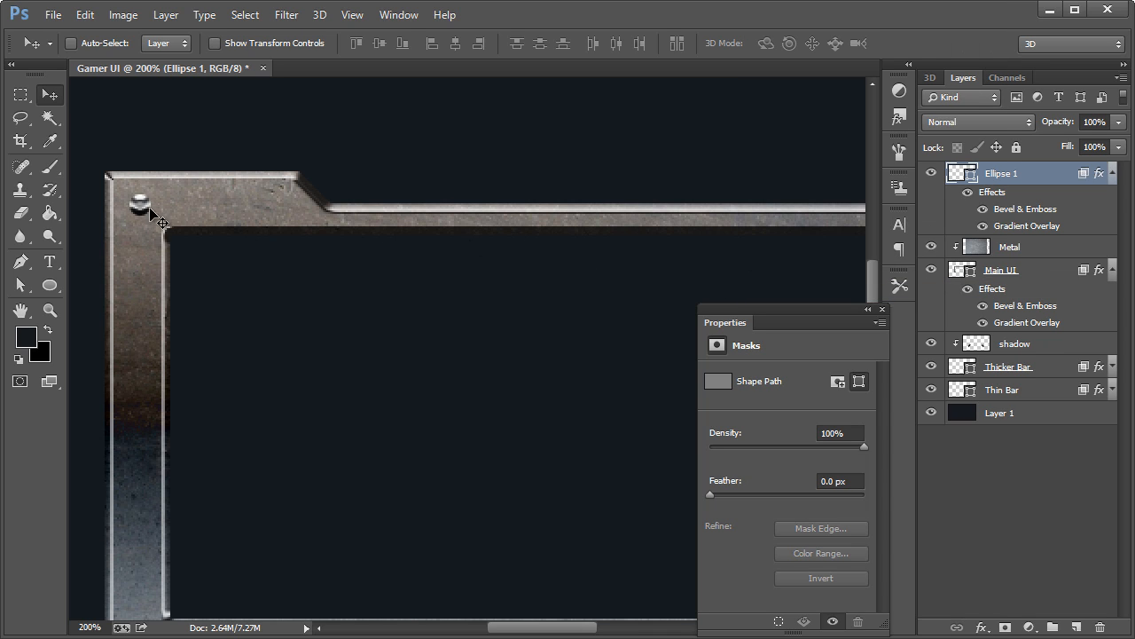
Step: Change Ellipse 1's Bevel & Emboss style to Outer Bevel and turn off its Gradient Overlay
double_click(1024, 219)
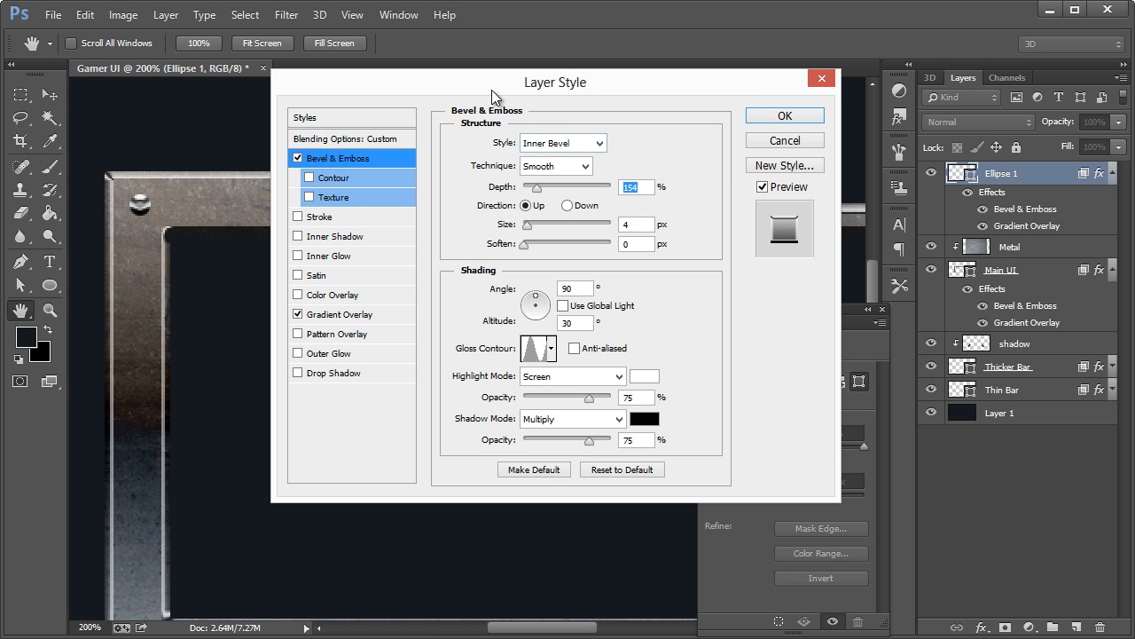
click(632, 185)
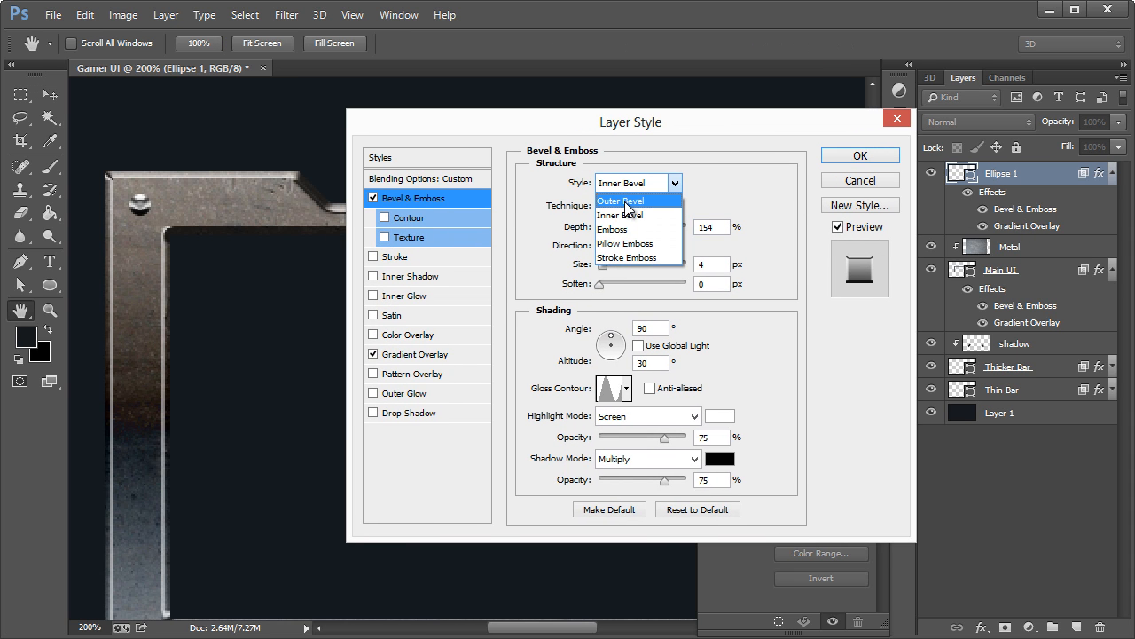
click(628, 202)
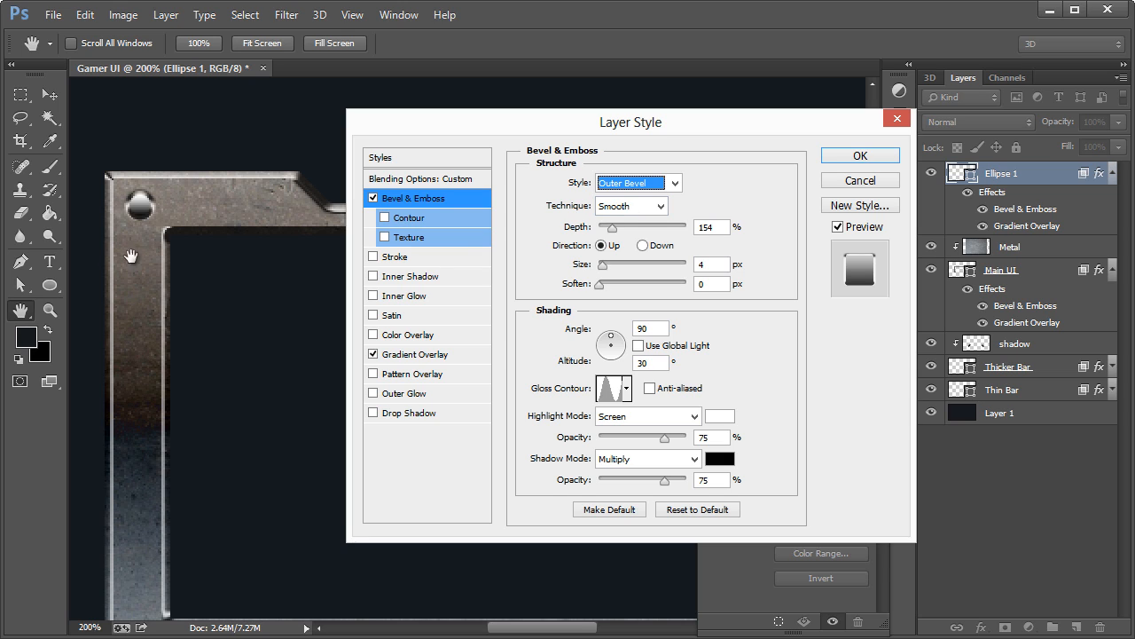
click(373, 354)
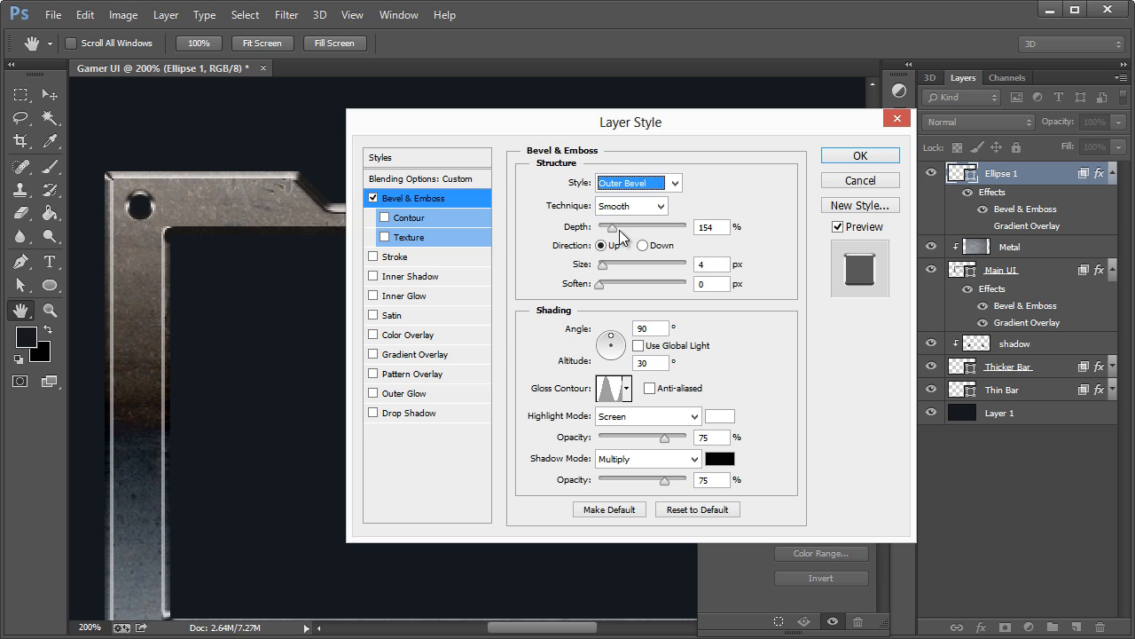
Step: Set Ellipse 1's bevel to 184% depth, an inverted-cone gloss contour and 2 px size, and apply the layer style
drag(616, 229, 603, 264)
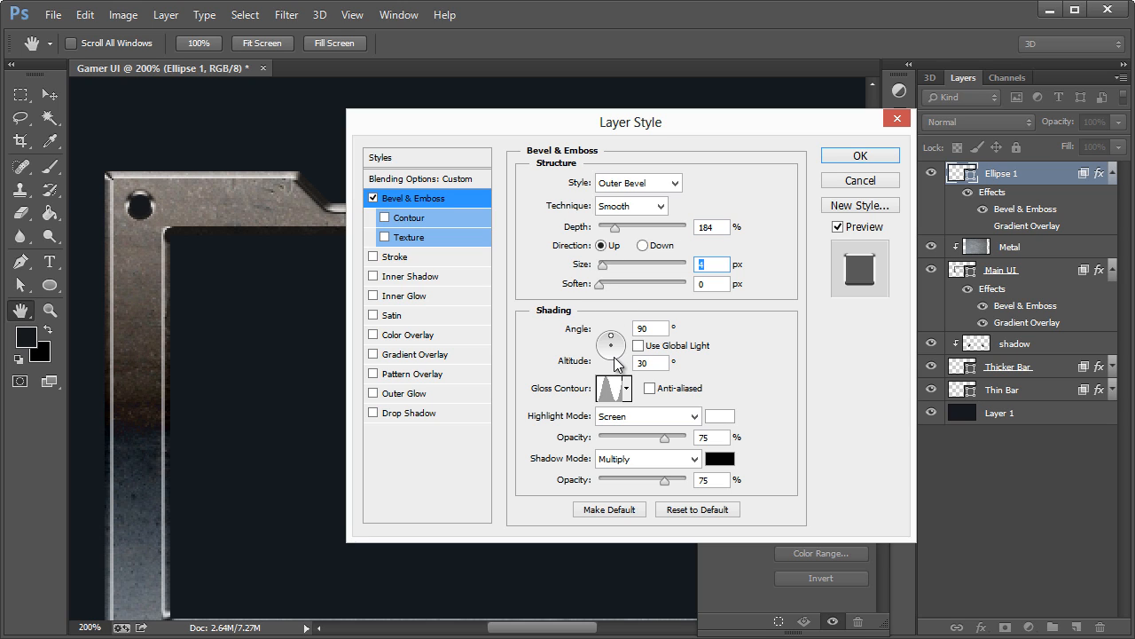
click(626, 388)
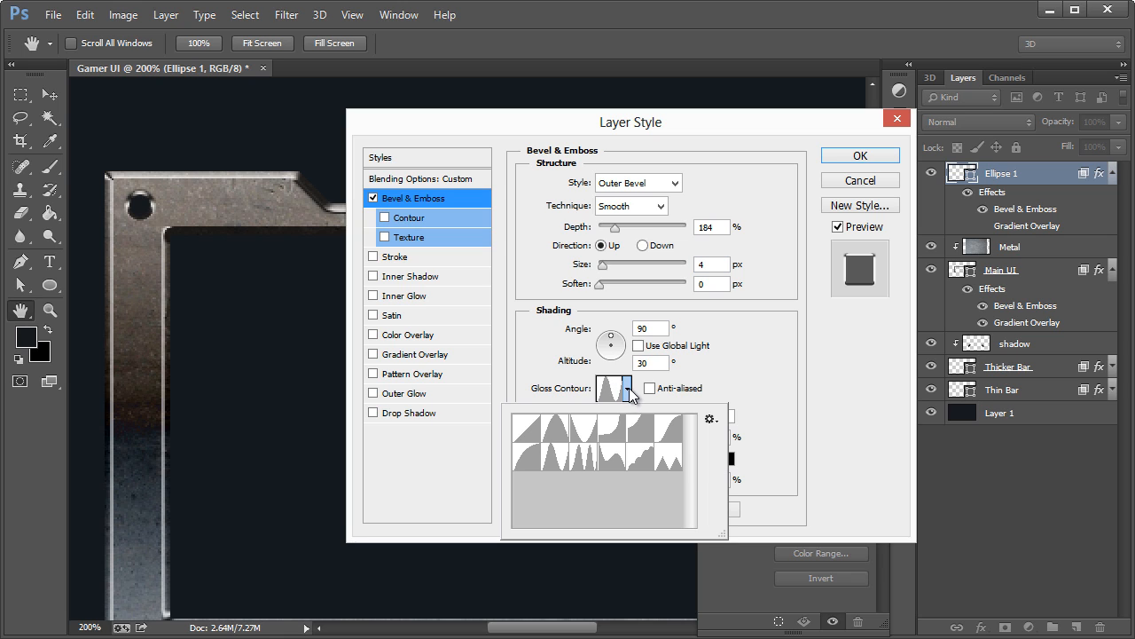
click(553, 434)
click(587, 434)
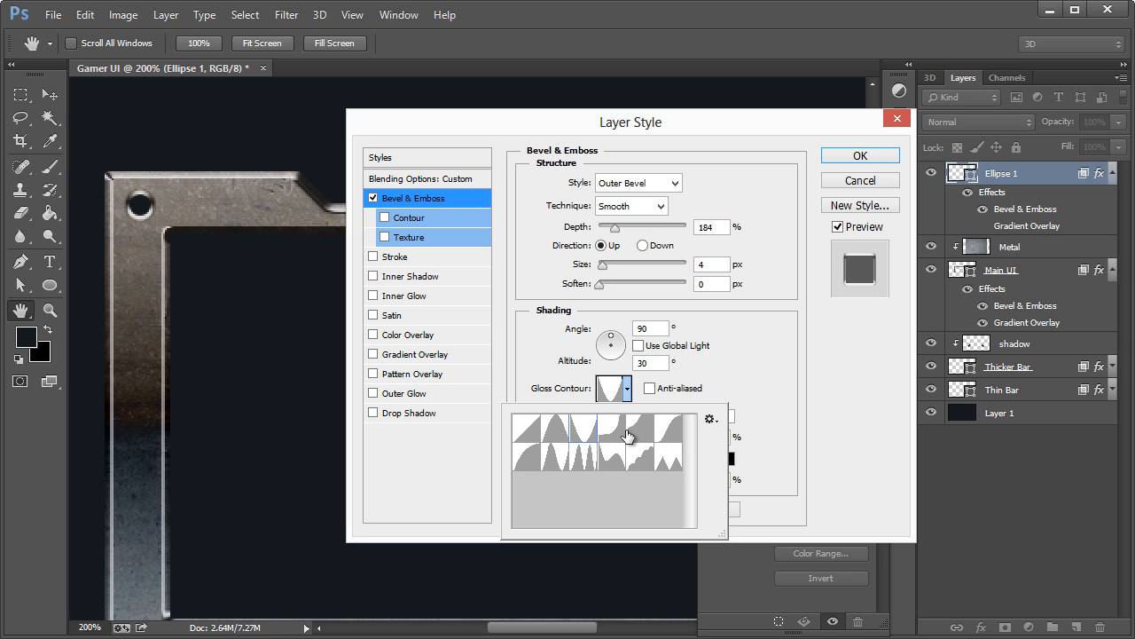
click(627, 434)
click(591, 434)
drag(602, 266, 602, 272)
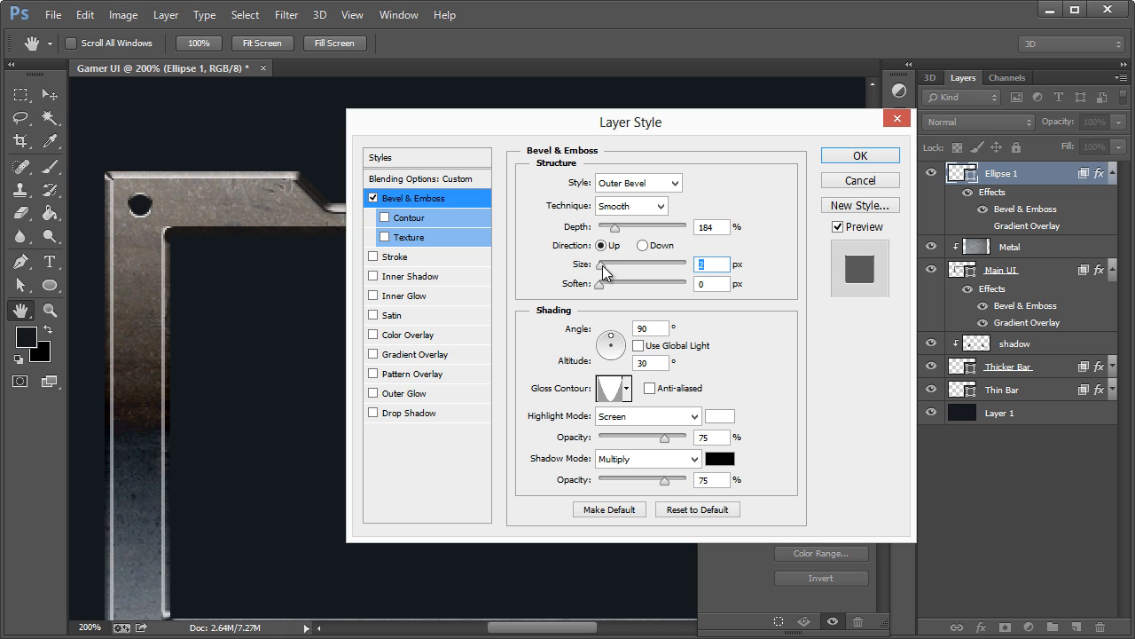
click(700, 263)
click(878, 158)
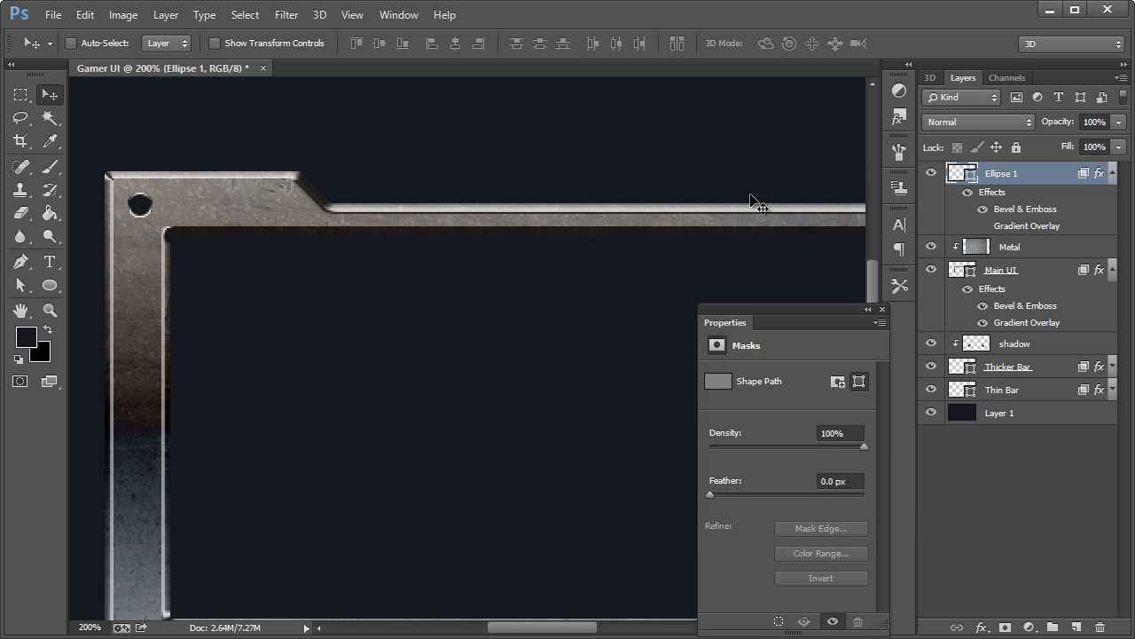
Step: Duplicate the Ellipse 1 layer within the Gamer UI document and hide the copy's layer effects
click(1113, 173)
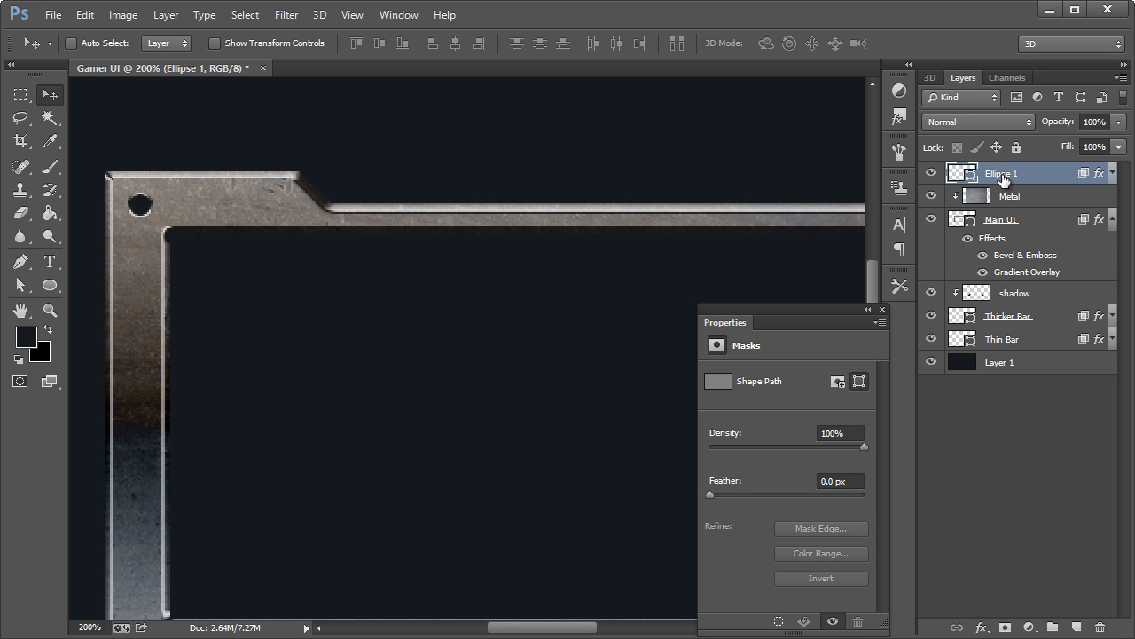
drag(1003, 180, 743, 208)
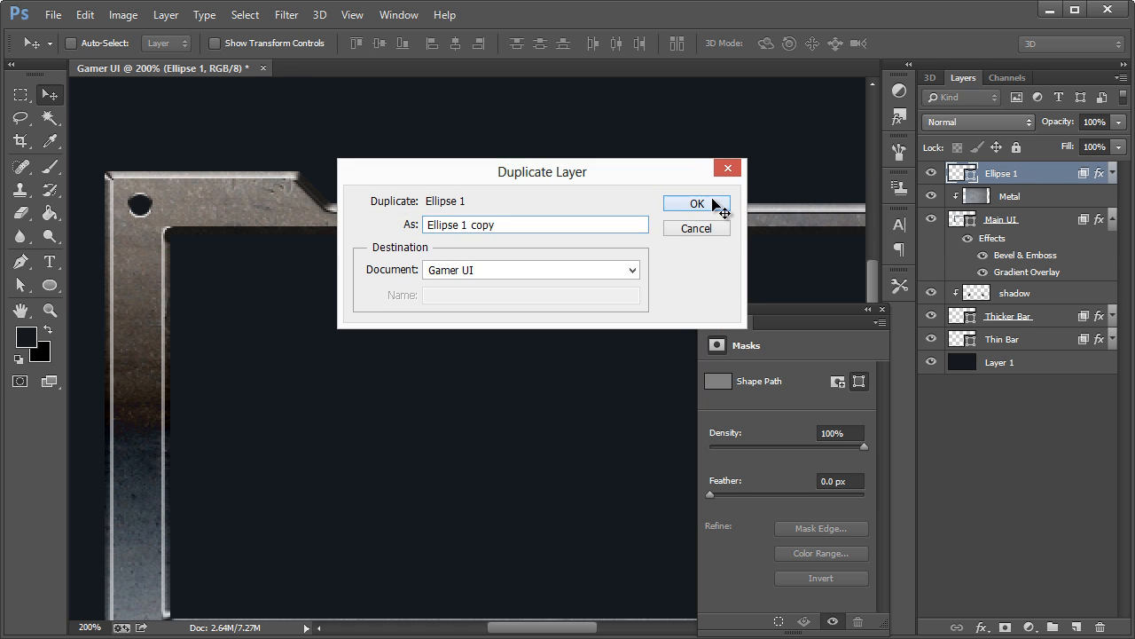
click(713, 205)
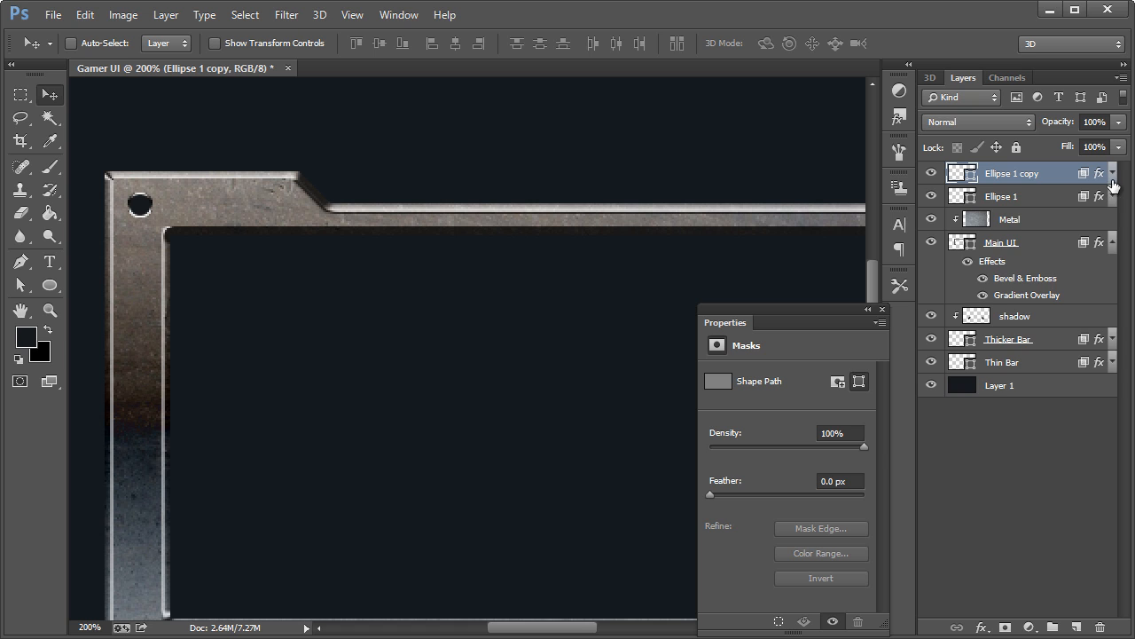
click(1113, 175)
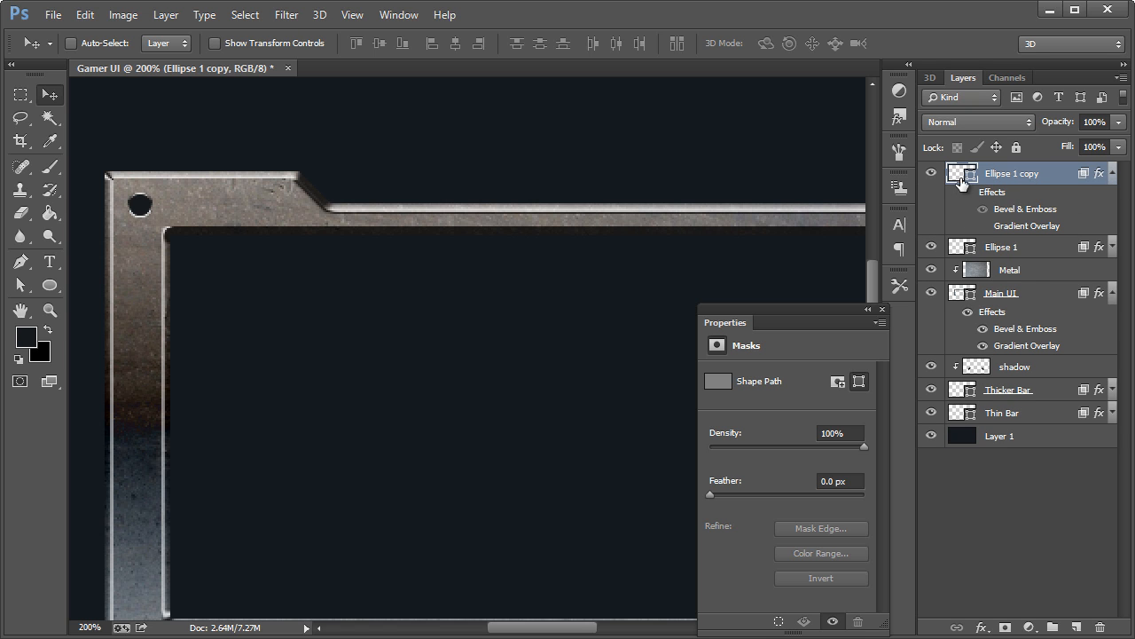
Step: Set the fill colour of Ellipse 1 copy to bright blue #10beff
double_click(961, 174)
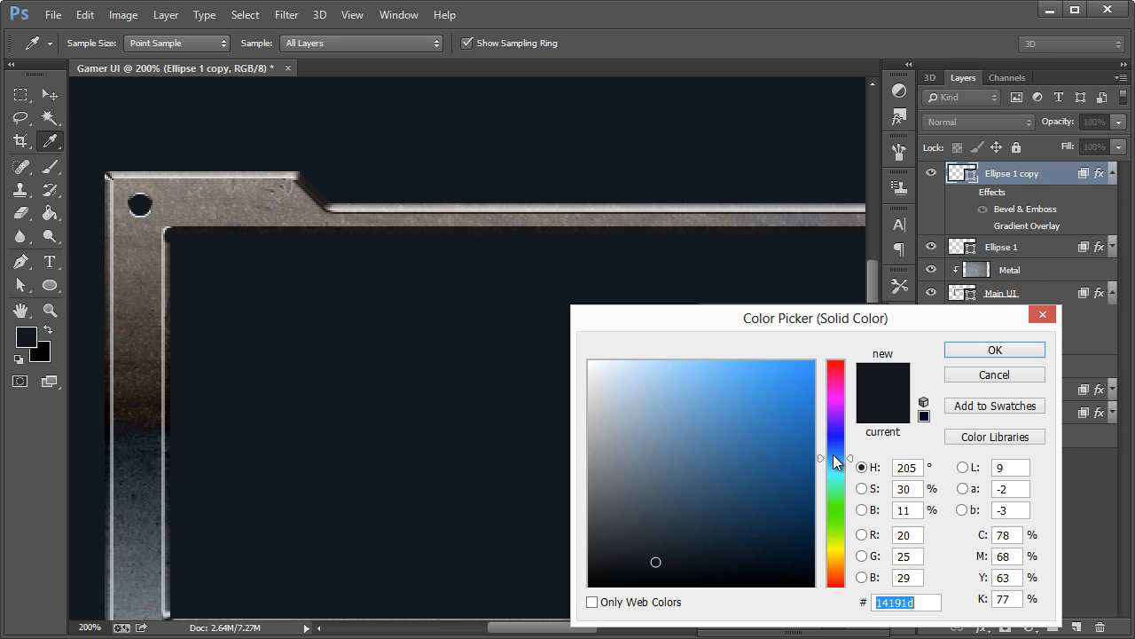
drag(833, 454, 836, 464)
drag(802, 362, 800, 348)
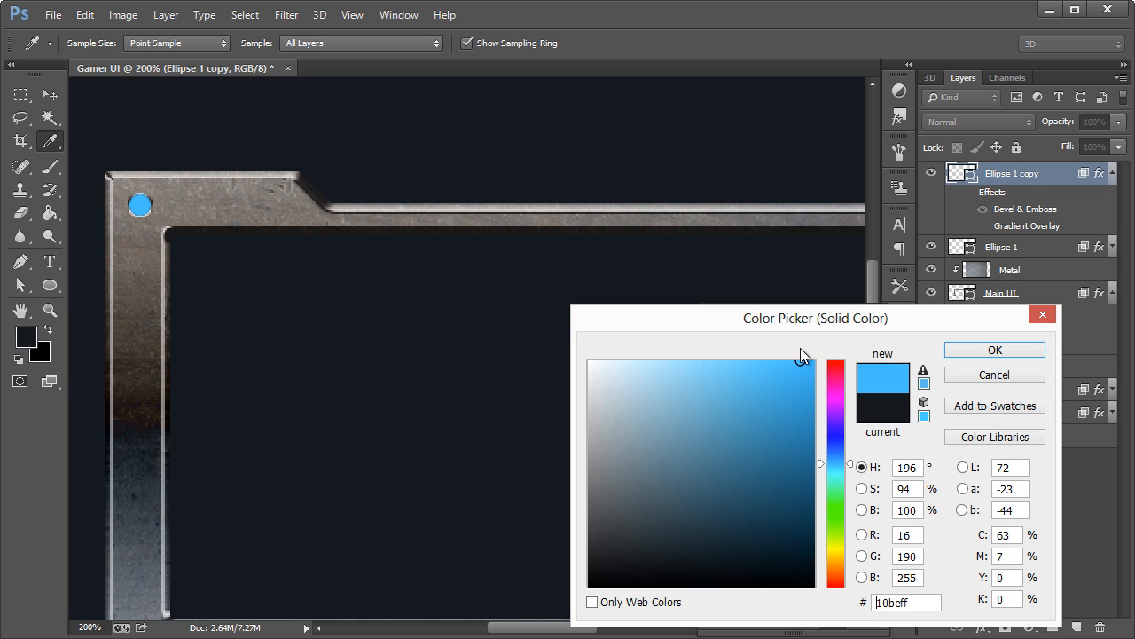
click(967, 349)
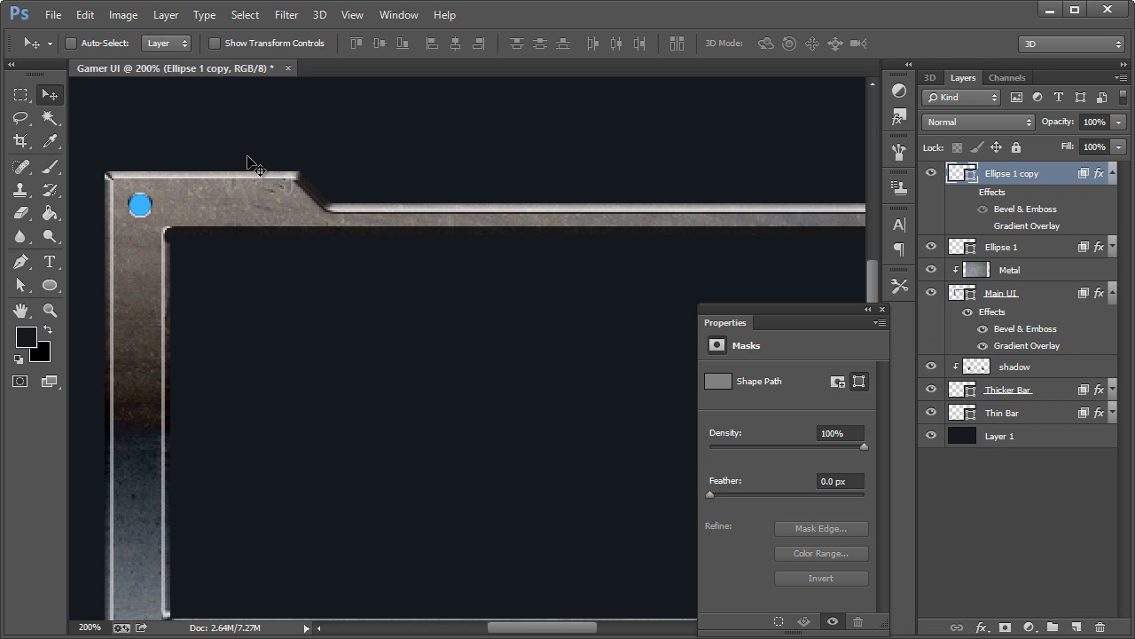
Step: Scale Ellipse 1 copy down to 58.33% and nudge it towards the centre of the corner hole
key(ctrl+t)
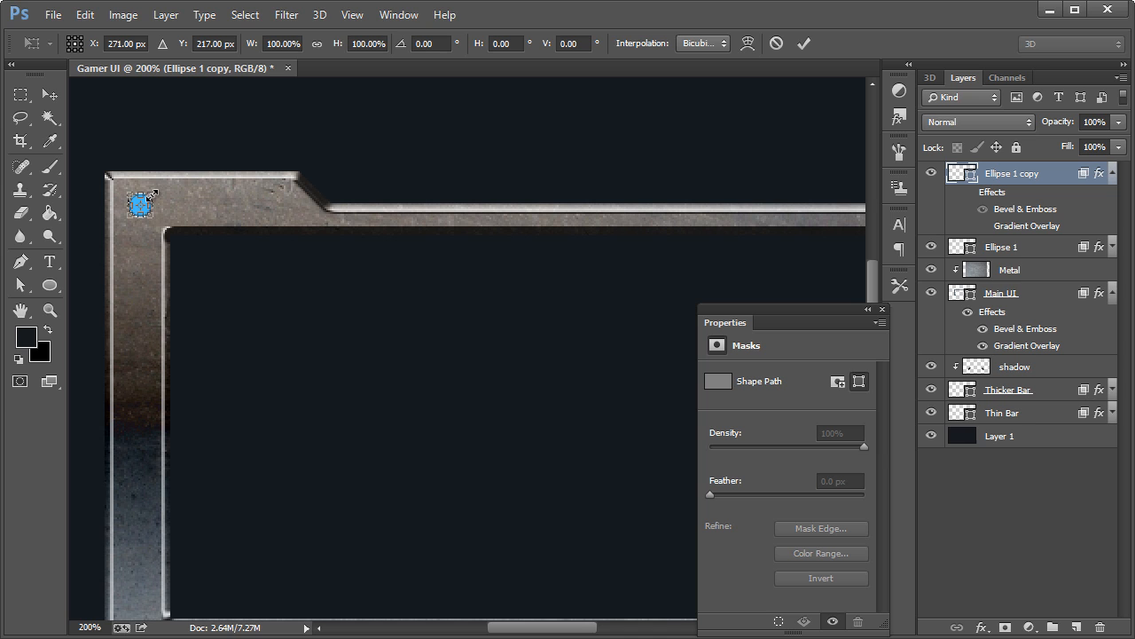
drag(150, 193, 146, 198)
key(v)
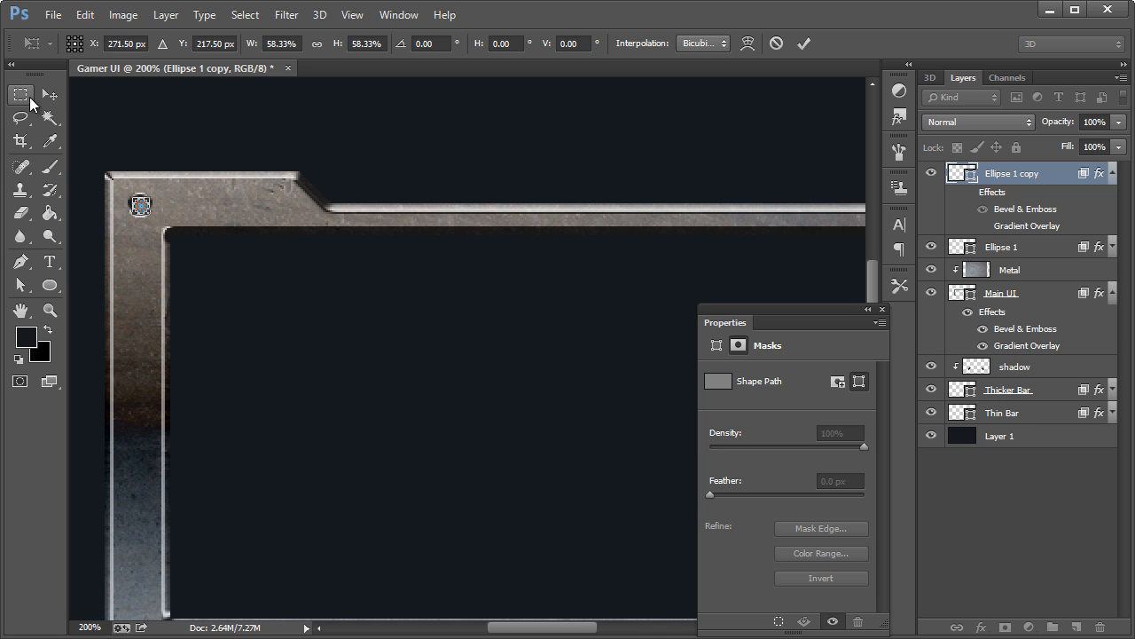
click(257, 46)
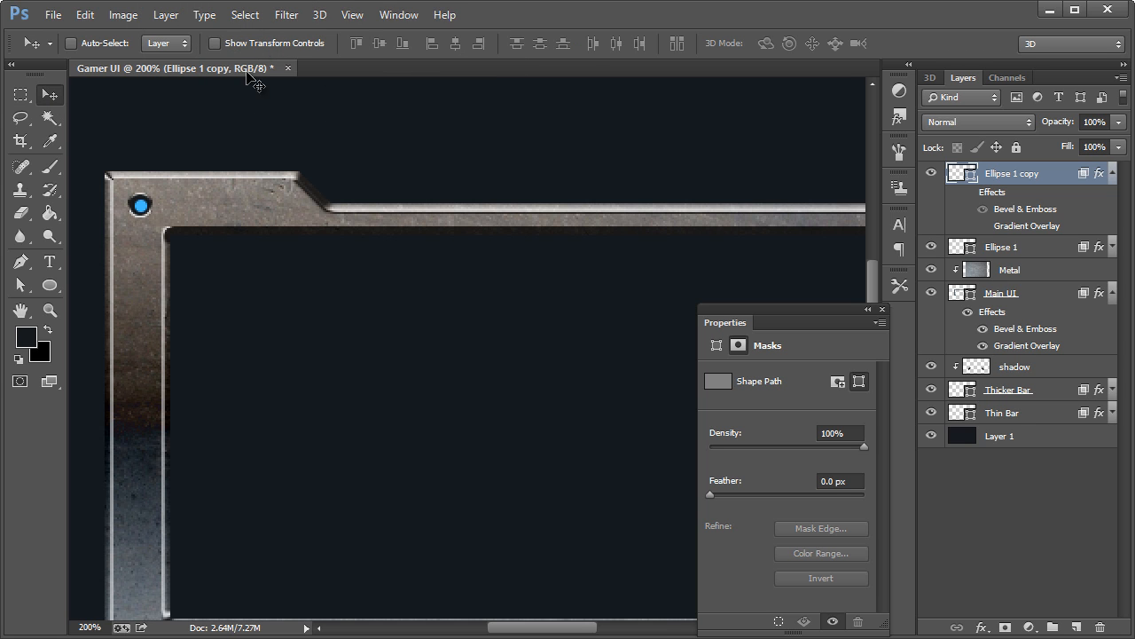
key(Left)
key(Up)
Step: Shrink Ellipse 1 copy further to 6 × 6 px inside the corner hole and apply the transformation
click(49, 309)
drag(155, 229, 275, 269)
key(v)
key(ctrl+t)
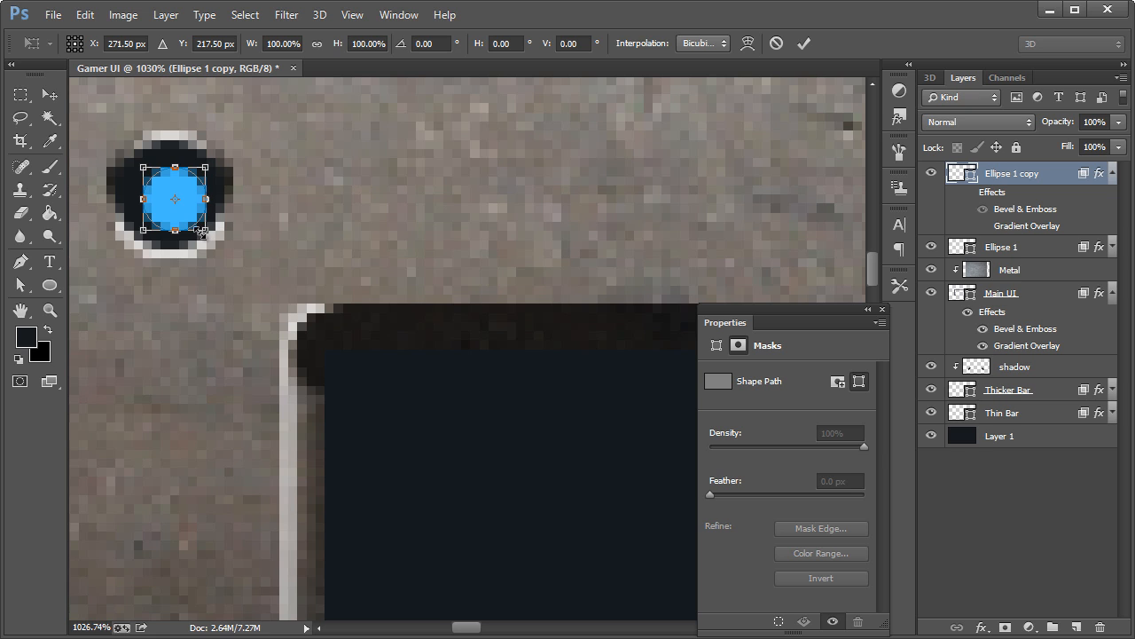
drag(203, 233, 199, 222)
key(v)
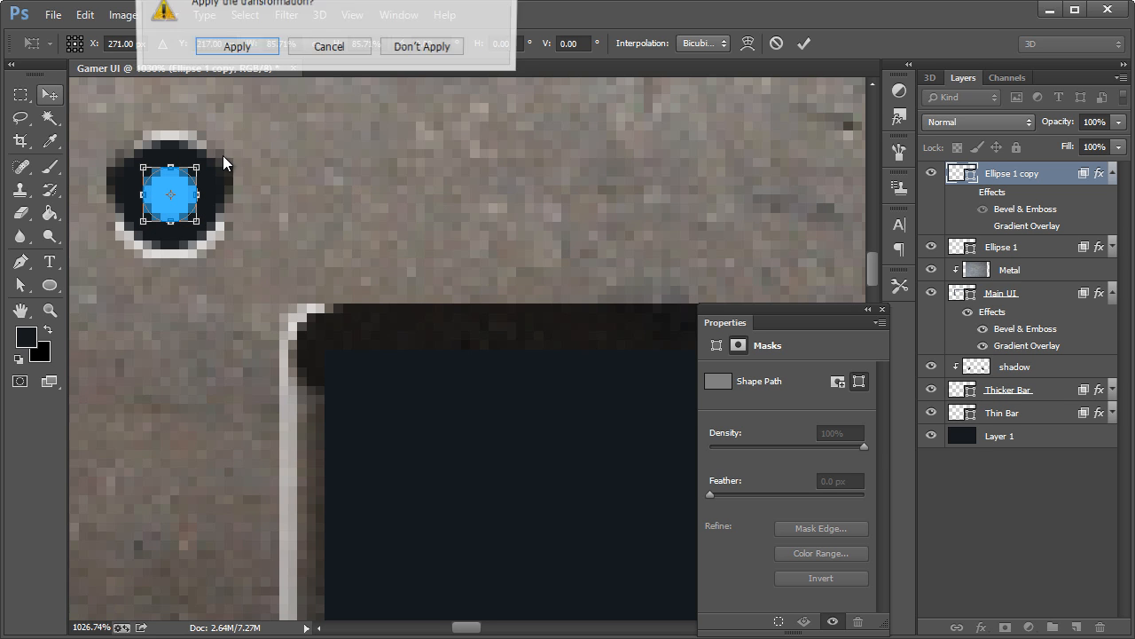
click(236, 45)
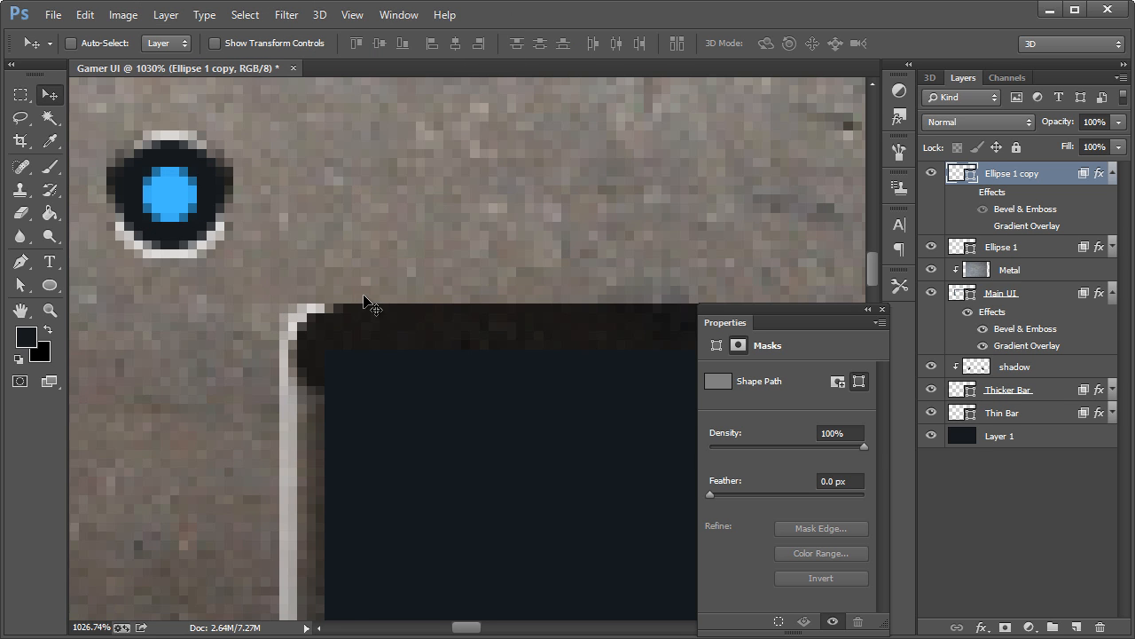
Step: Replace the solid fill of Ellipse 1 copy with a black-to-white gradient in the Angle style
key(ctrl+1)
drag(527, 632, 585, 632)
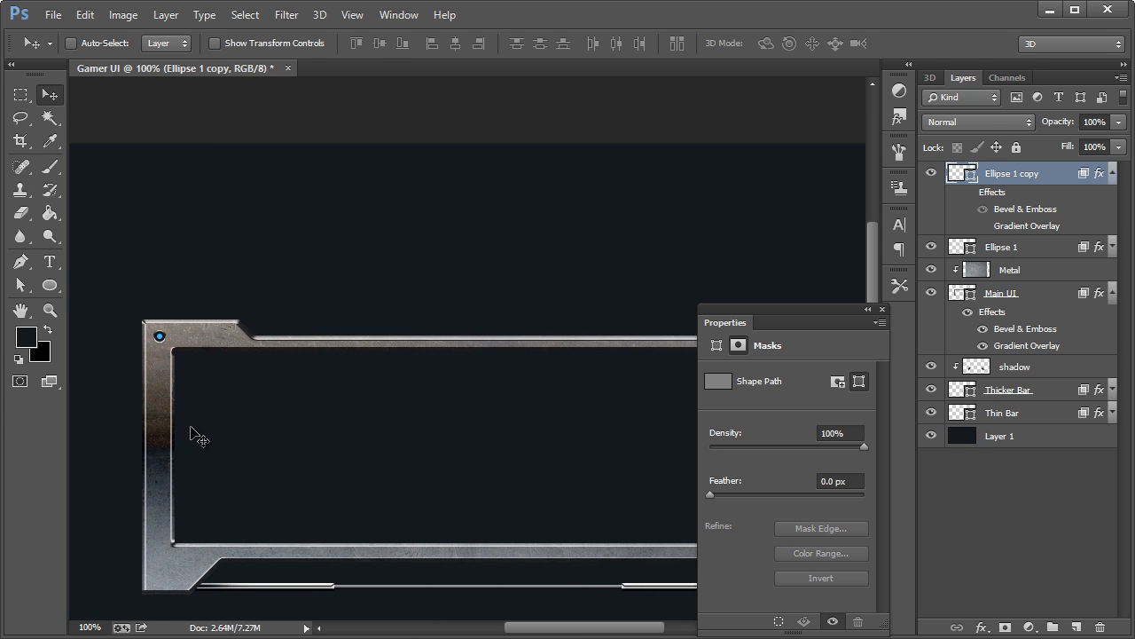
click(50, 311)
click(160, 346)
click(20, 285)
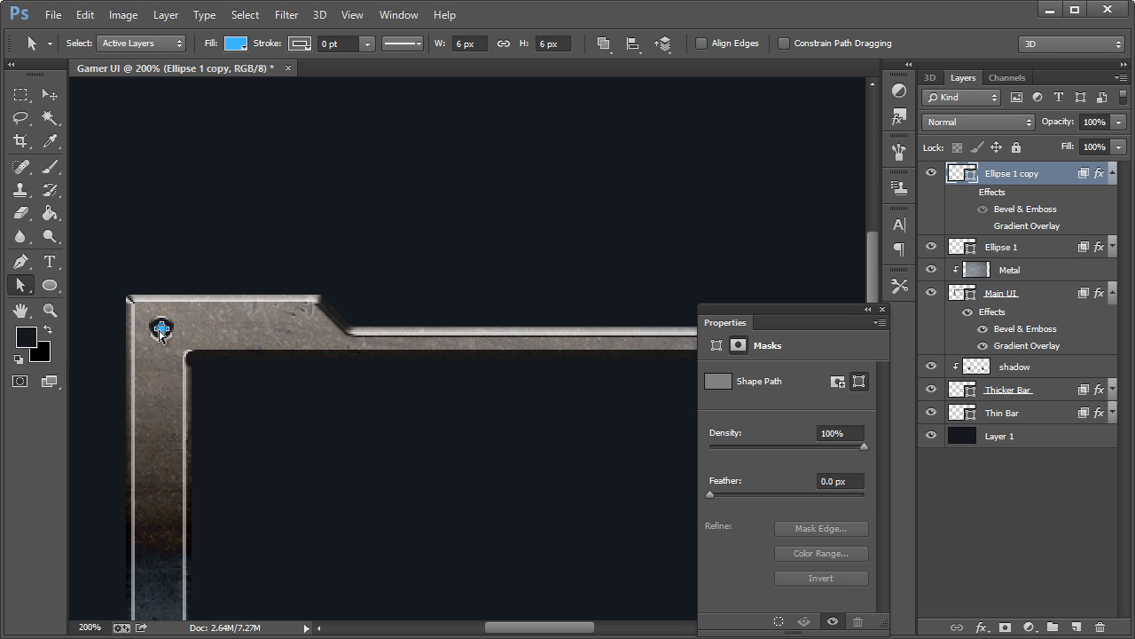
key(ctrl+h)
key(ctrl+h)
click(235, 44)
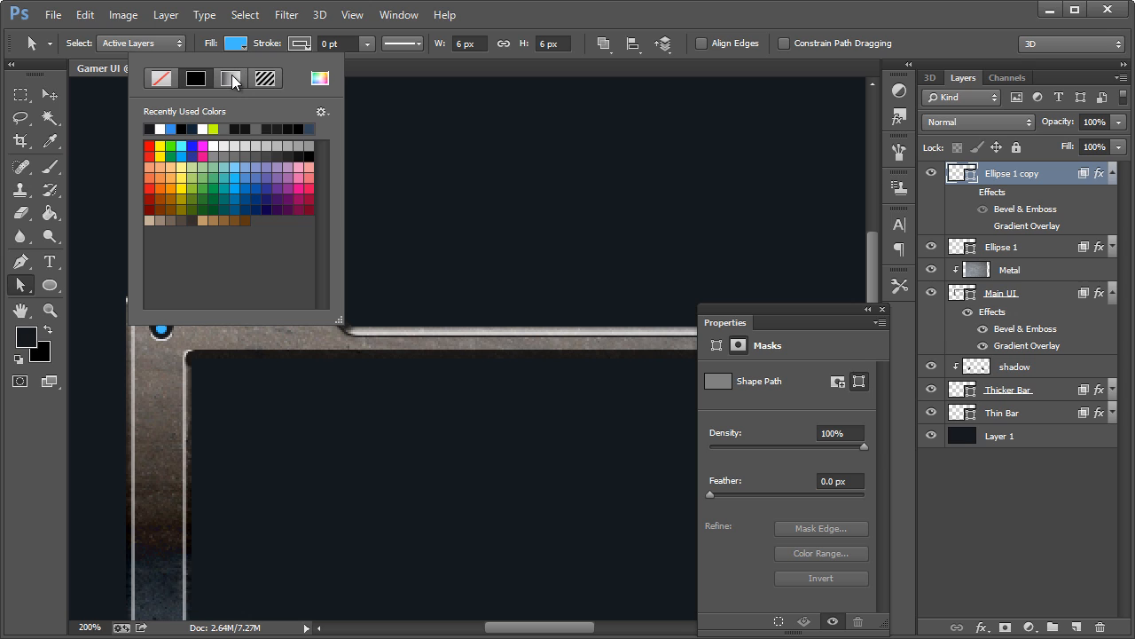
click(232, 78)
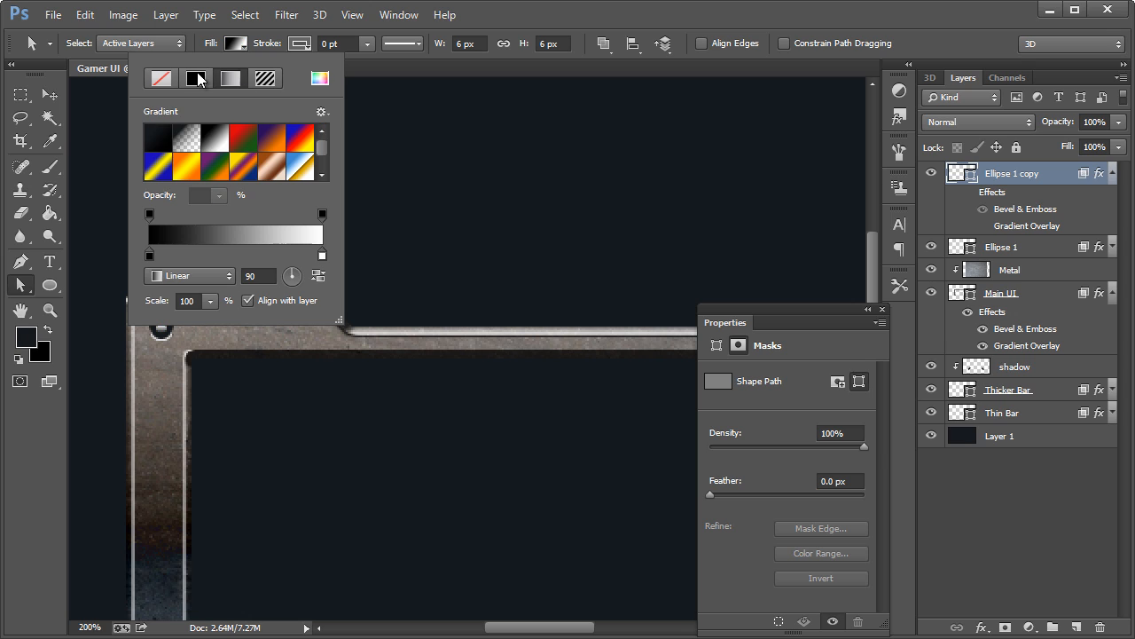
click(215, 266)
click(191, 306)
Step: Change the gradient fill of Ellipse 1 copy to the Radial style and reverse its colours
click(873, 254)
drag(874, 255, 873, 228)
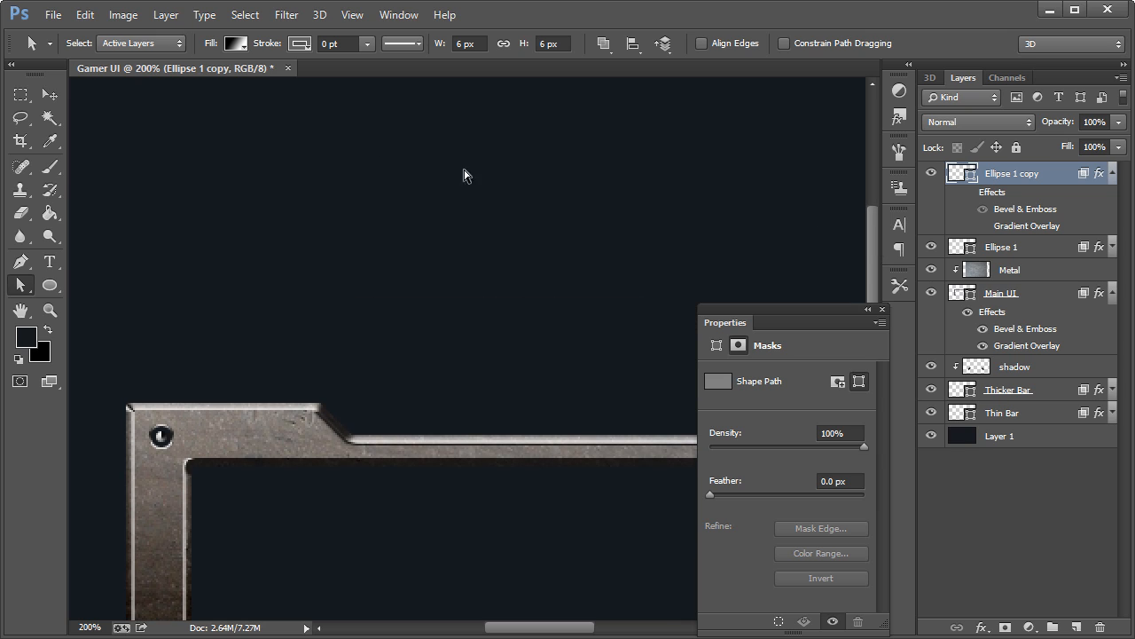
click(236, 44)
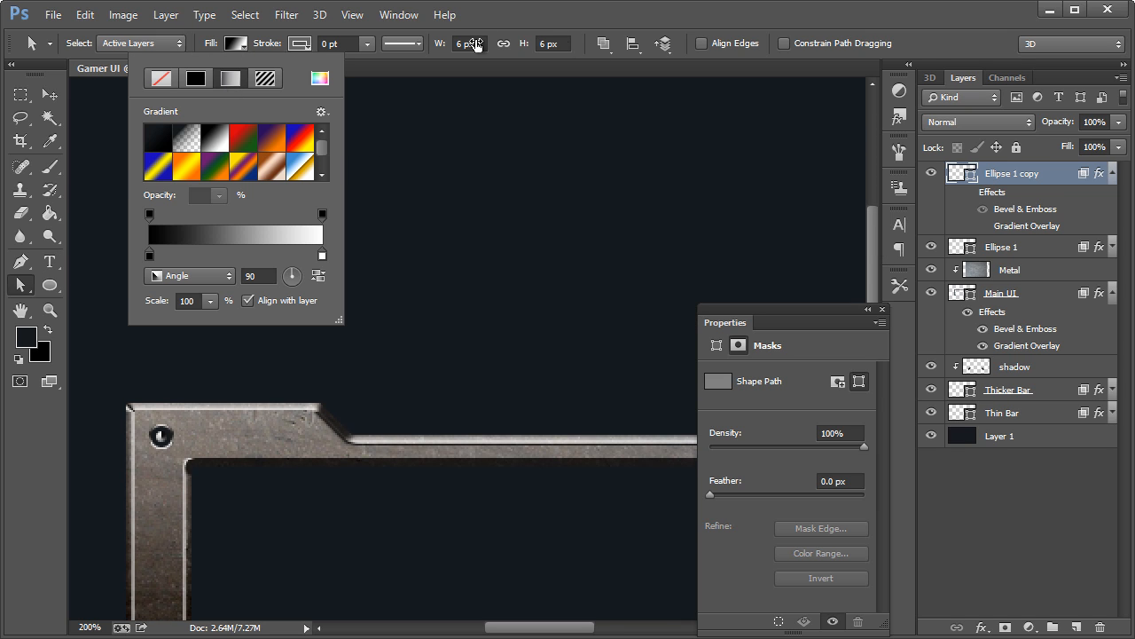
click(201, 276)
click(194, 308)
click(318, 282)
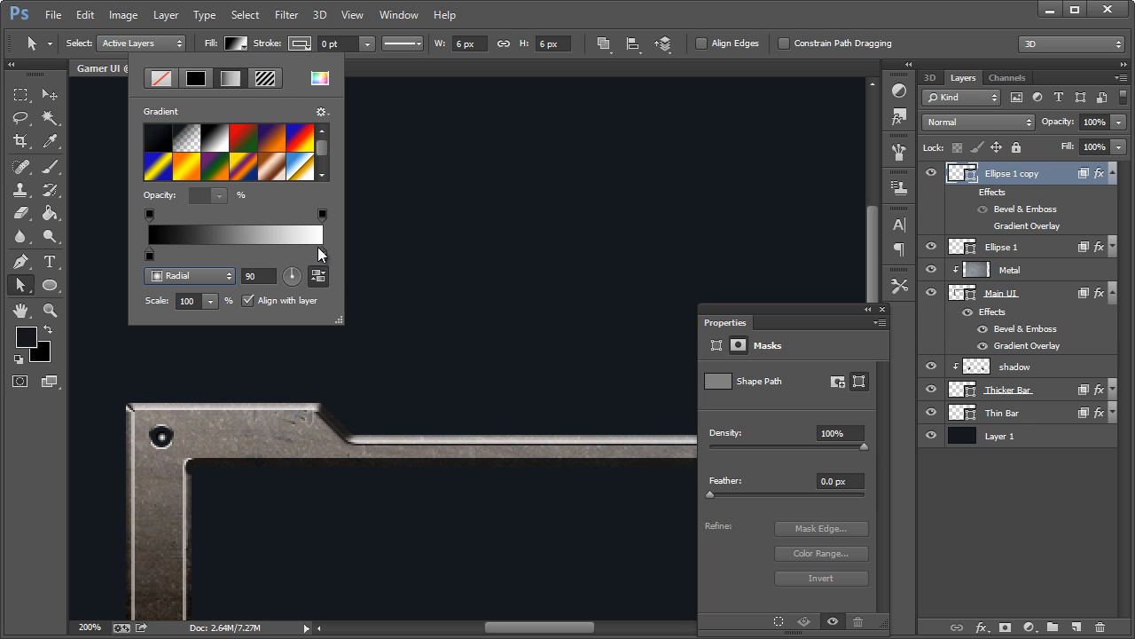
Step: Recolour the gradient's white stop to light blue and shift that stop slightly inward
double_click(323, 254)
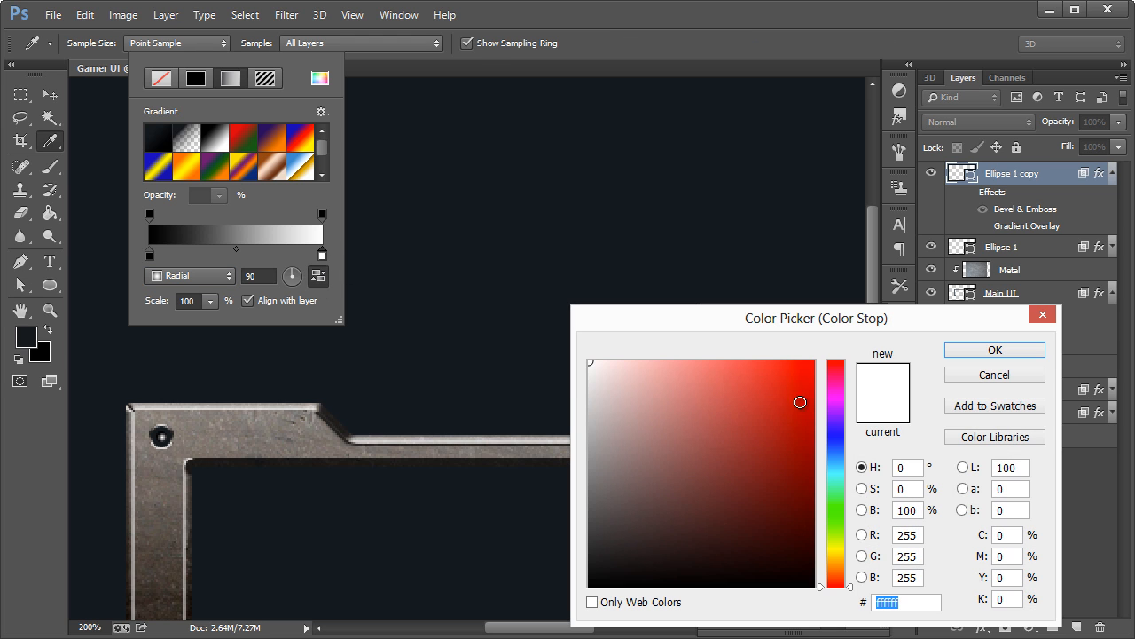
drag(799, 323, 645, 199)
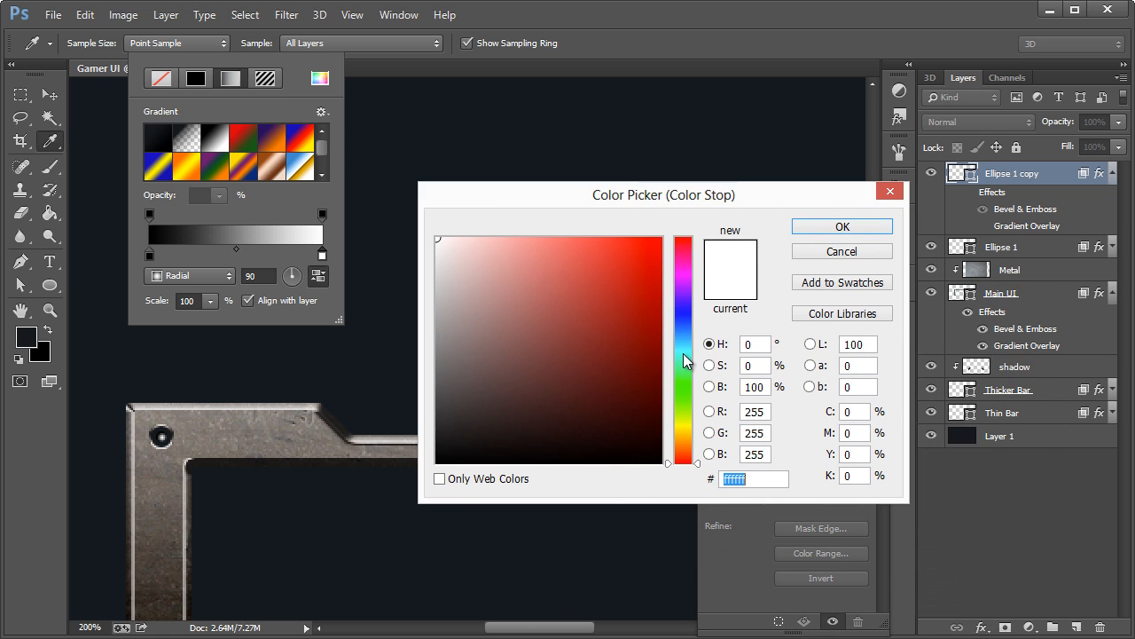
click(682, 338)
drag(635, 265, 689, 218)
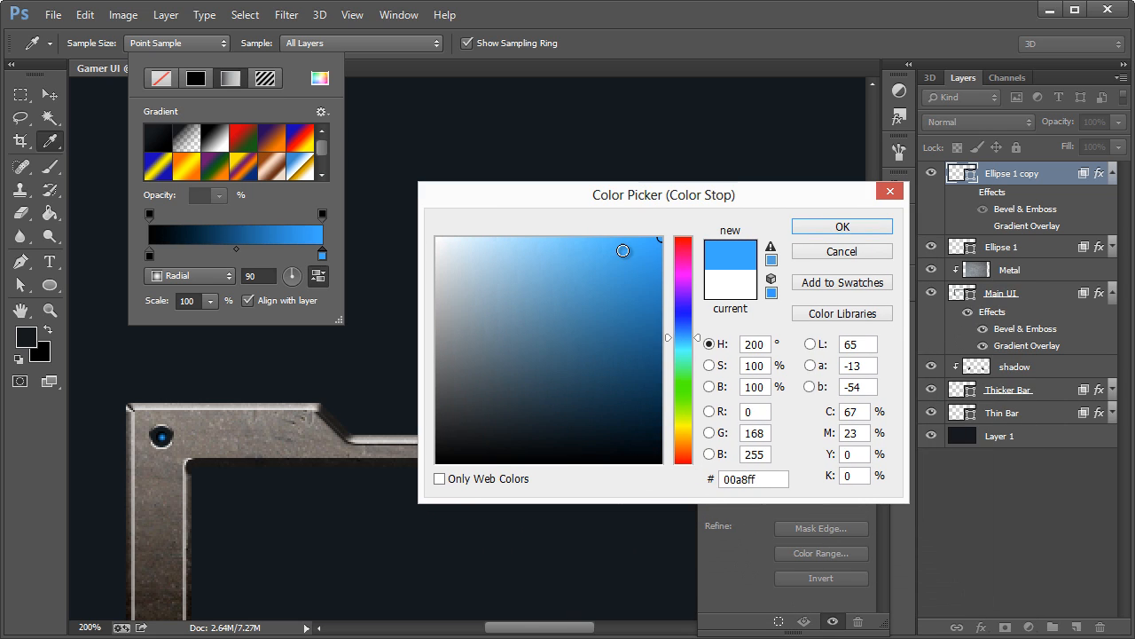
mouse_move(603, 252)
mouse_down()
mouse_move(584, 214)
mouse_move(585, 226)
mouse_up()
click(809, 226)
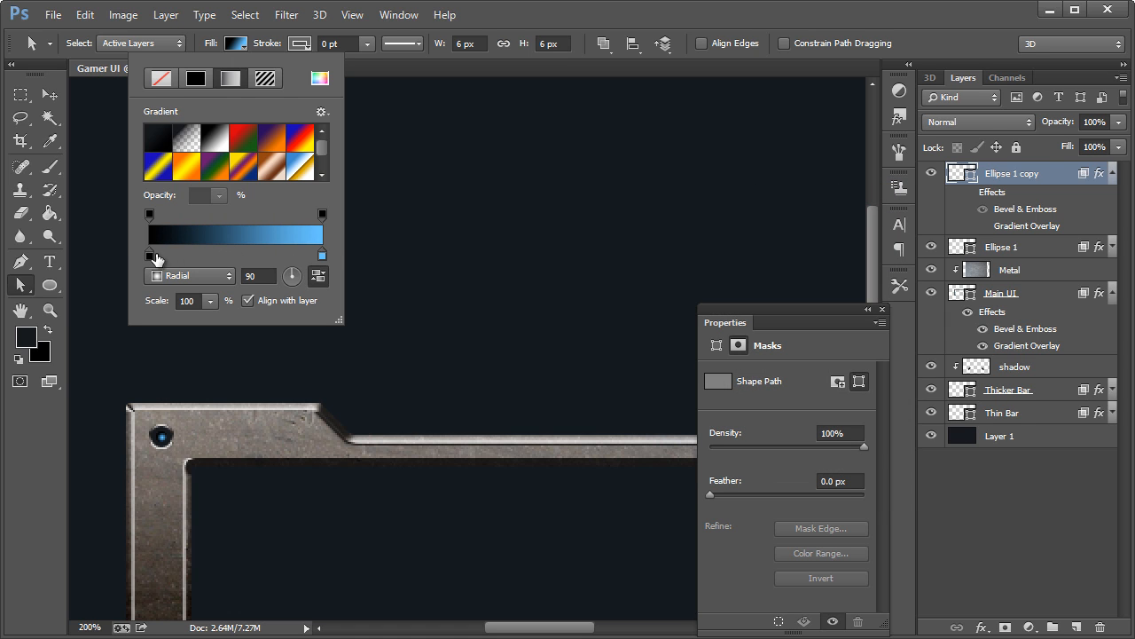
mouse_move(149, 256)
mouse_down()
mouse_move(209, 253)
mouse_move(142, 255)
mouse_up()
drag(324, 254, 296, 257)
click(486, 18)
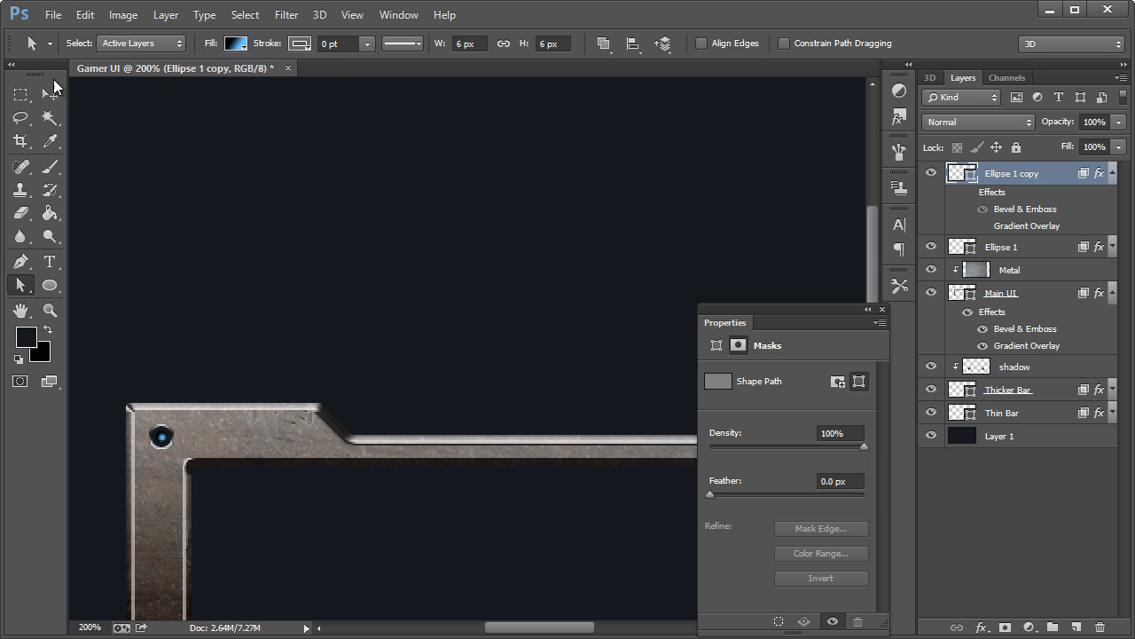
Step: Enlarge Ellipse 1 copy to 12 × 12 px around its centre so it fills the corner hole
click(45, 90)
key(ctrl+t)
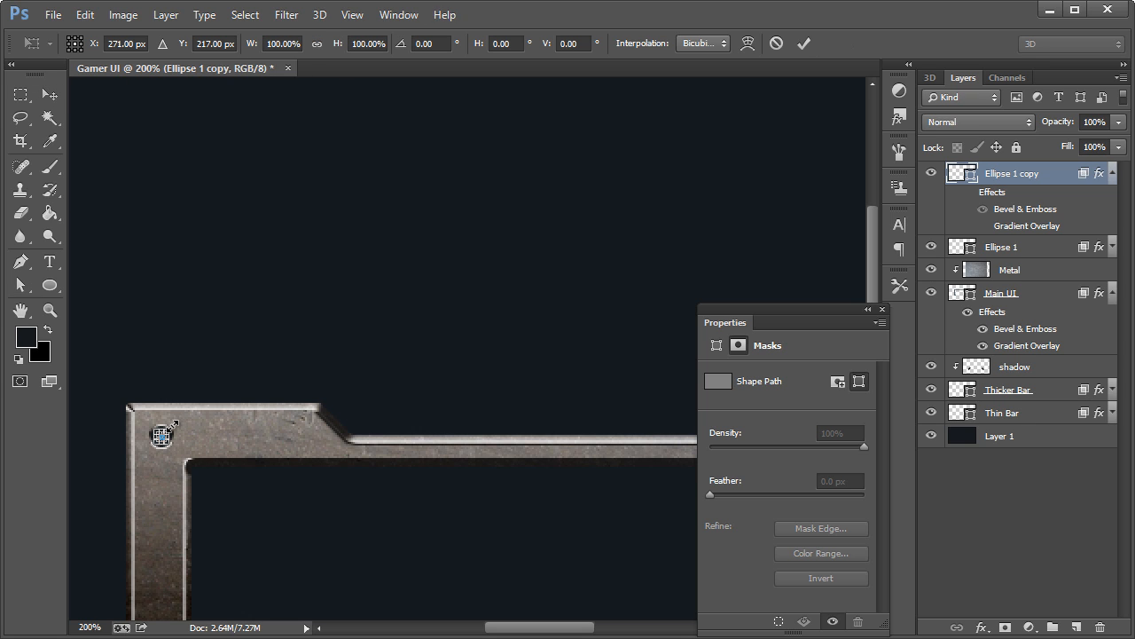
drag(173, 427, 180, 419)
click(48, 97)
key(Return)
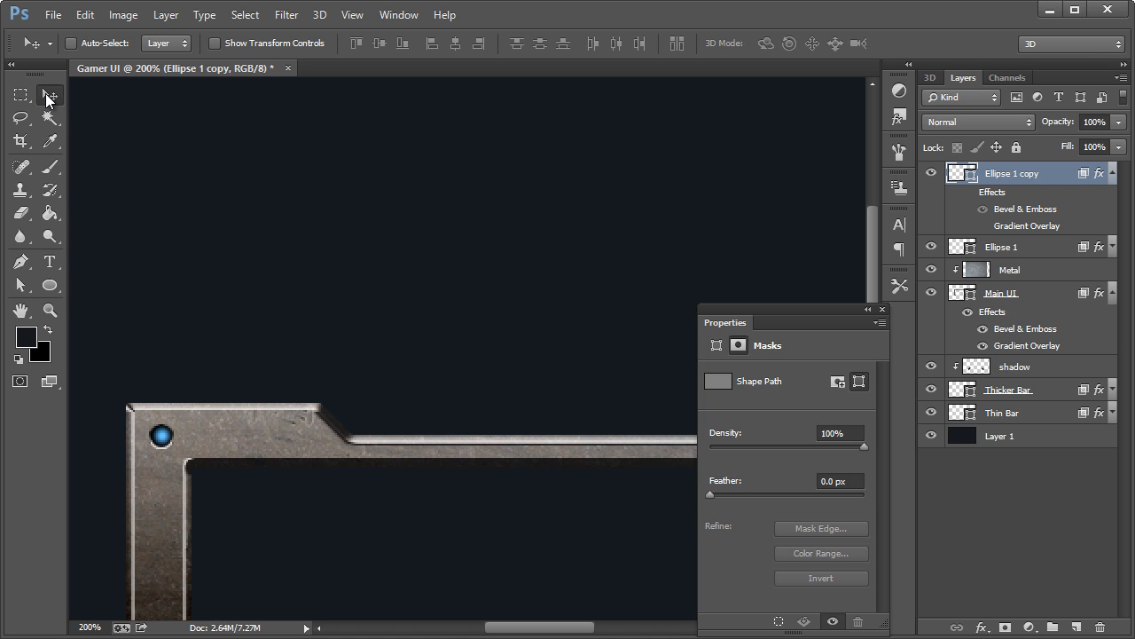
Step: Add a new empty layer above Ellipse 1 copy, ready for the Pen tool
click(50, 309)
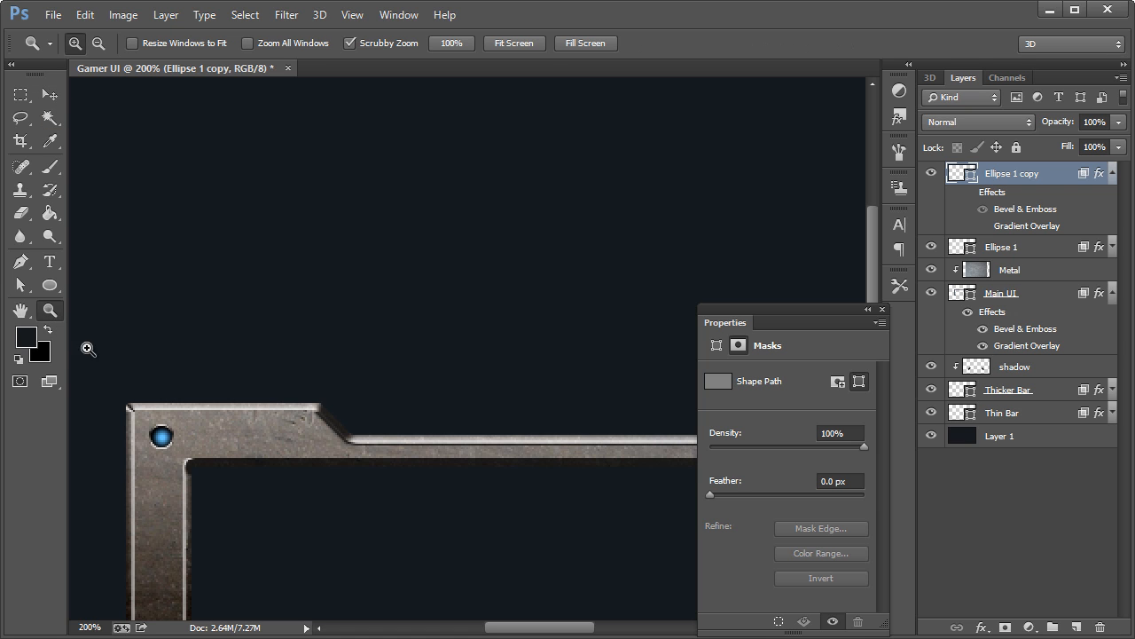
click(148, 446)
drag(147, 446, 171, 449)
click(21, 261)
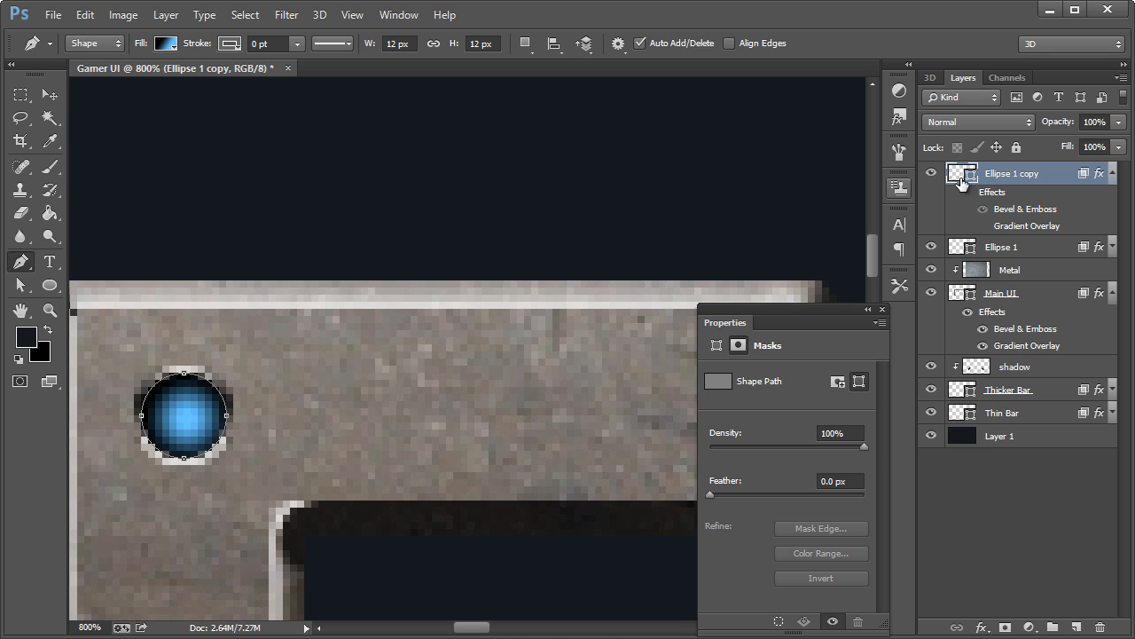
click(1002, 177)
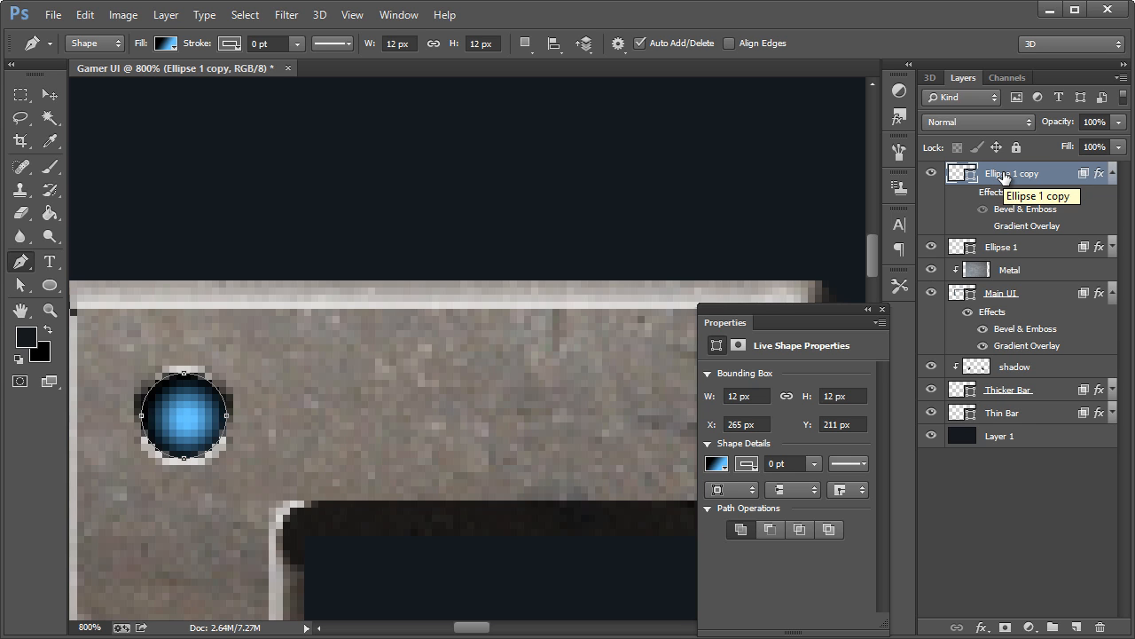
key(ctrl+shift+n)
key(Return)
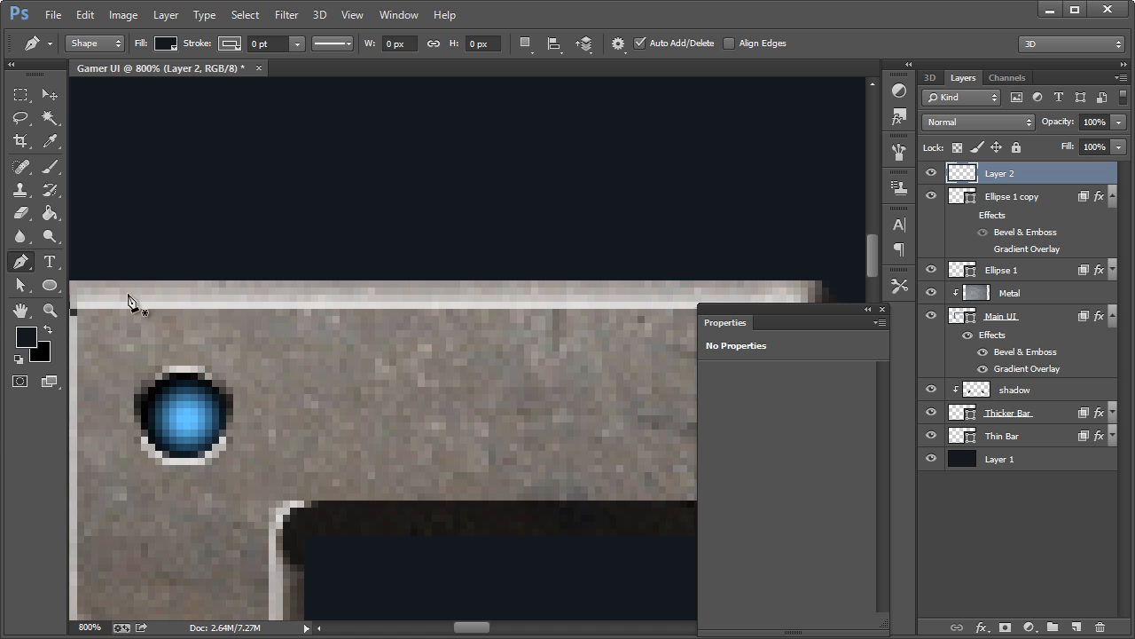
Step: Draw a white (#ffffff) highlight wedge about 4 × 5.44 px with the Pen tool, from the blue light's upper-left edge to its centre
click(24, 335)
text(ffffff)
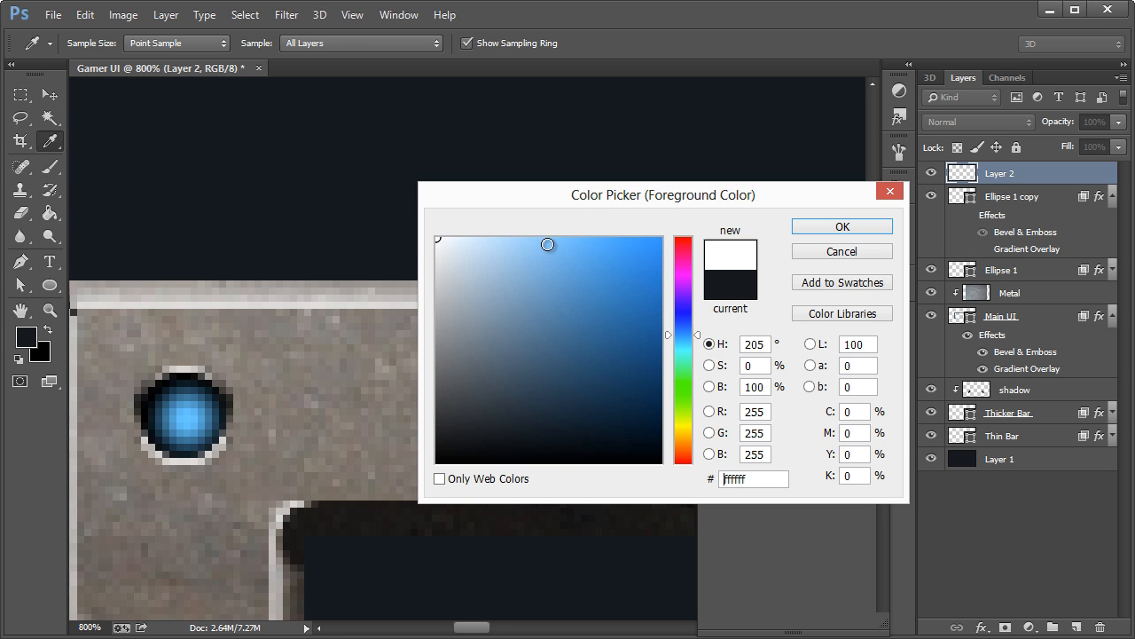
click(803, 227)
key(p)
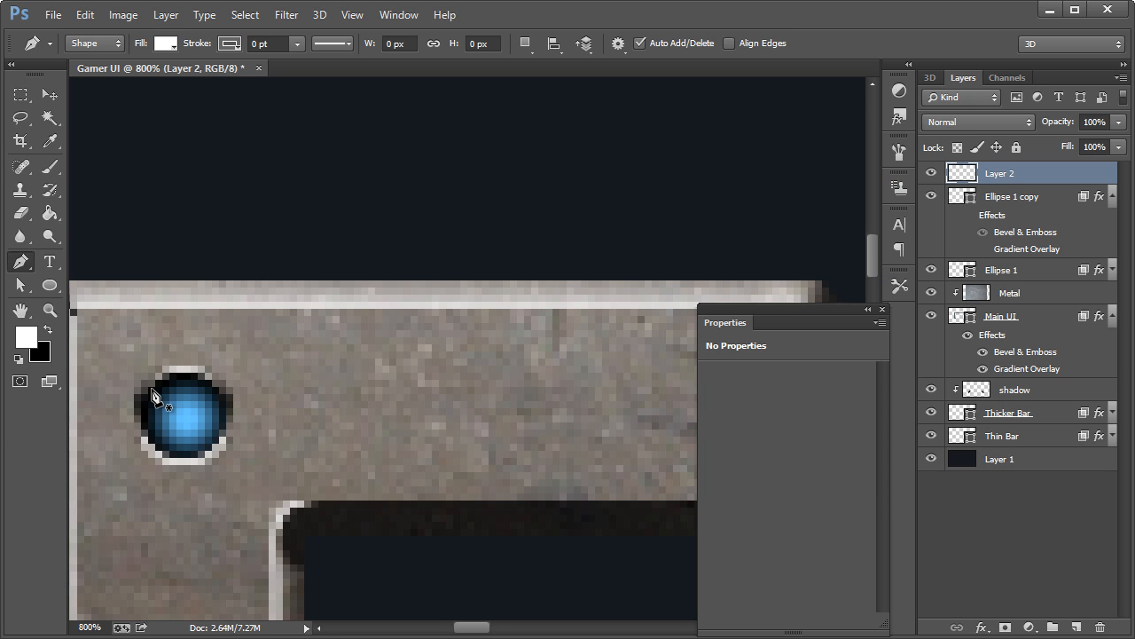
click(156, 387)
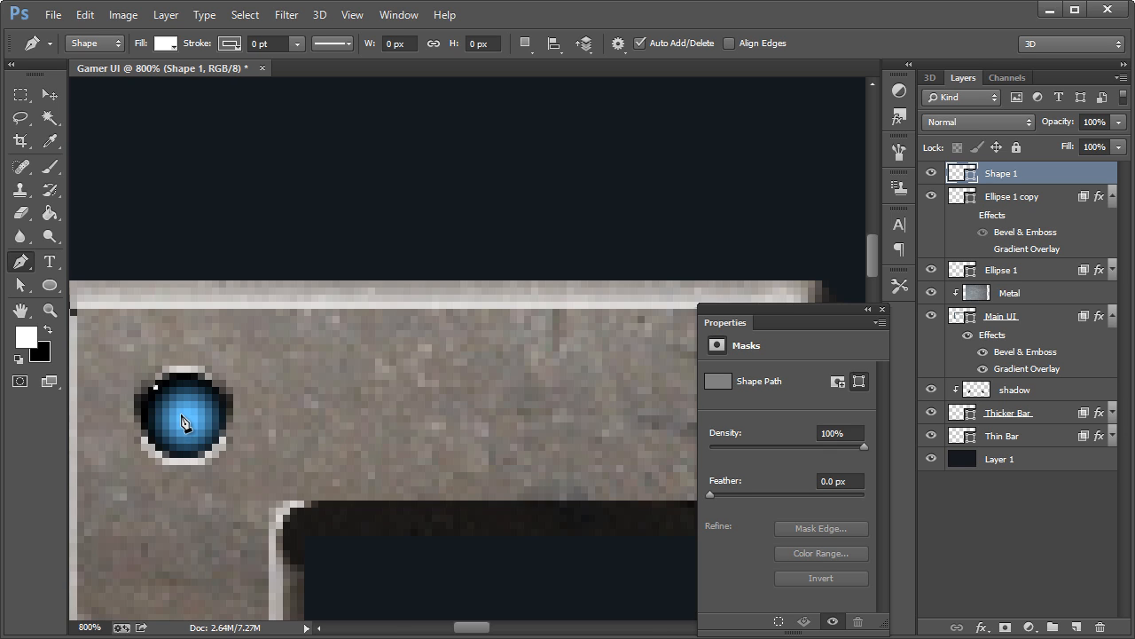
drag(201, 423, 205, 424)
alt+click(183, 415)
drag(175, 367, 137, 407)
alt+click(176, 380)
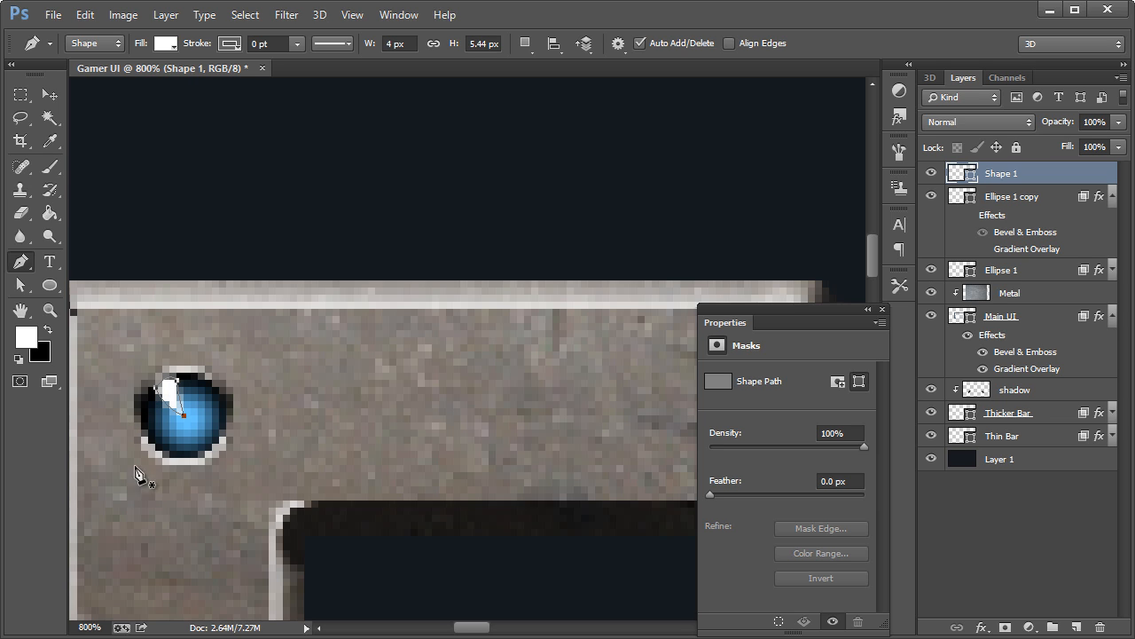
Step: Hide the grid and the highlight's path outline, and close the Properties panel to uncover the whole frame at 100%
key(ctrl+apostrophe)
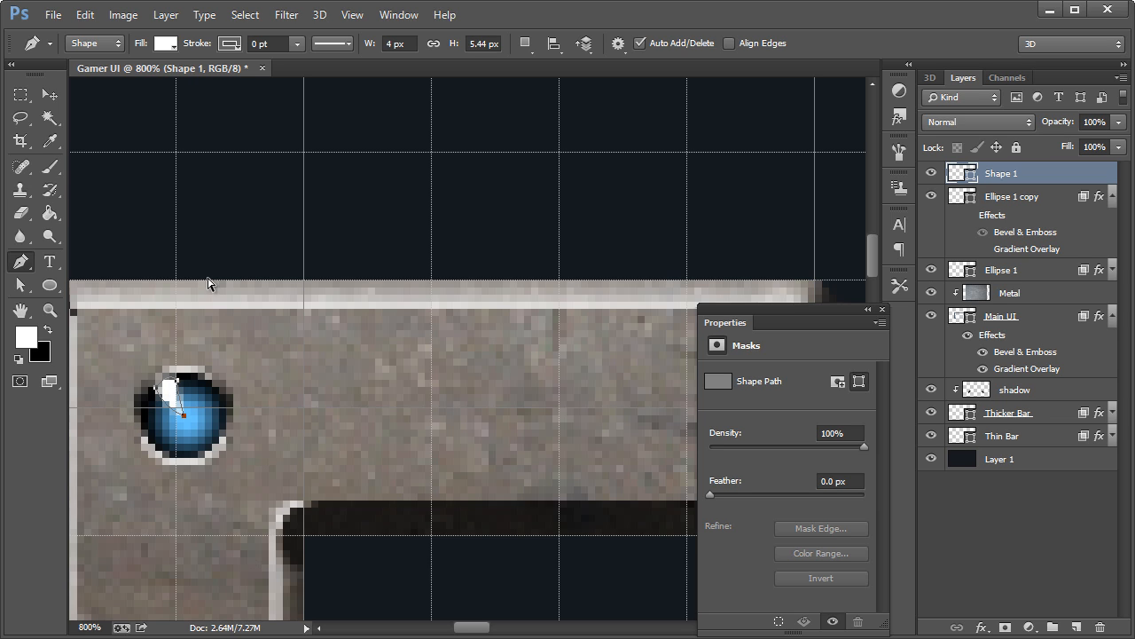
key(ctrl+h)
click(46, 98)
key(ctrl+1)
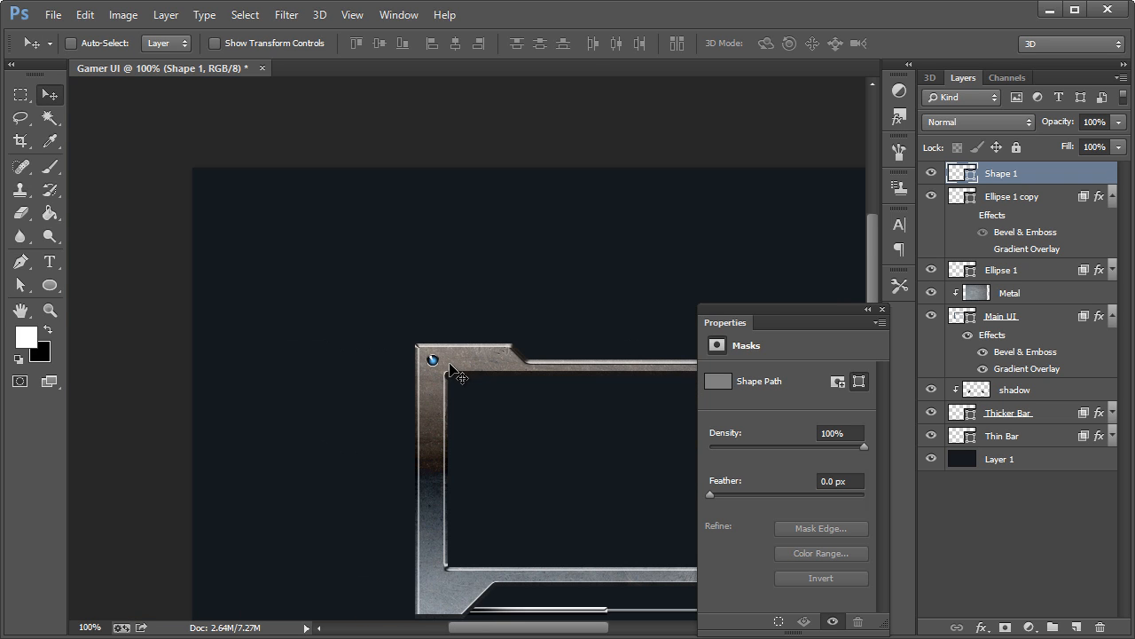
drag(533, 635, 592, 634)
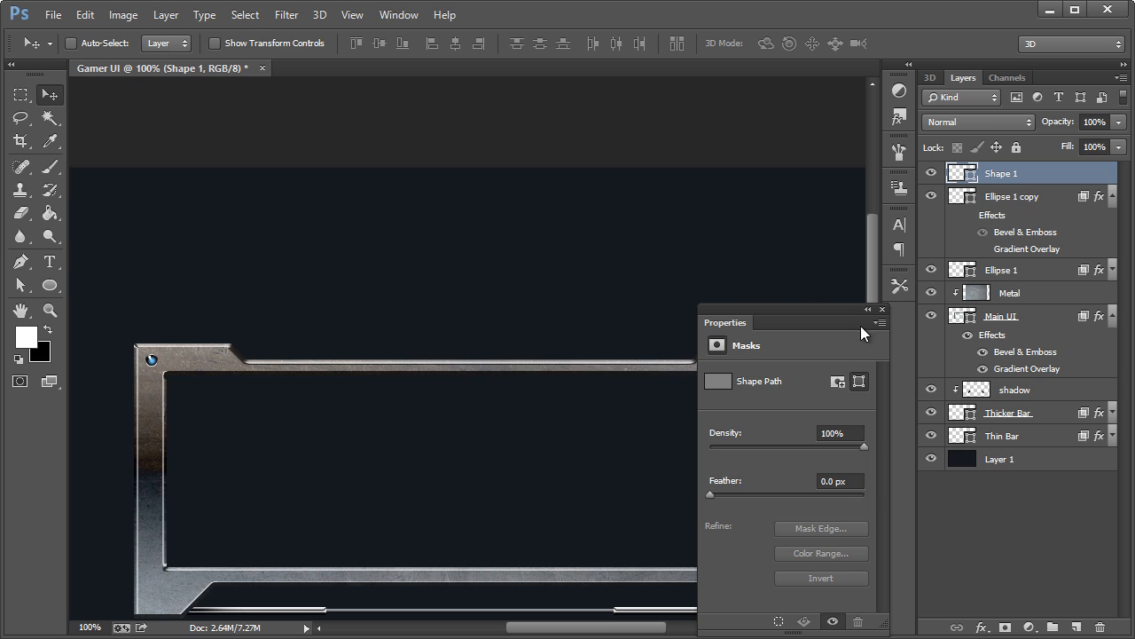
click(882, 309)
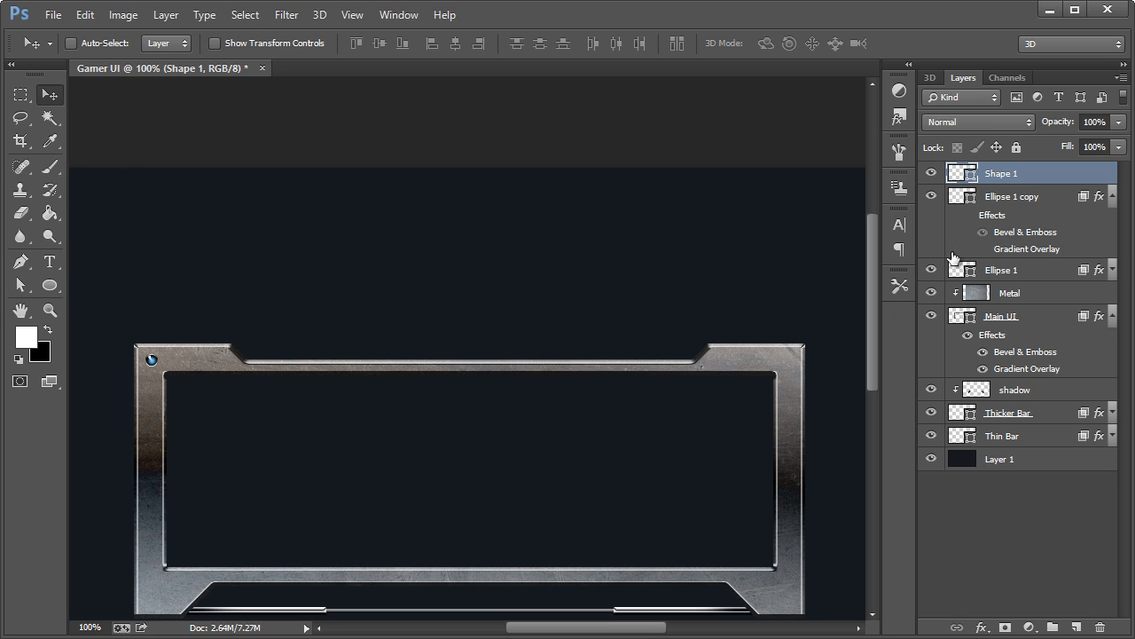
Step: Group Shape 1, Ellipse 1 copy and Ellipse 1, and set the Move tool to auto-select whole groups
click(1038, 202)
click(1018, 184)
shift+click(1011, 271)
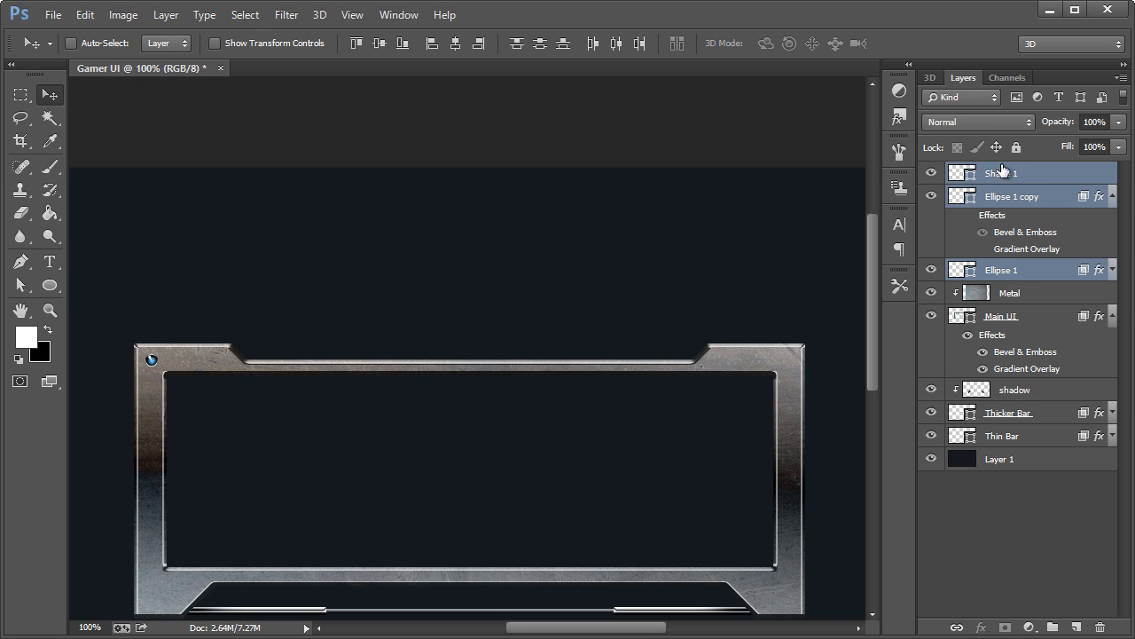
key(ctrl+g)
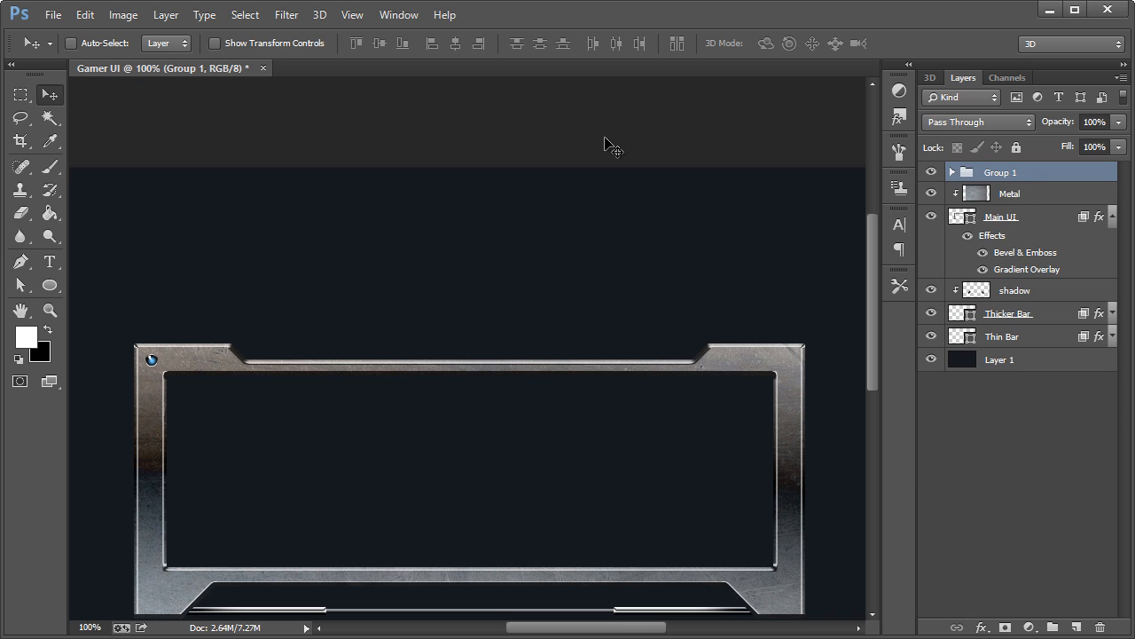
click(155, 44)
click(155, 62)
click(1017, 196)
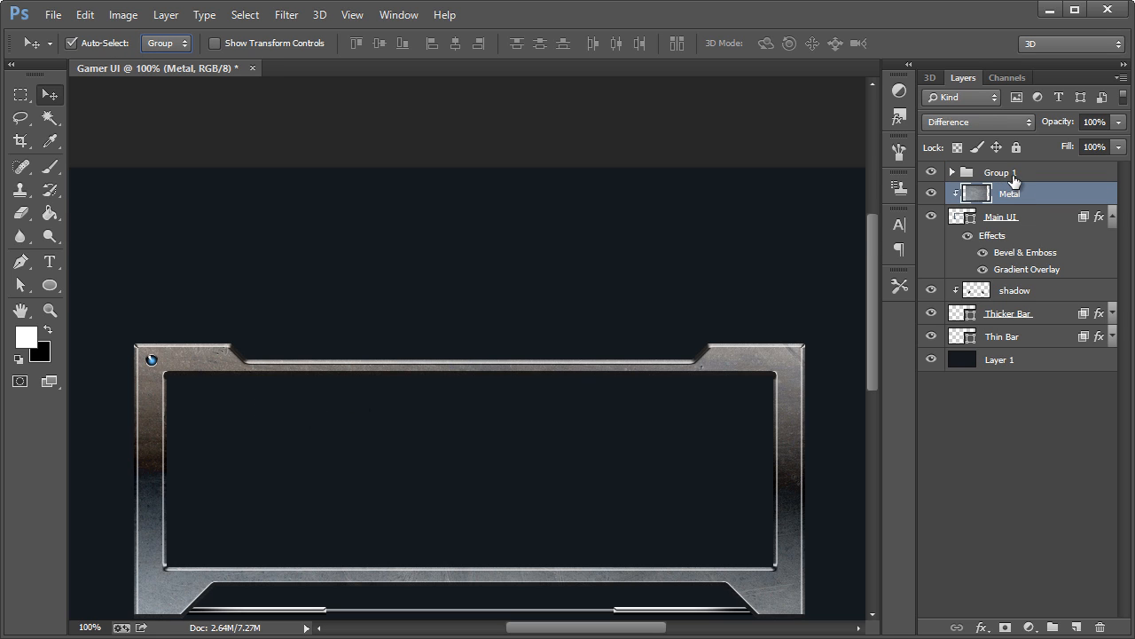
Step: Duplicate the light group twice, placing the copies in a row to the right of the original in the frame's upper-left corner
click(1016, 178)
key(ctrl+j)
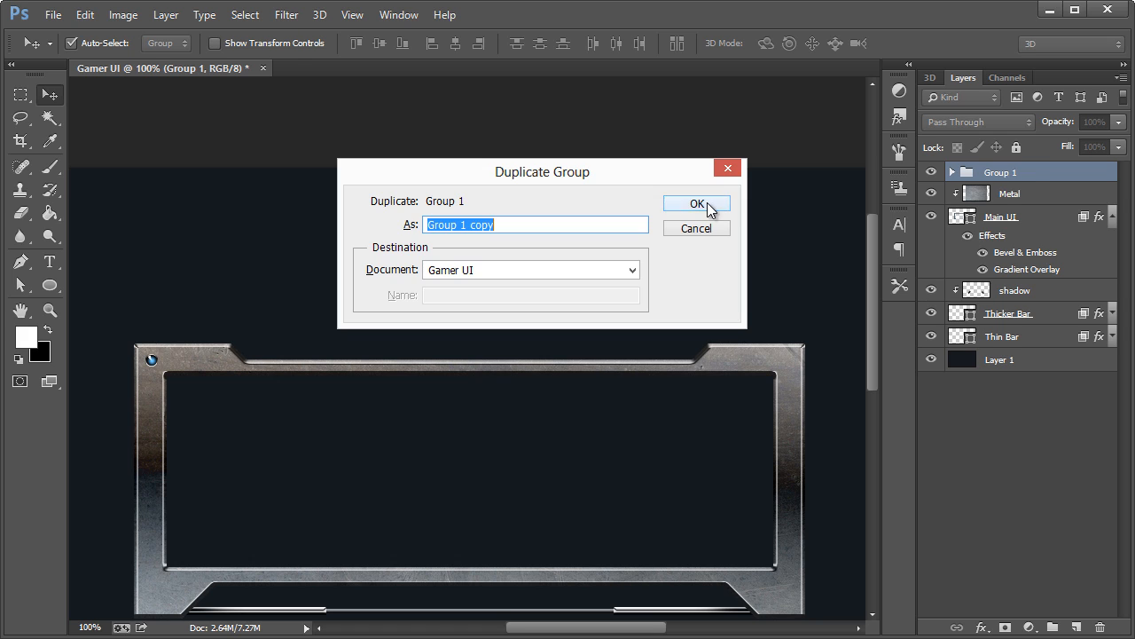
click(705, 206)
drag(150, 359, 170, 366)
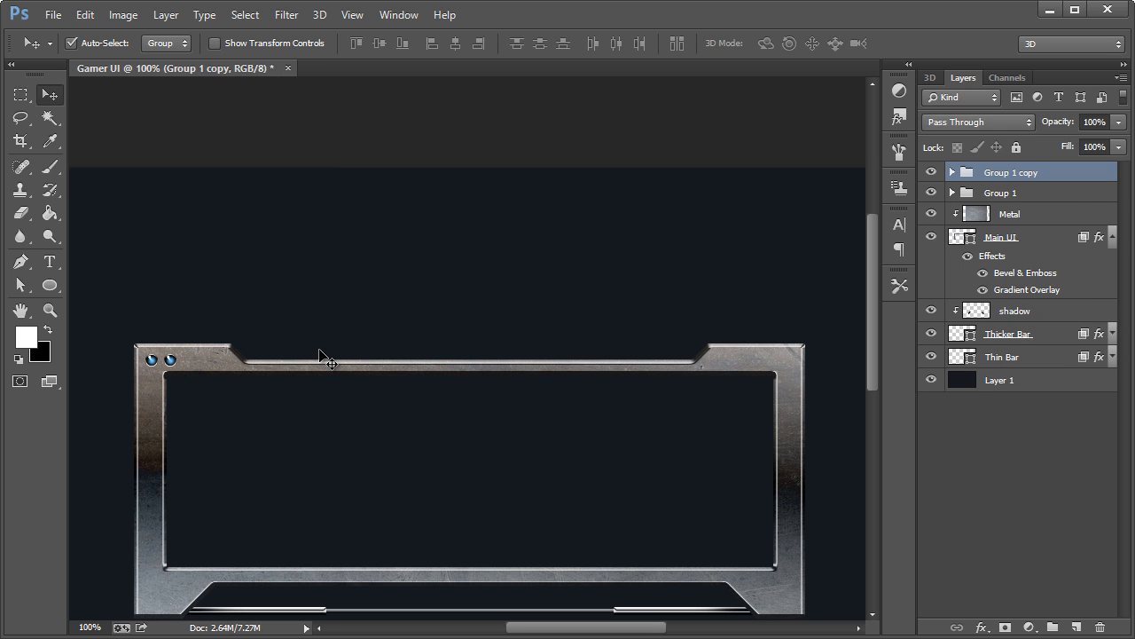
key(ctrl+j)
click(697, 206)
click(698, 205)
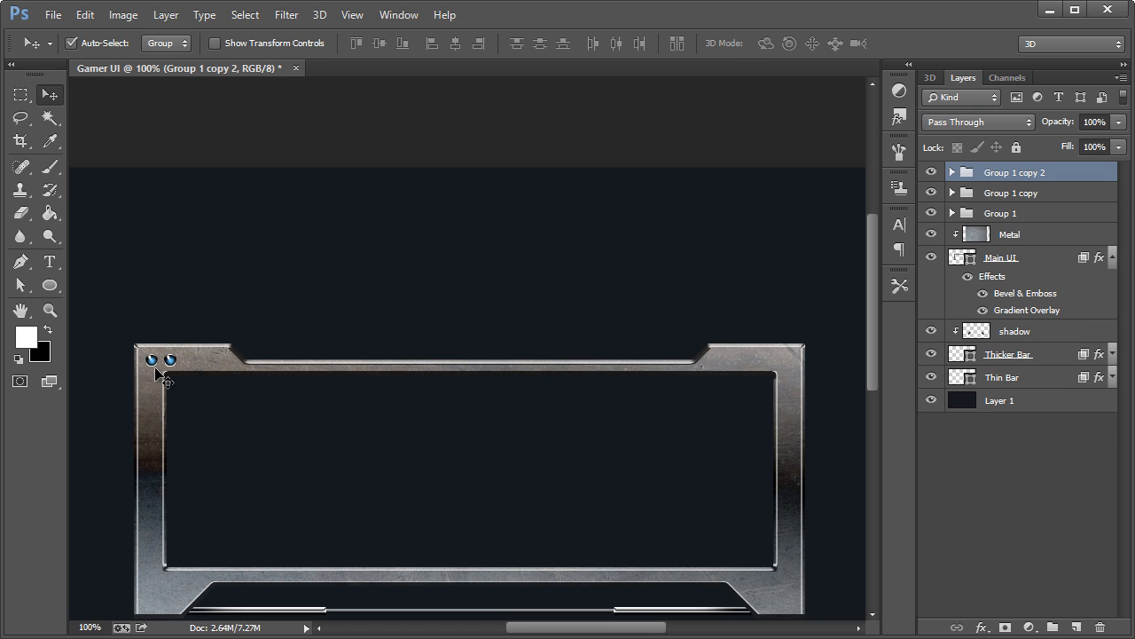
drag(172, 366, 190, 364)
Step: Nudge all three light groups together slightly upward and to the right within the frame's corner
shift+click(1012, 213)
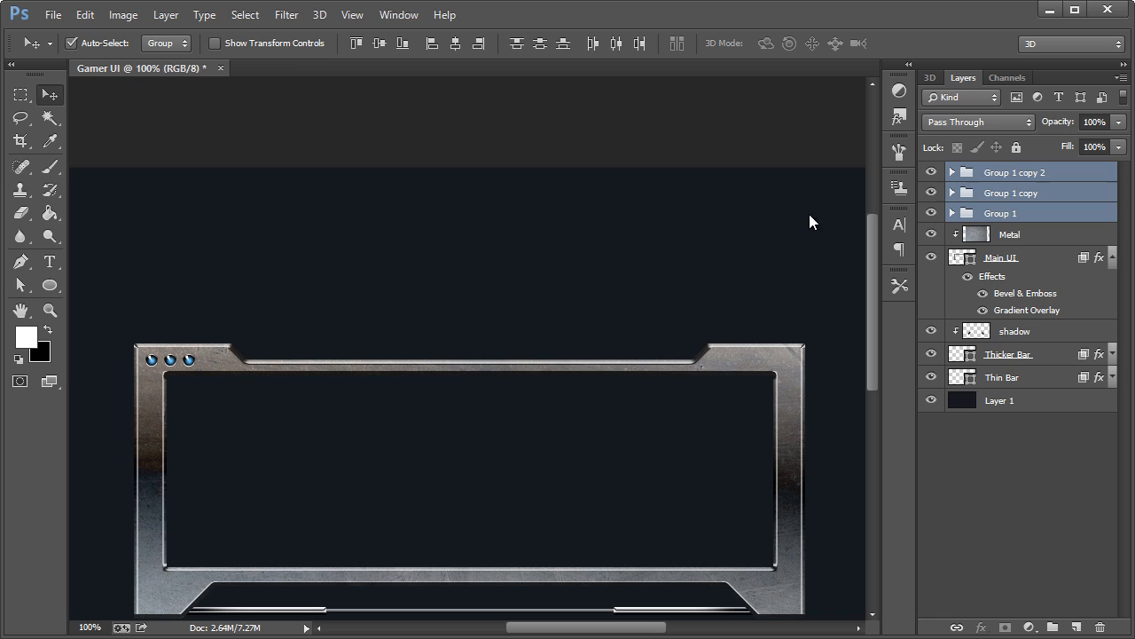
key(Up)
key(Up)
key(Right)
key(Left)
key(Down)
key(Right)
key(Up)
Step: Space the lights evenly by moving Group 1 copy 2 right towards the frame's notch and Group 1 copy midway between the outer two
click(1006, 182)
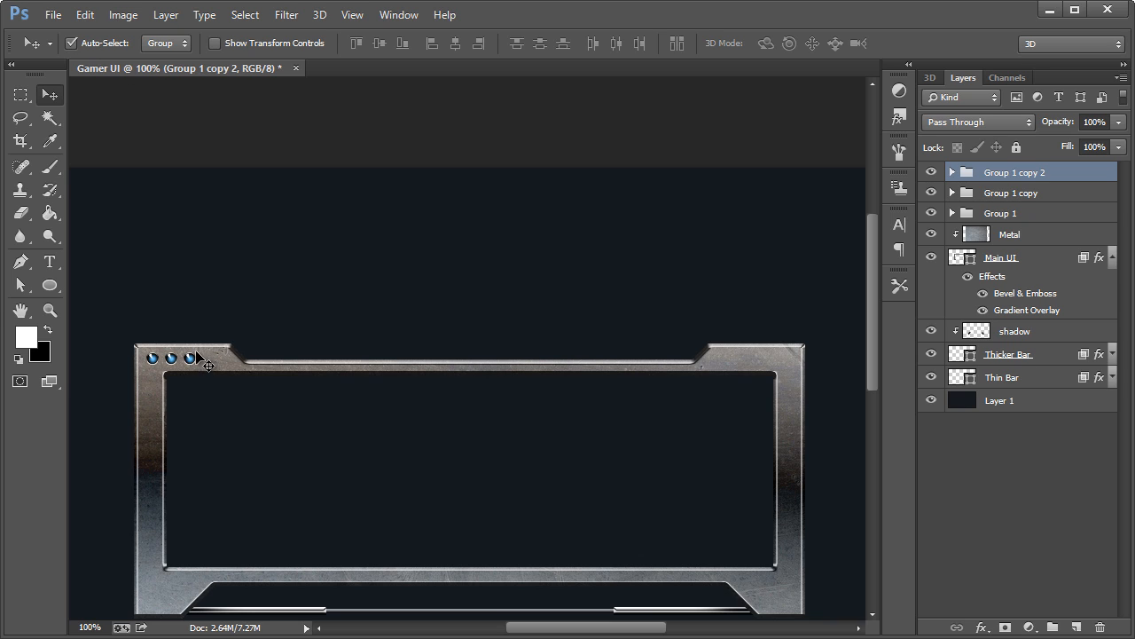
drag(190, 358, 217, 359)
click(961, 195)
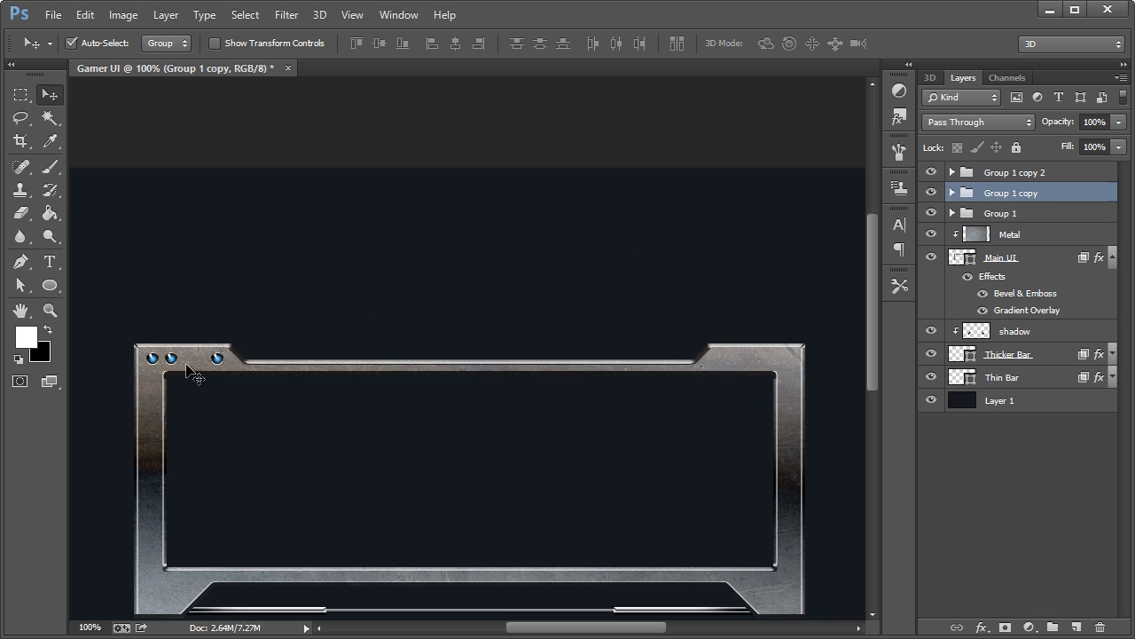
key(Right)
key(Right)
key(Right)
key(Right)
key(Right)
scroll(490, 375, down, 3)
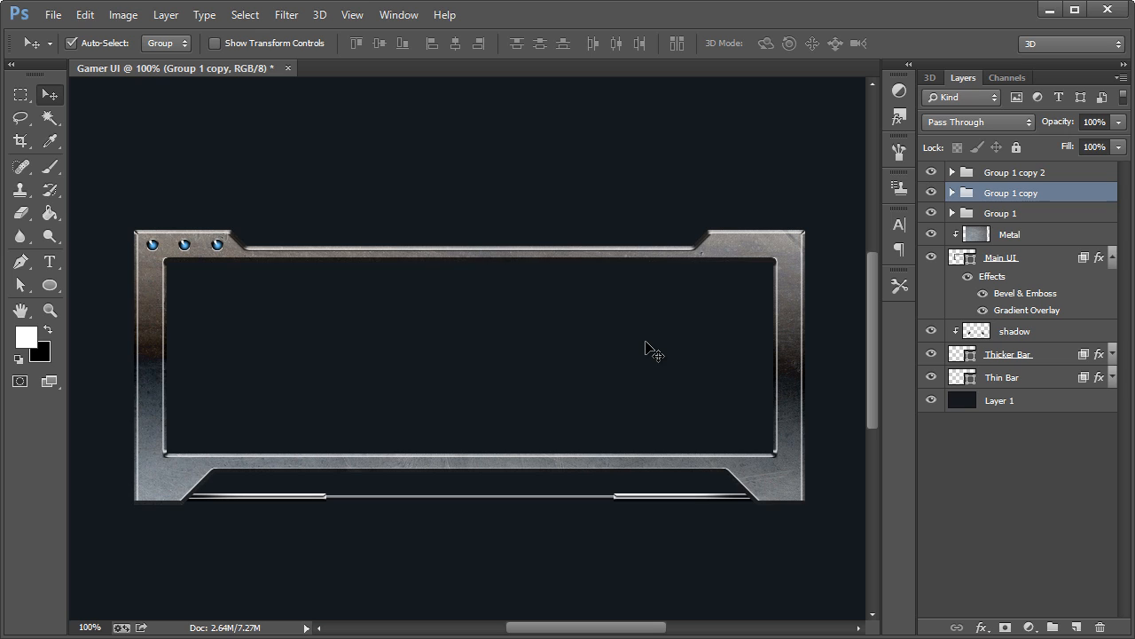
click(44, 311)
right_click(341, 330)
click(412, 459)
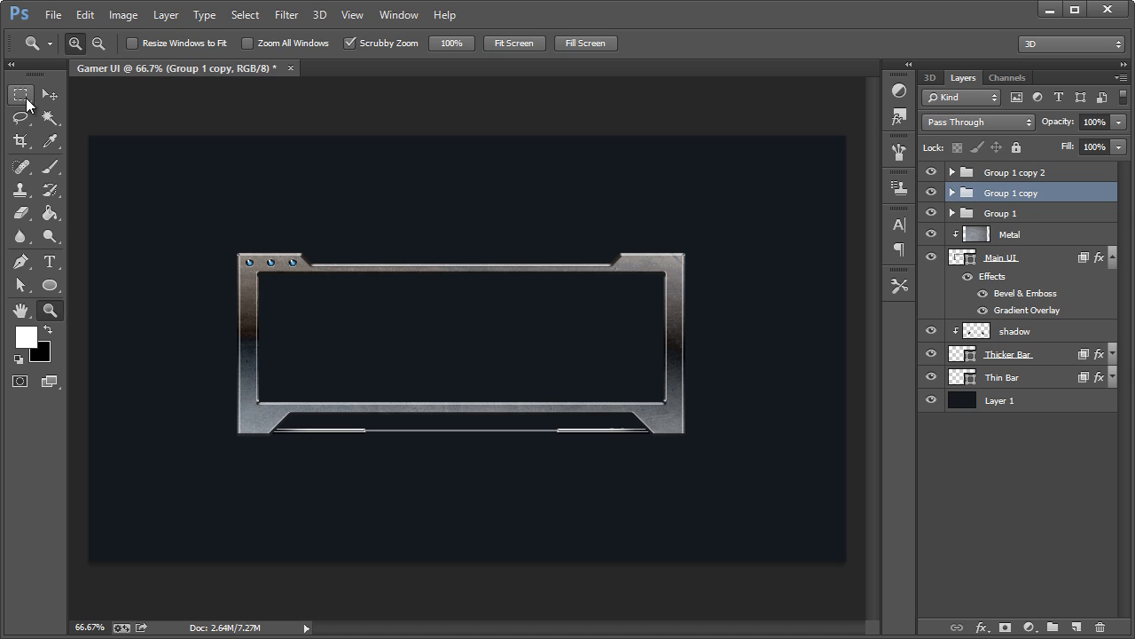
click(23, 95)
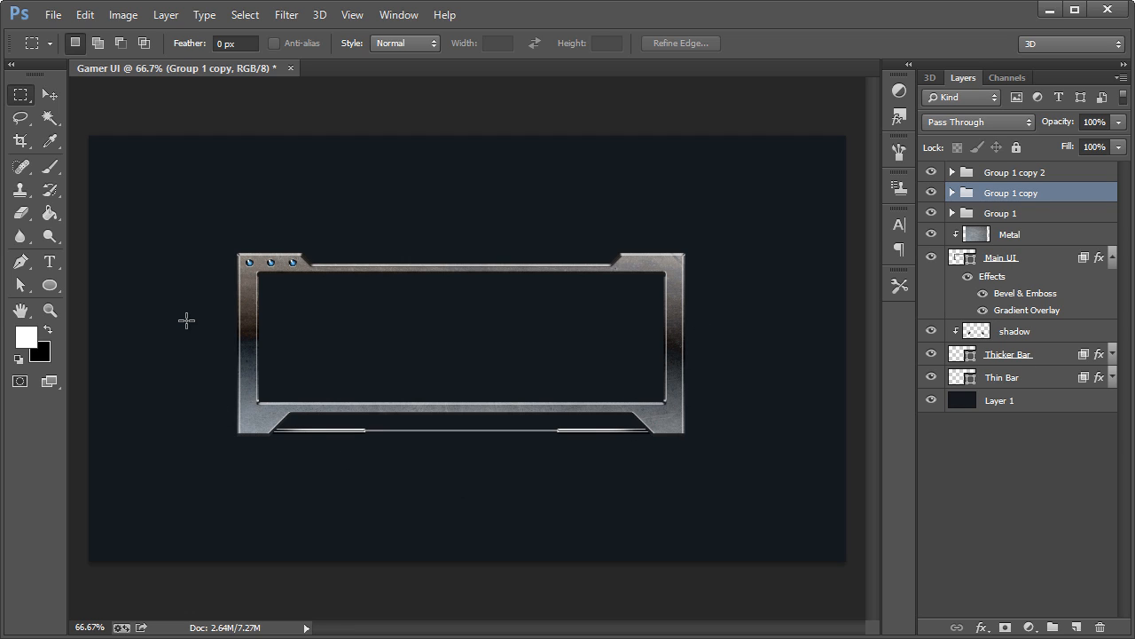
drag(151, 190, 746, 479)
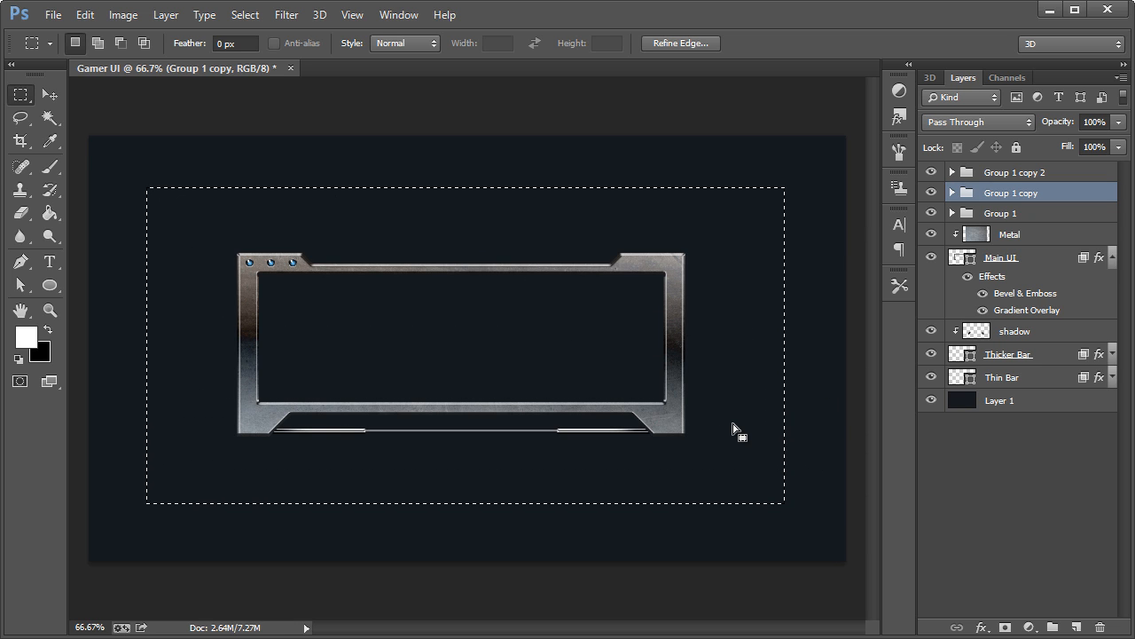
key(ctrl+d)
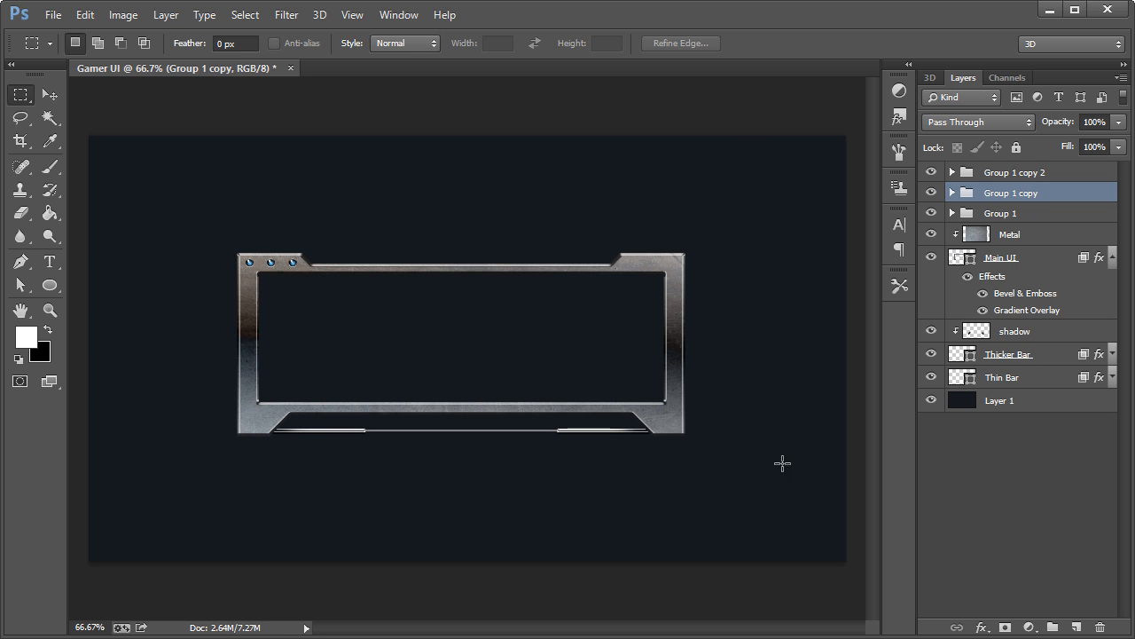